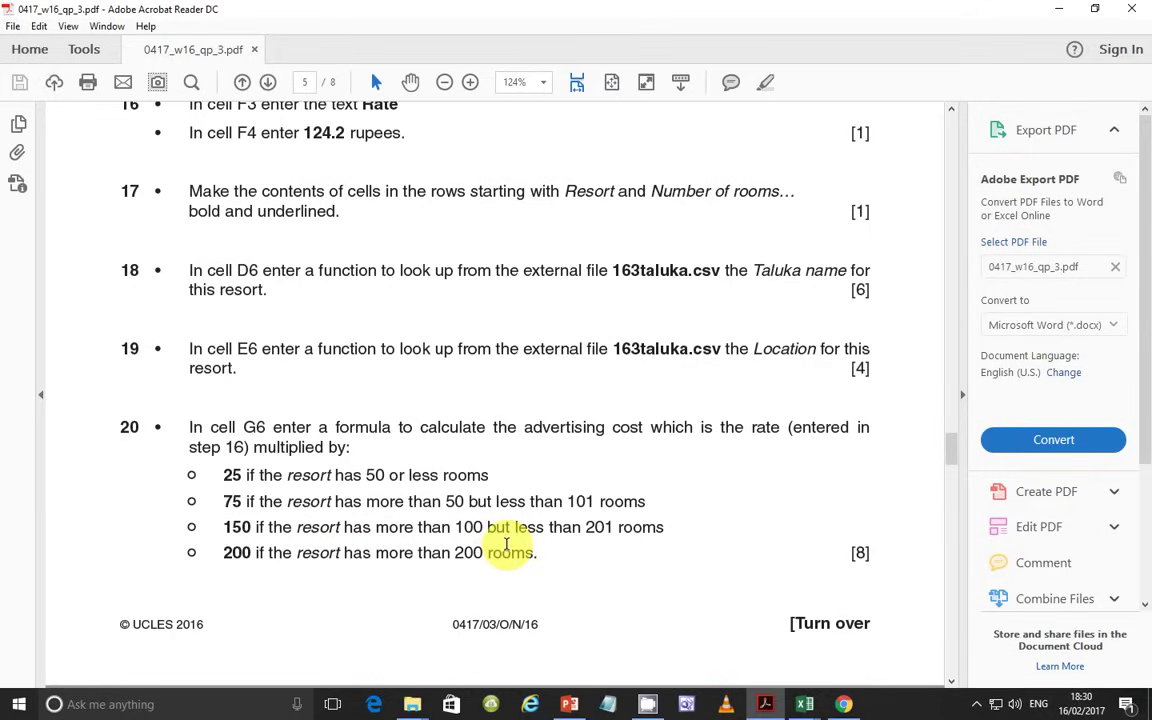
Switch to PowerPoint and underline the "2 options (Girl or Boy)" line on the Nested If statements slide
left_click(570, 704)
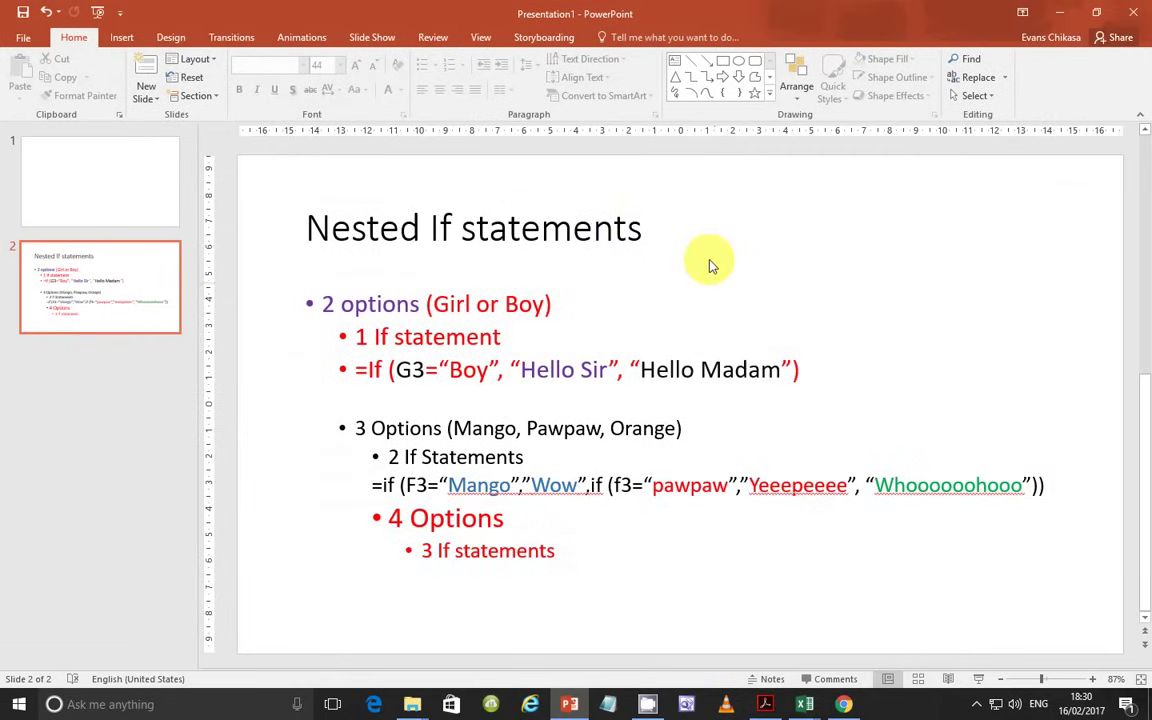
left_click(596, 231)
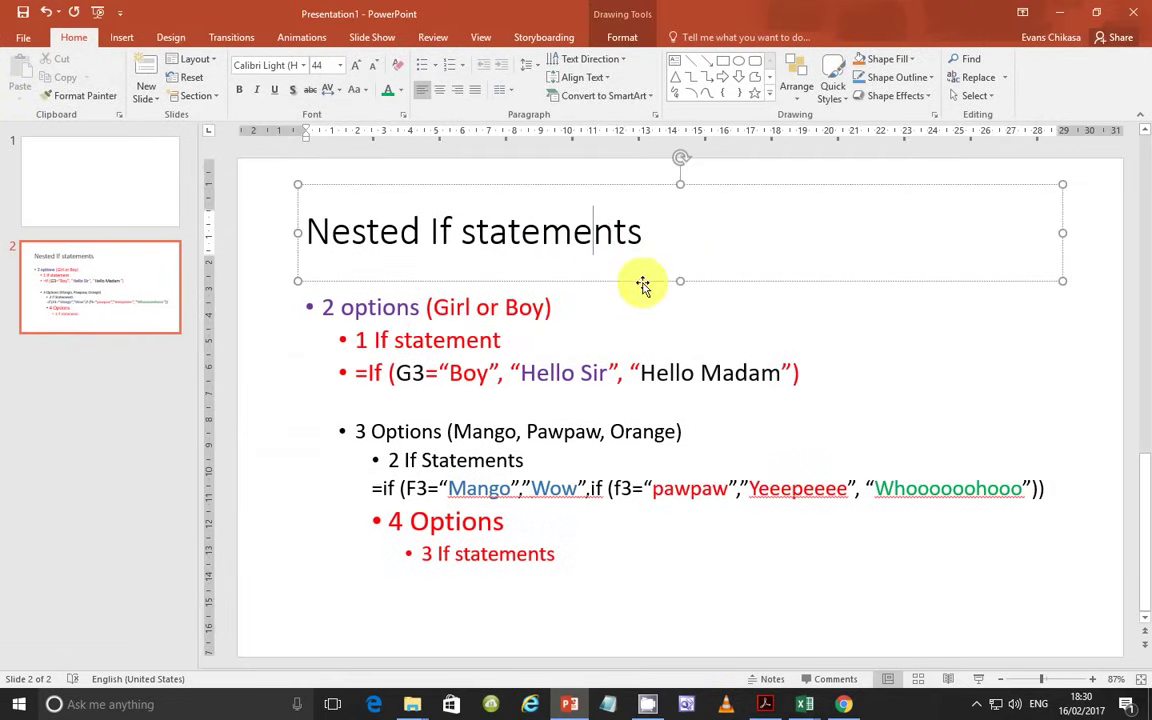
left_click(643, 285)
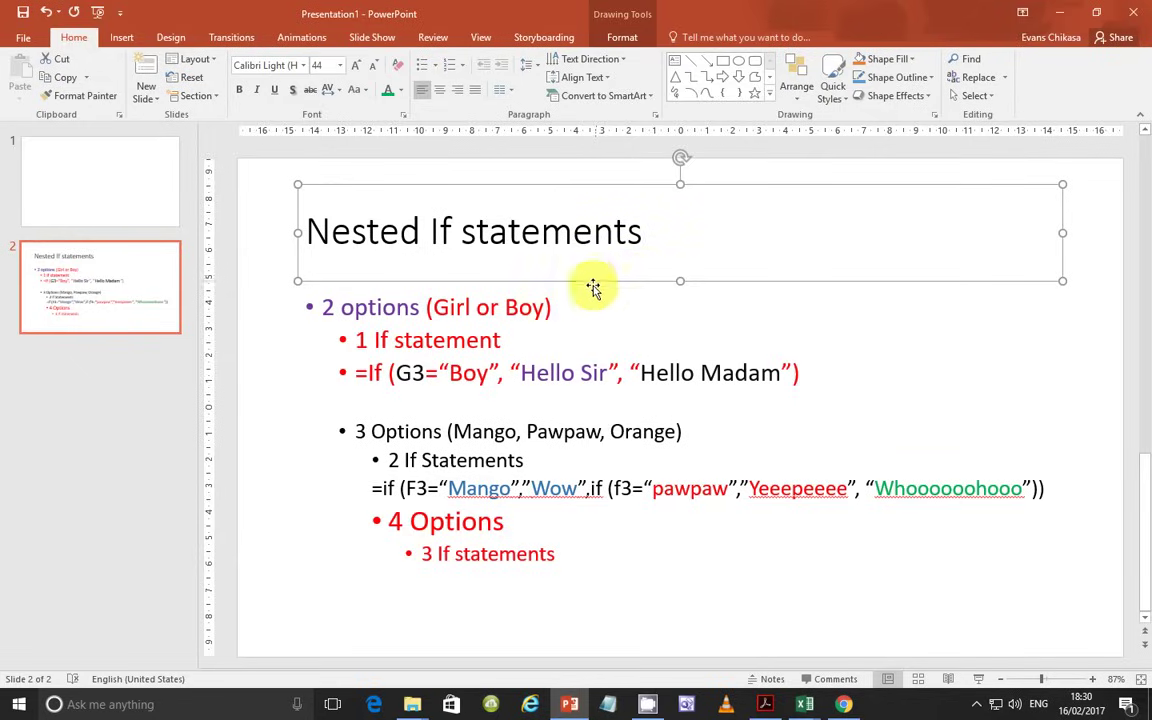
triple_click(515, 307)
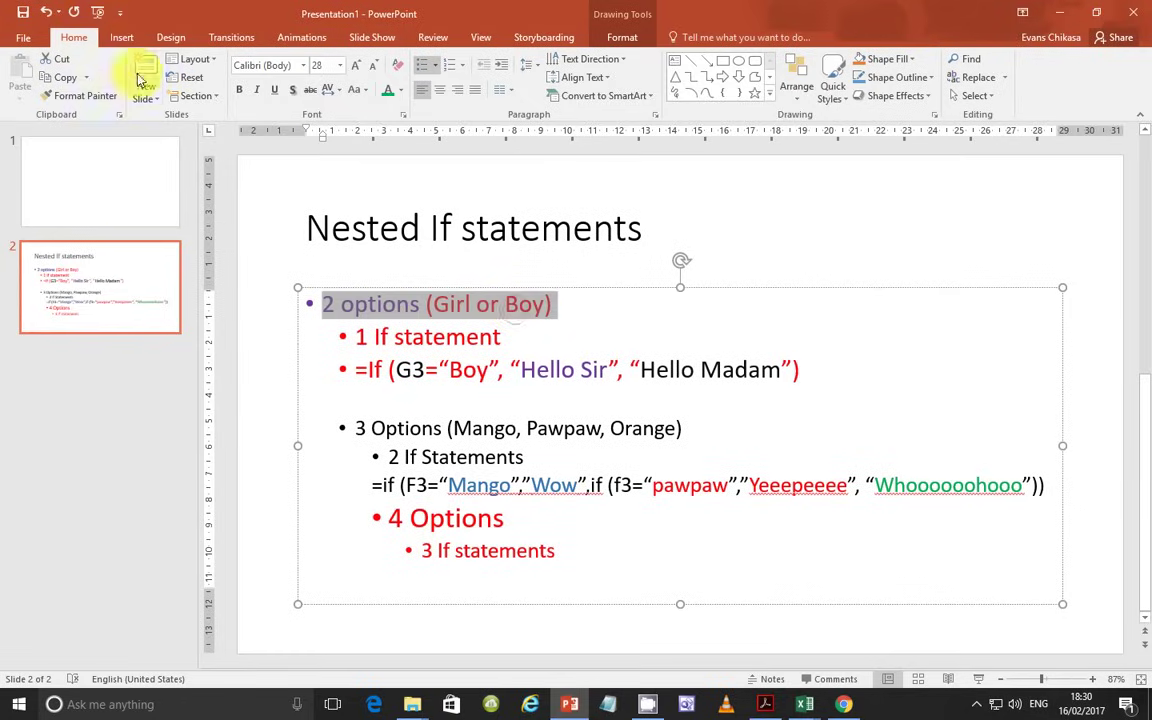
left_click(274, 90)
left_click(334, 388)
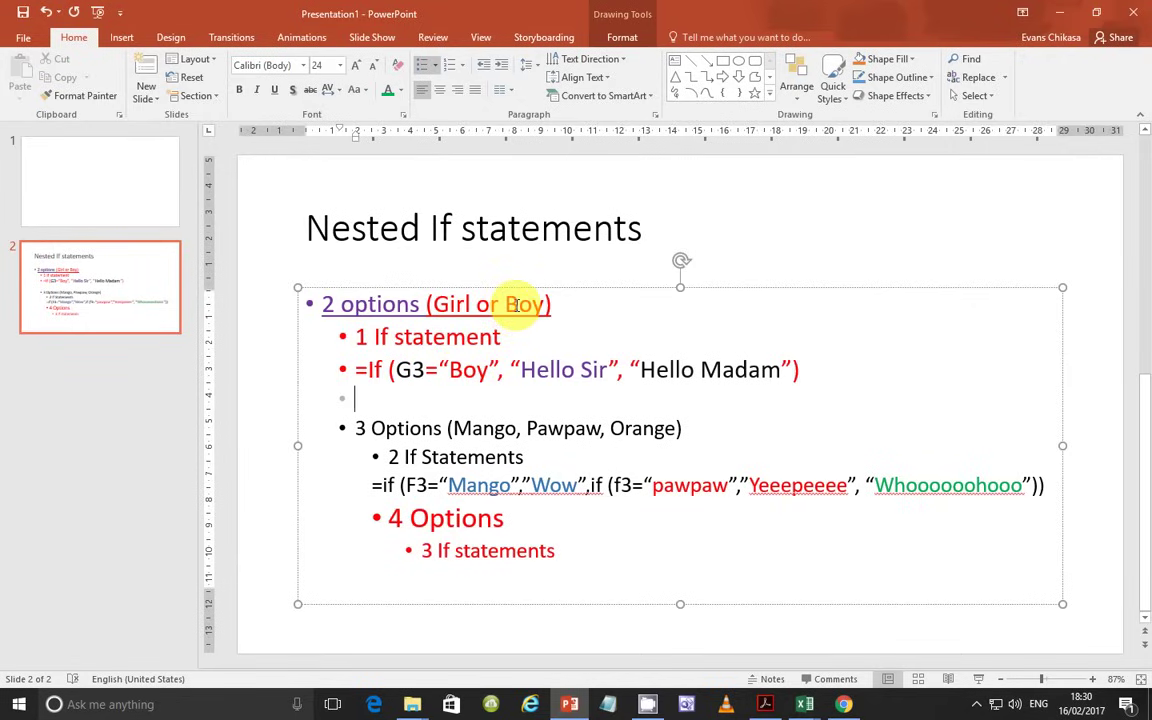
Examine the single If formula for the Girl or Boy case and the three fruit options listed below it
left_click_drag(505, 337, 373, 330)
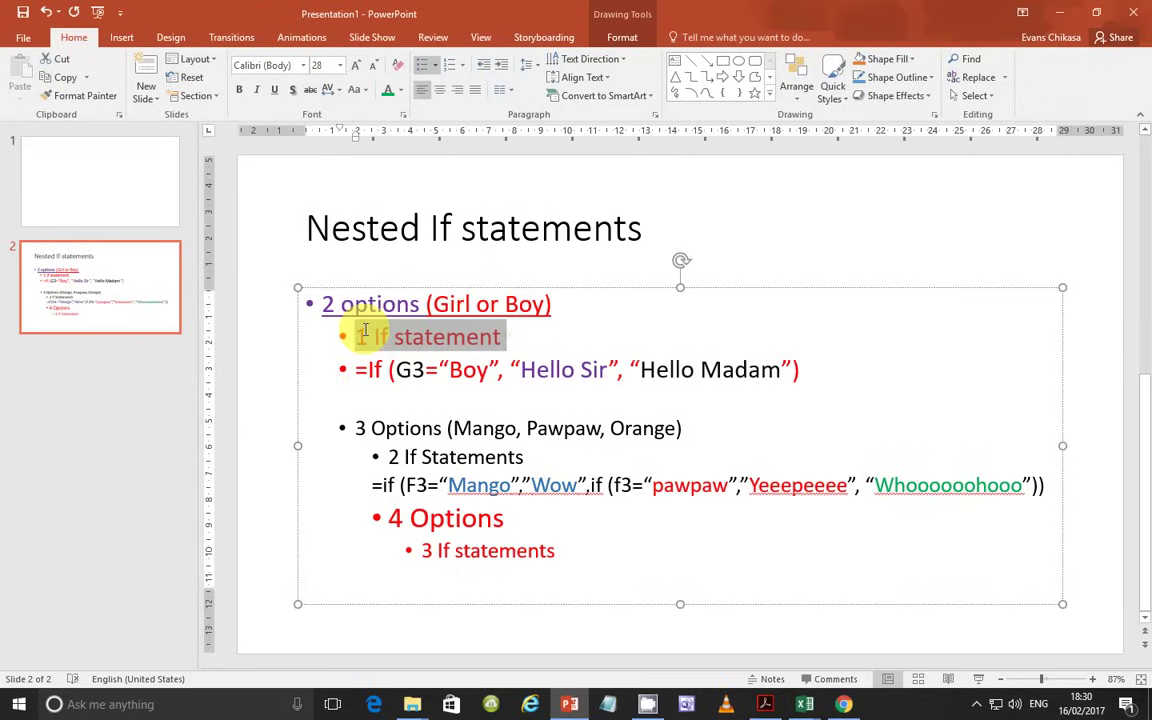
left_click(452, 406)
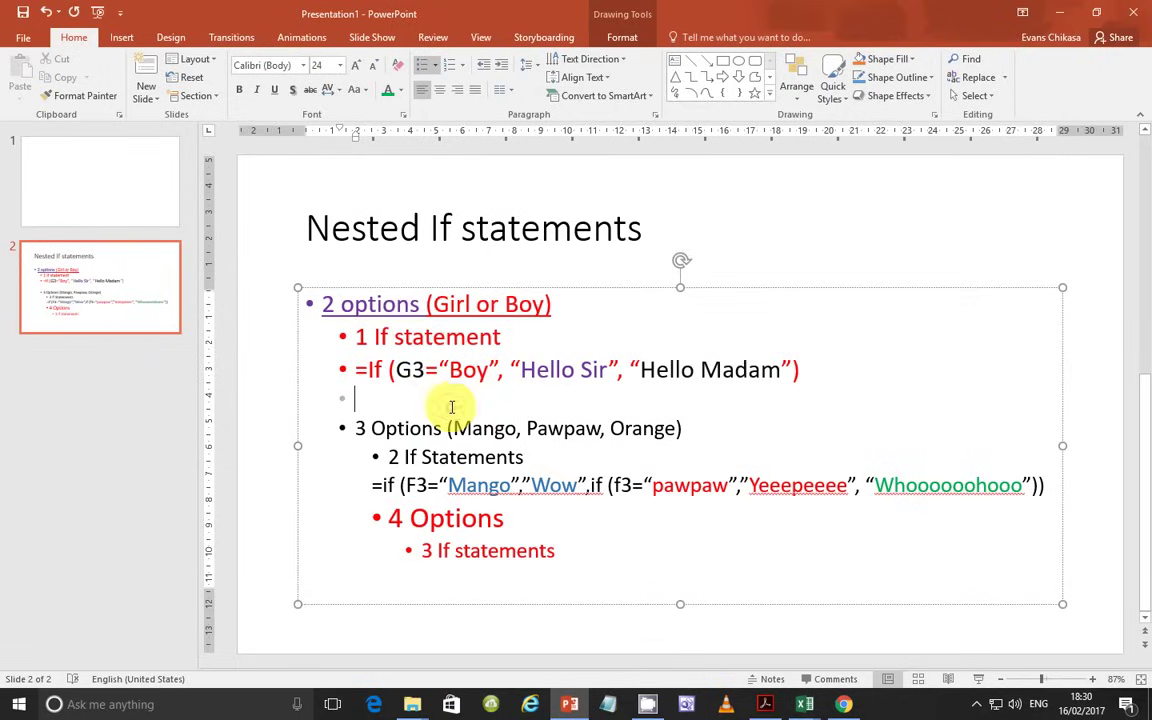
left_click(395, 370)
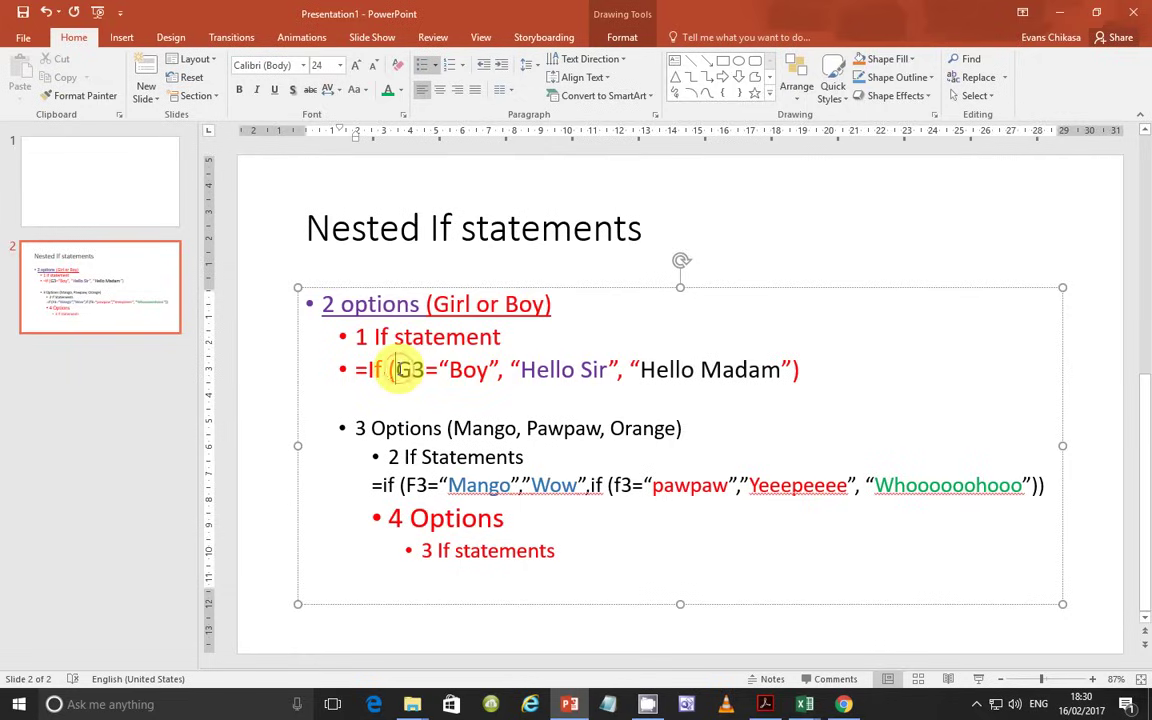
left_click_drag(395, 370, 614, 370)
left_click(625, 370)
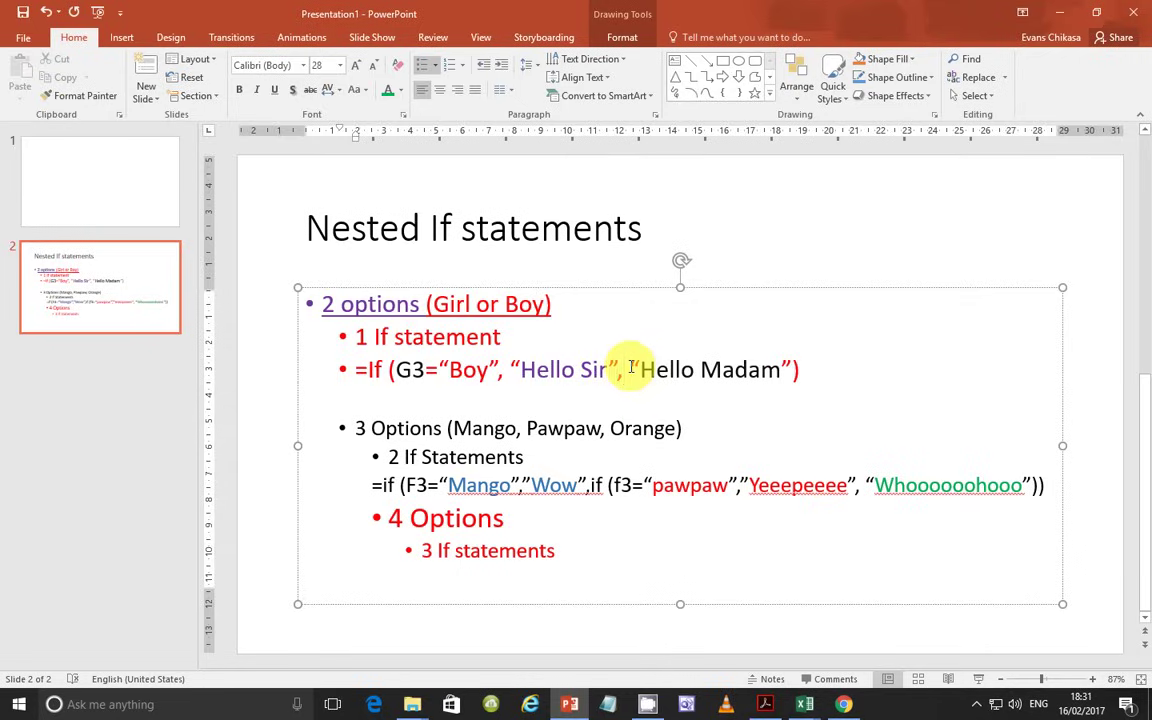
left_click_drag(631, 367, 793, 370)
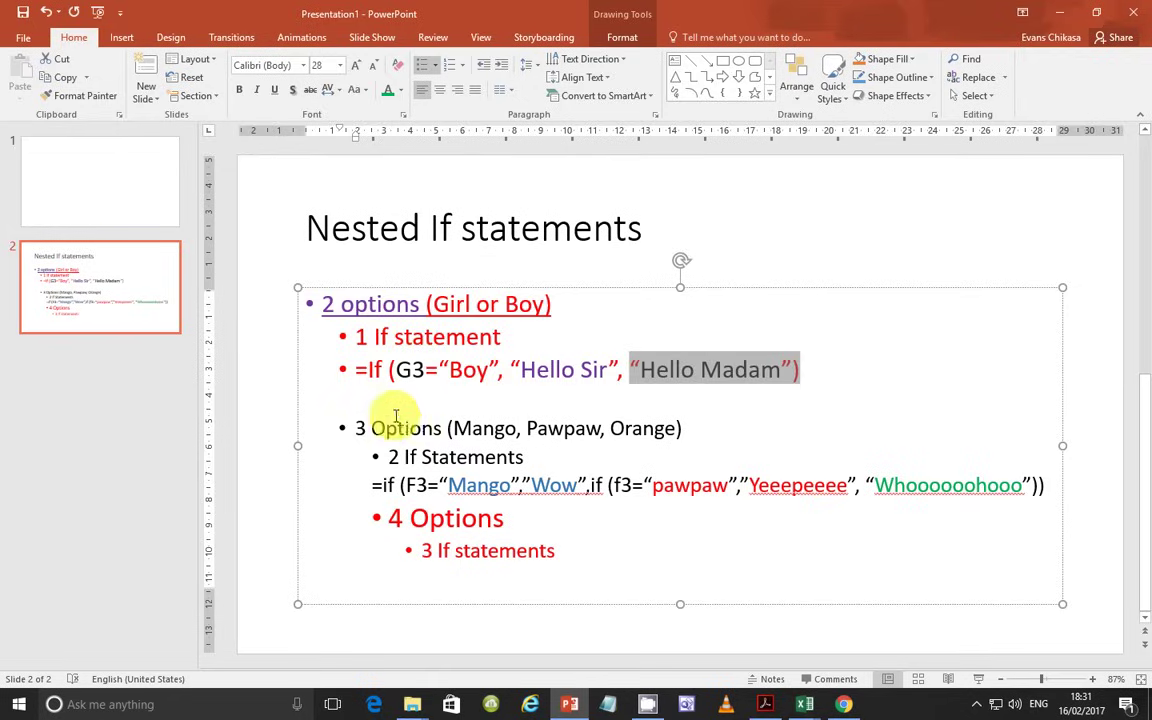
left_click(358, 428)
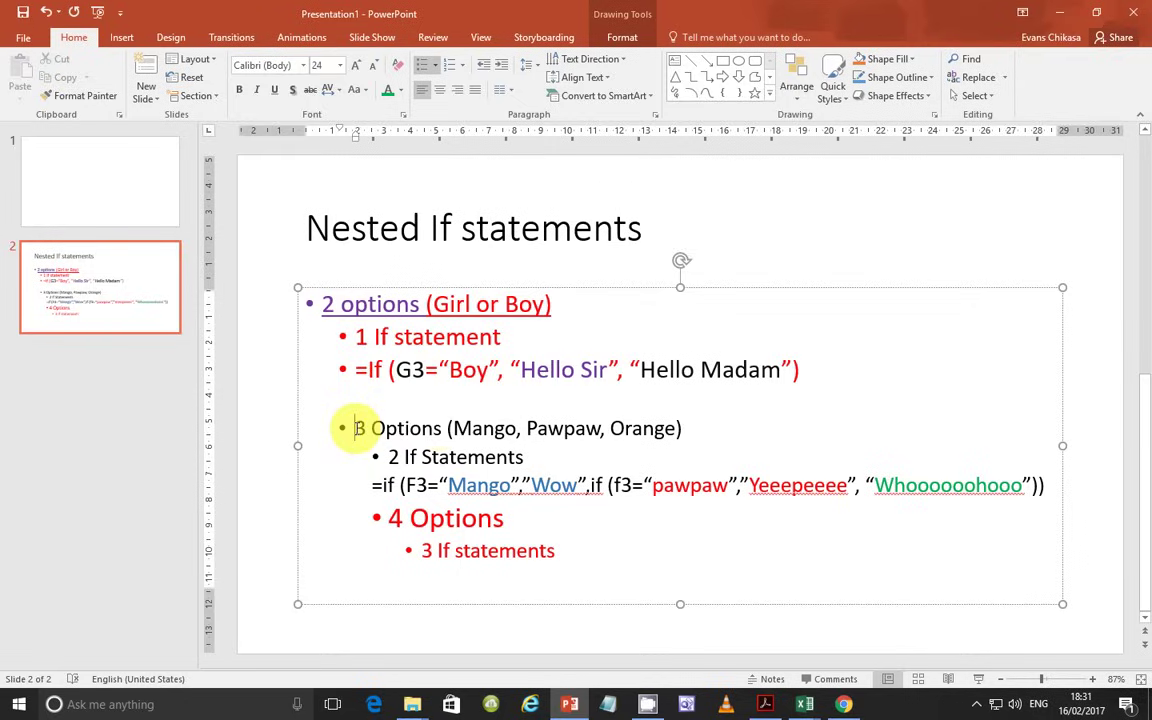
left_click_drag(358, 428, 456, 427)
left_click(466, 424)
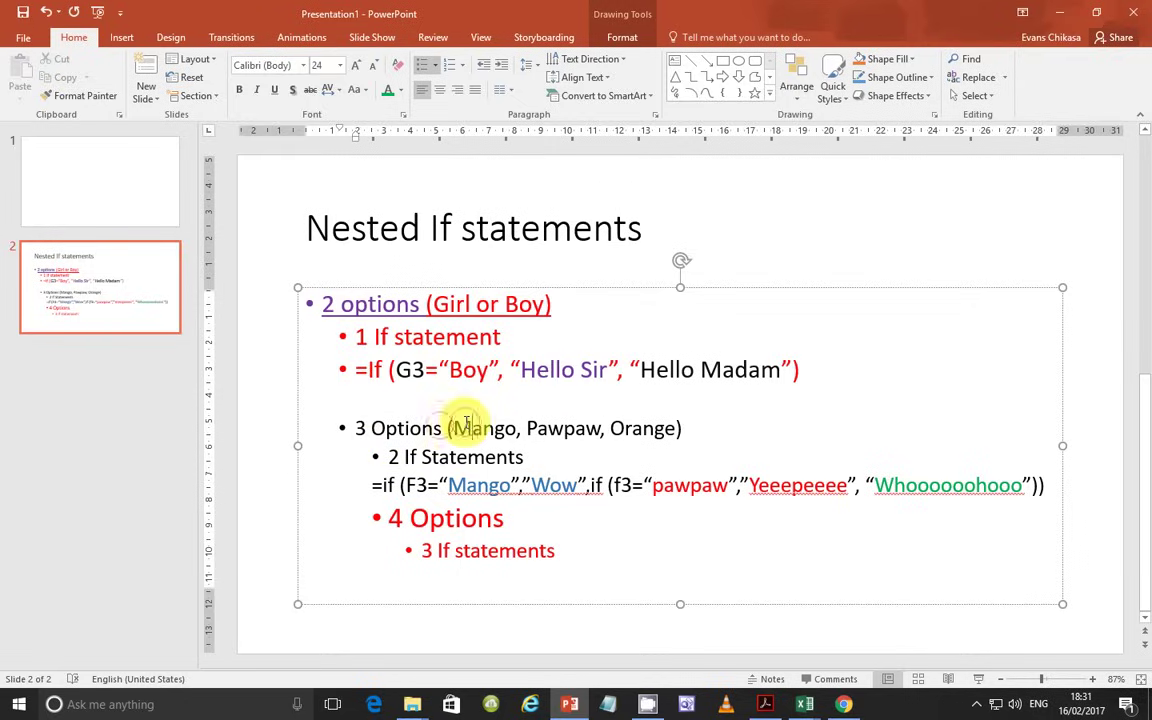
left_click(548, 429)
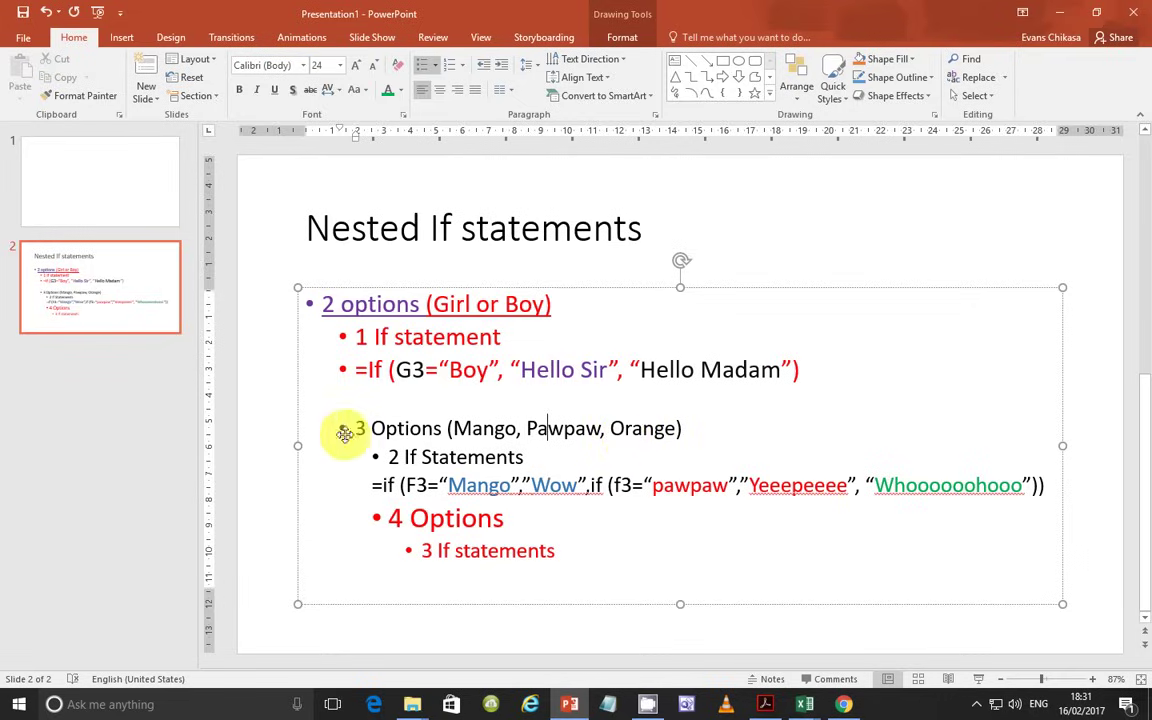
Format the "3 Options (Mango, Pawpaw, Orange)" line as italic, underlined and shadowed
left_click_drag(358, 427, 678, 429)
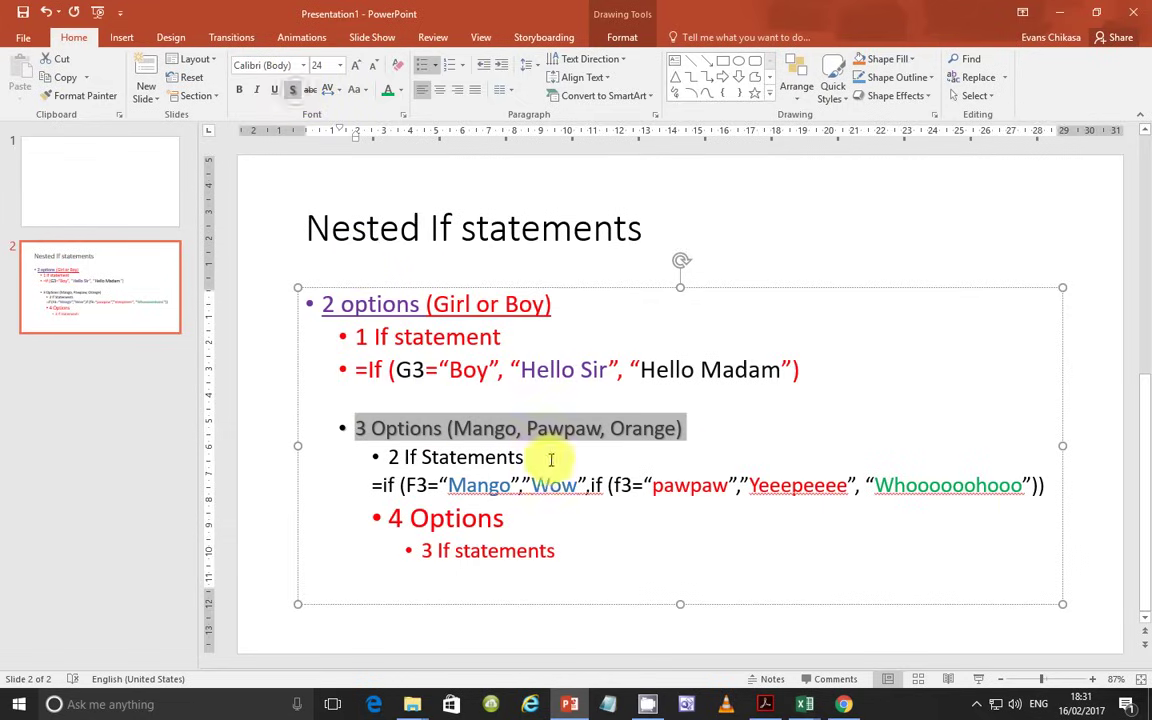
left_click(256, 91)
left_click(274, 91)
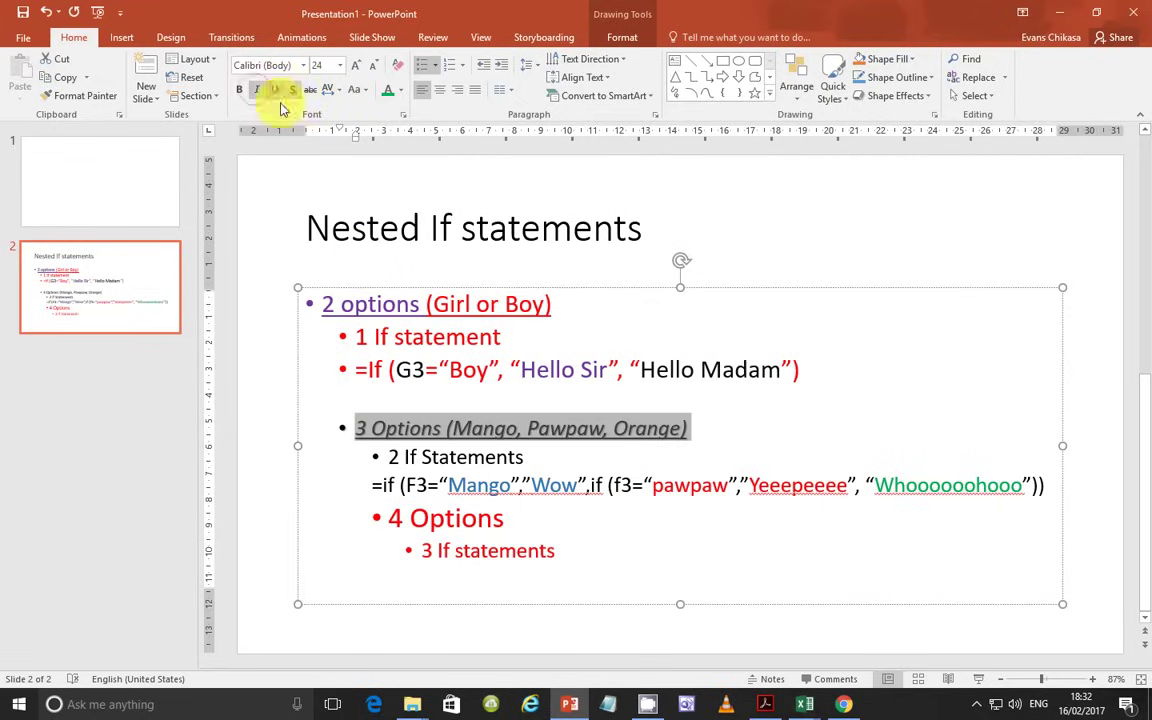
left_click(537, 461)
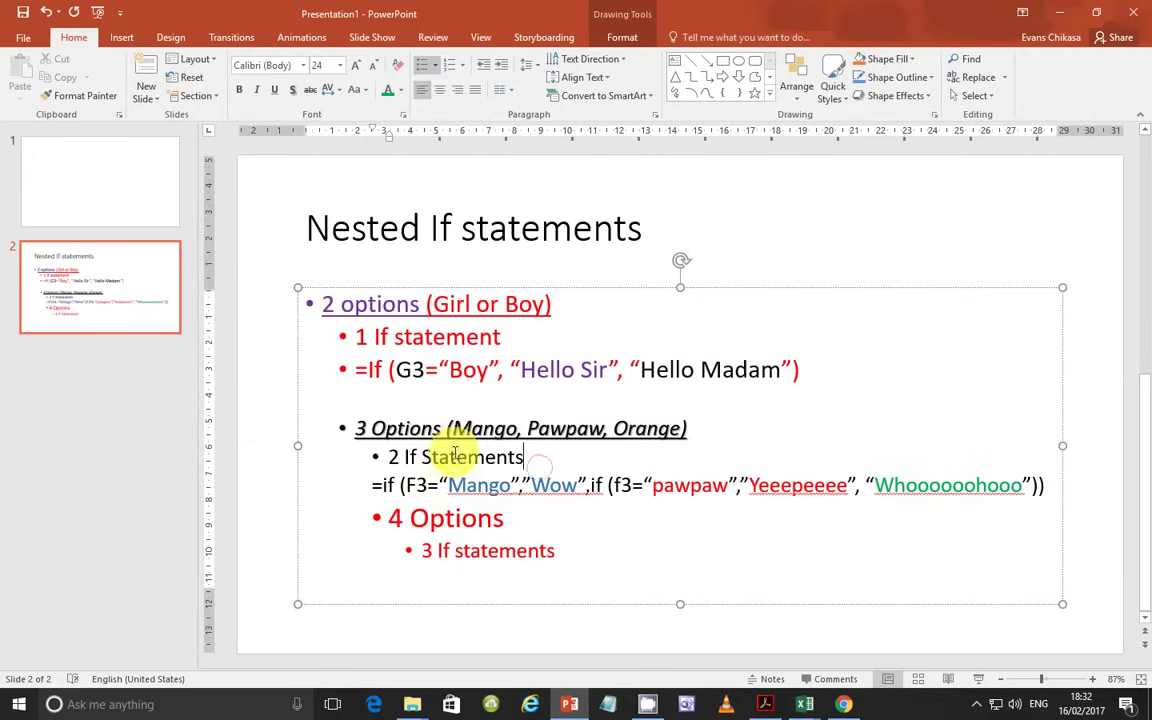
Examine how the two If statements in the F3 formula handle the Mango, Pawpaw and Orange options
left_click_drag(386, 457, 516, 456)
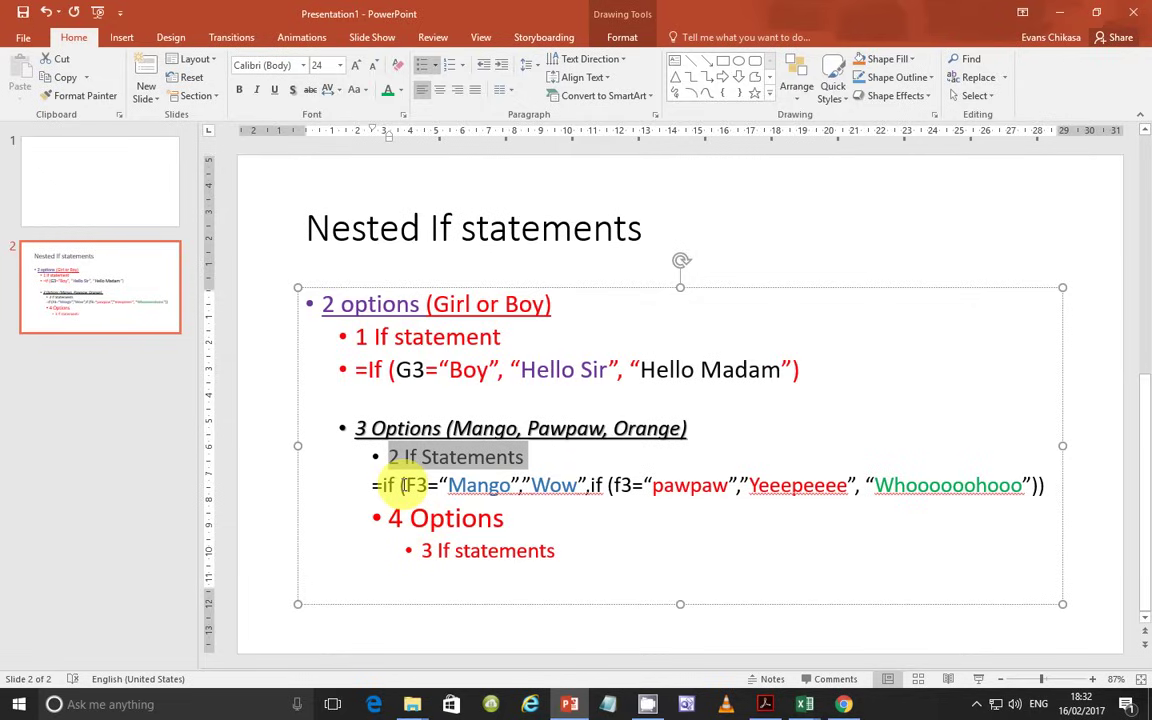
left_click_drag(403, 485, 430, 487)
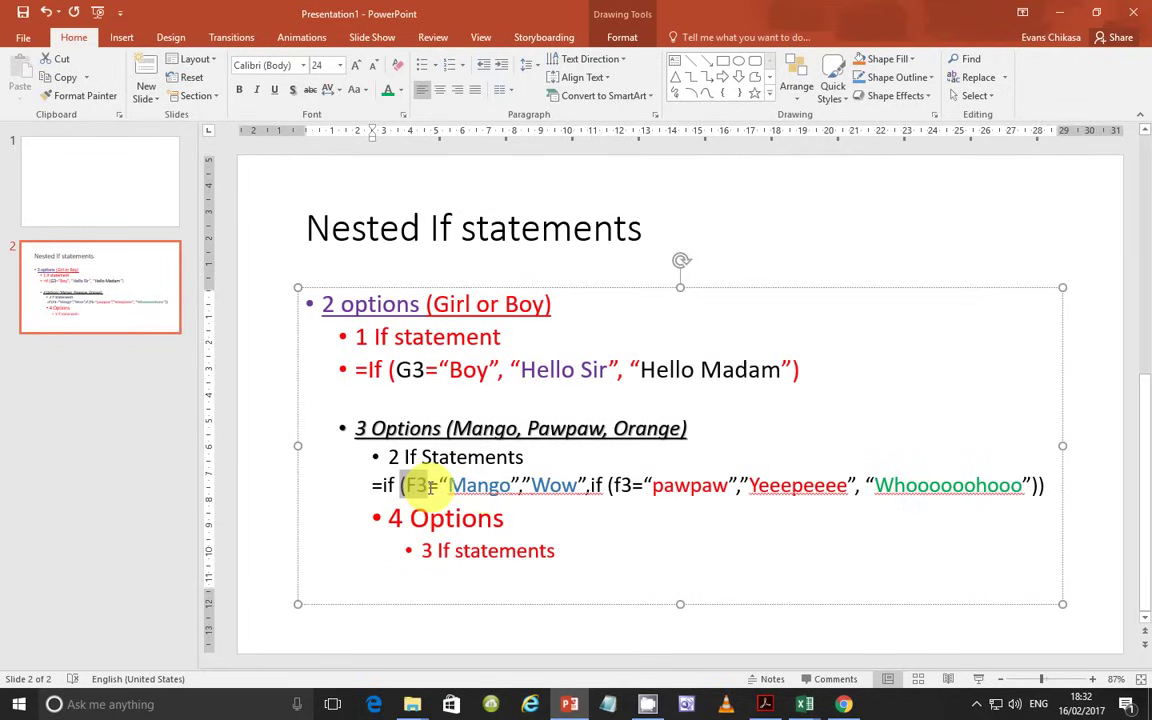
left_click_drag(430, 488, 484, 489)
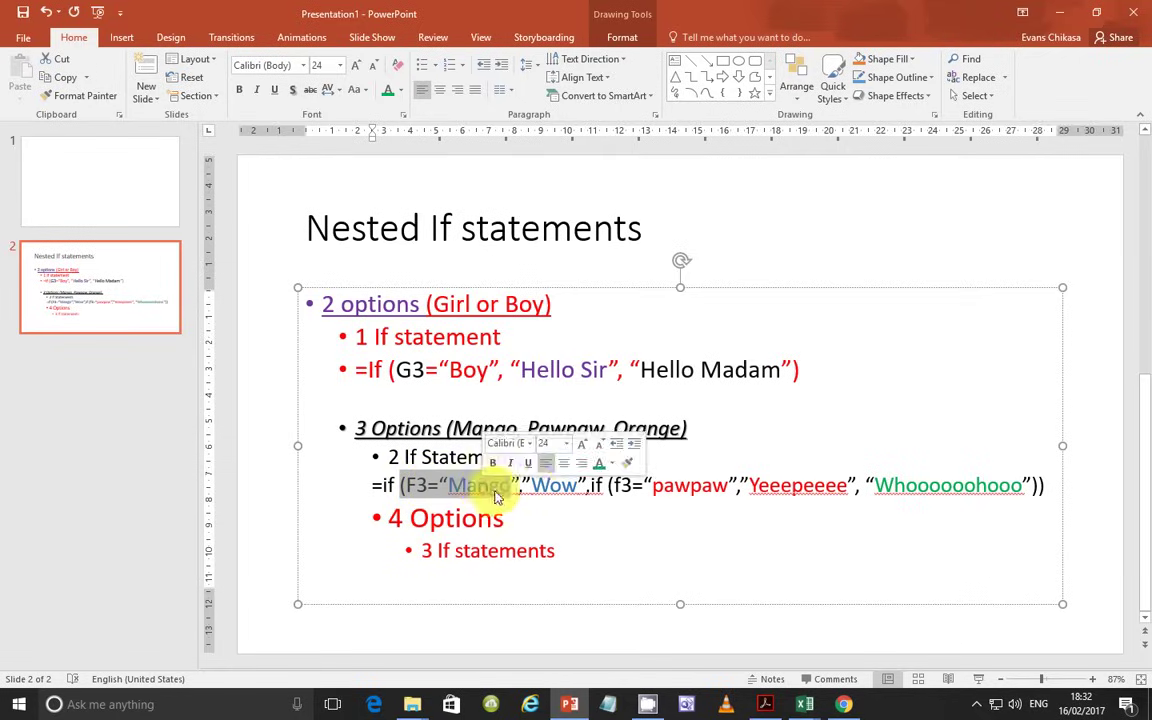
left_click(527, 484)
left_click_drag(512, 485, 674, 427)
left_click(571, 489)
double_click(591, 486)
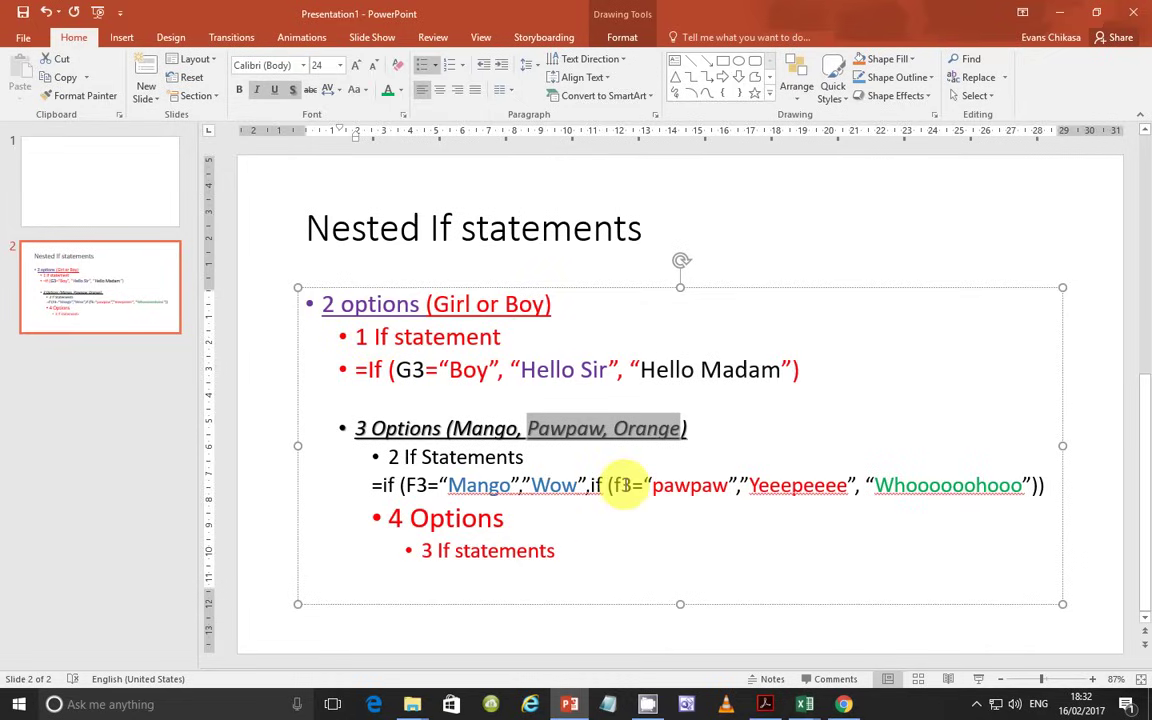
double_click(572, 437)
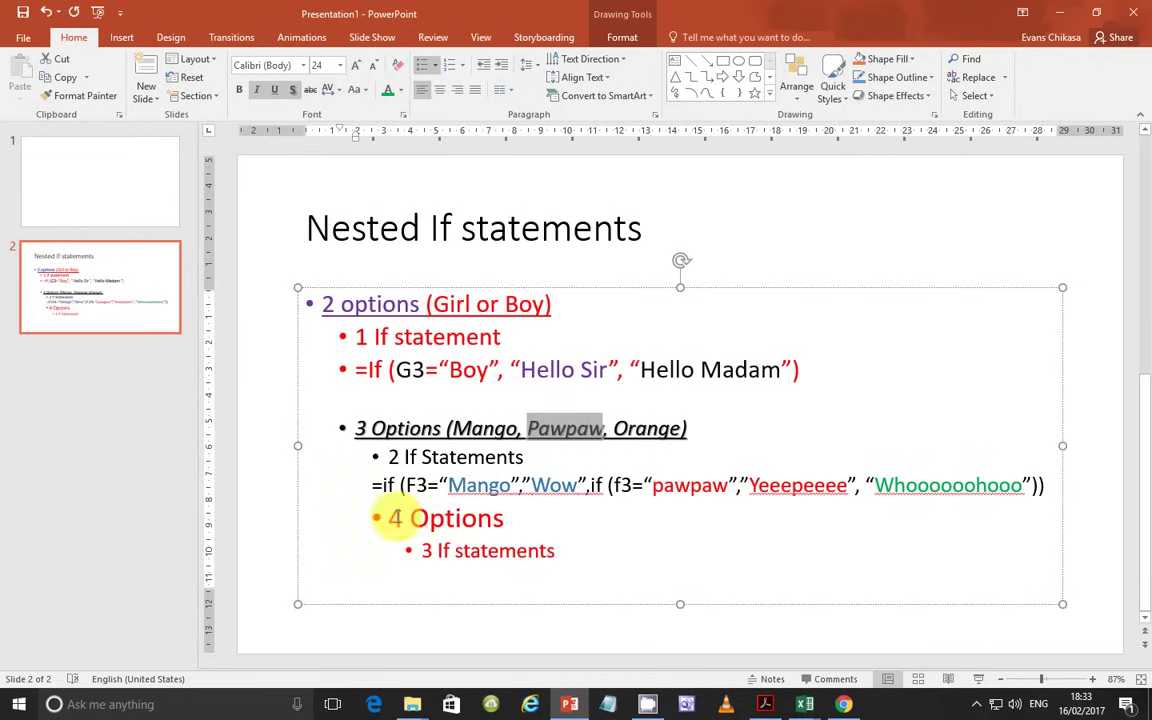
Review question 20's four room-count conditions in the Acrobat Reader exam paper, and the "3 If statements" line back in PowerPoint
left_click(765, 702)
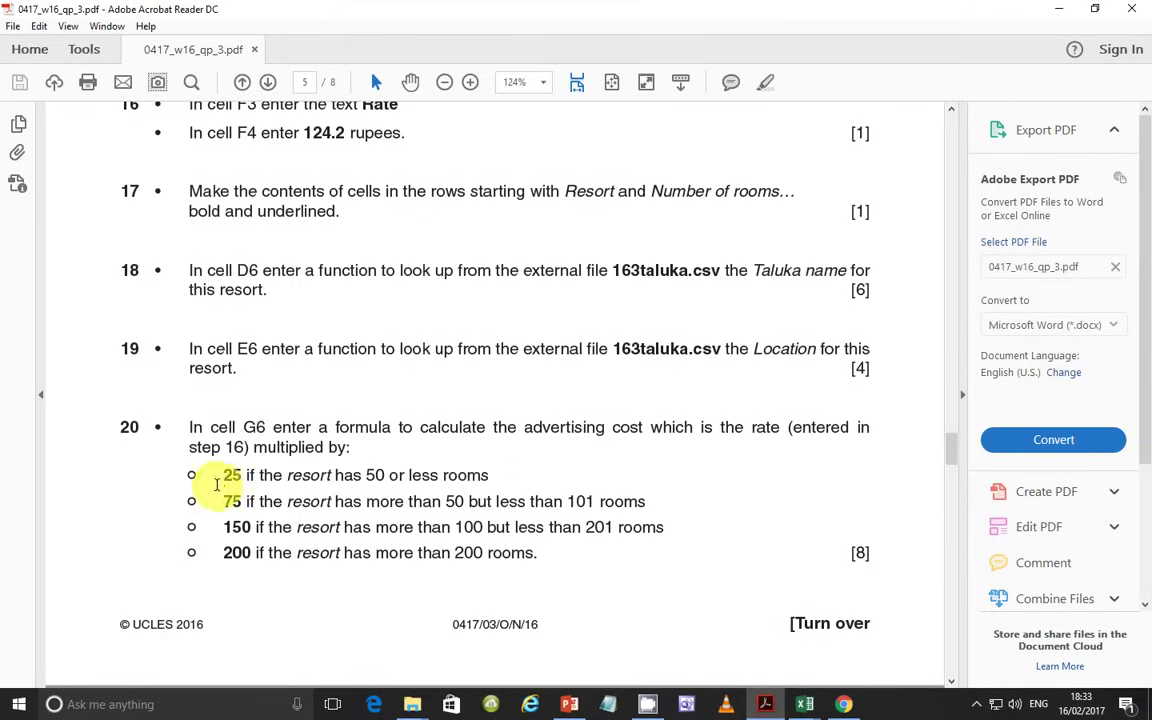
left_click_drag(221, 481, 250, 555)
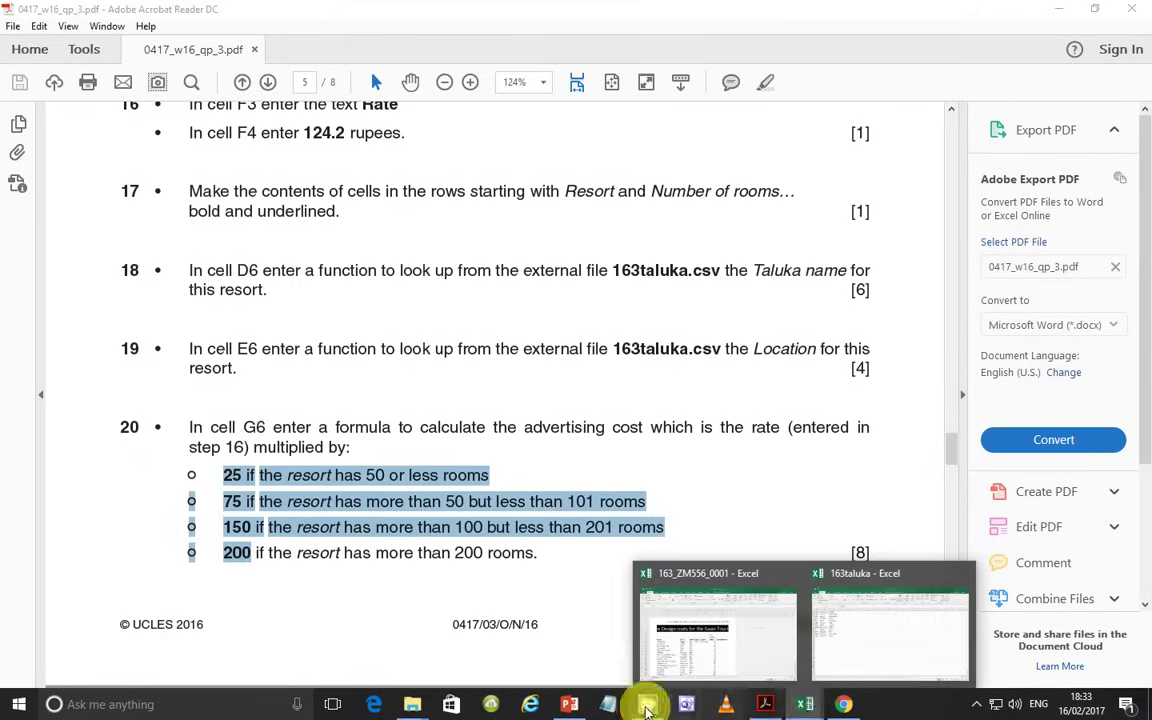
left_click(570, 703)
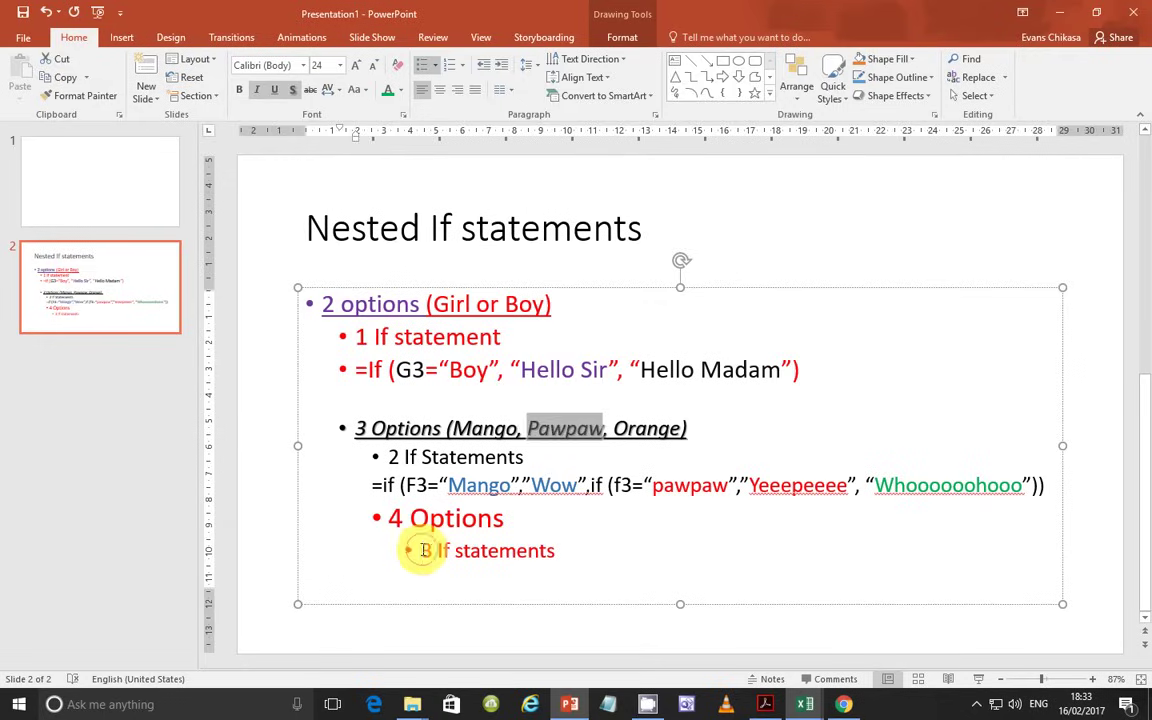
left_click_drag(416, 550, 557, 548)
Clear the bullet from the blank line beneath "3 If statements" and extend the content box downward
left_click(497, 577)
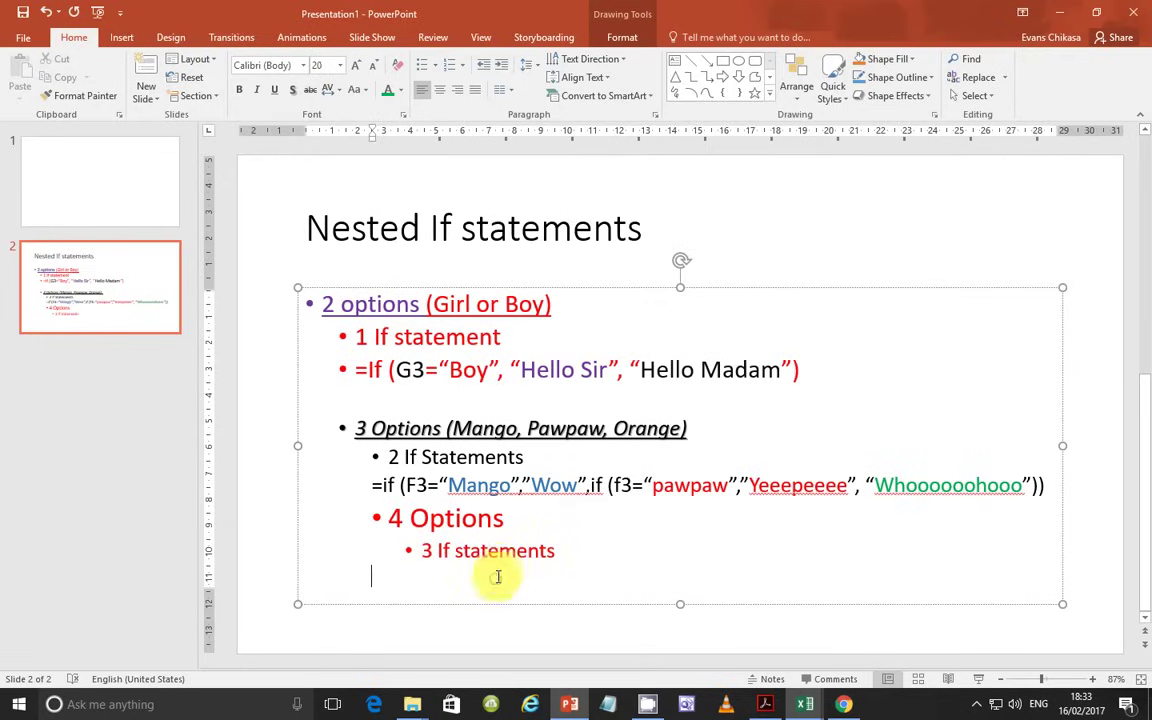
key("BackSpace")
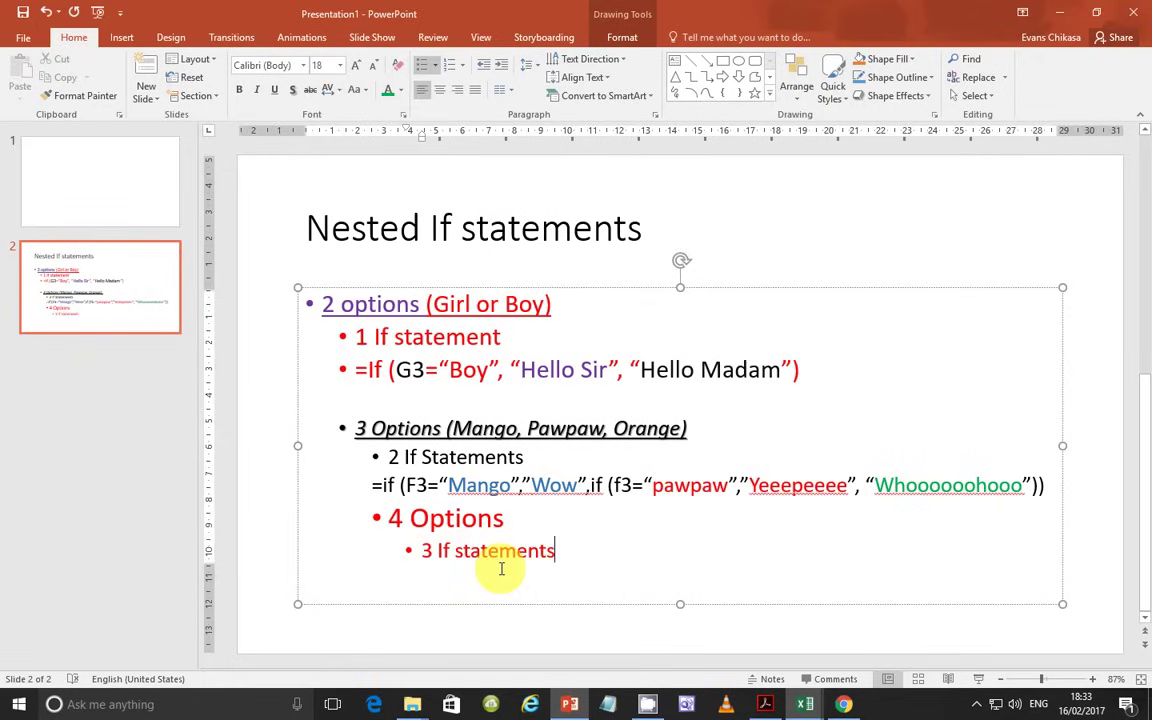
key("BackSpace")
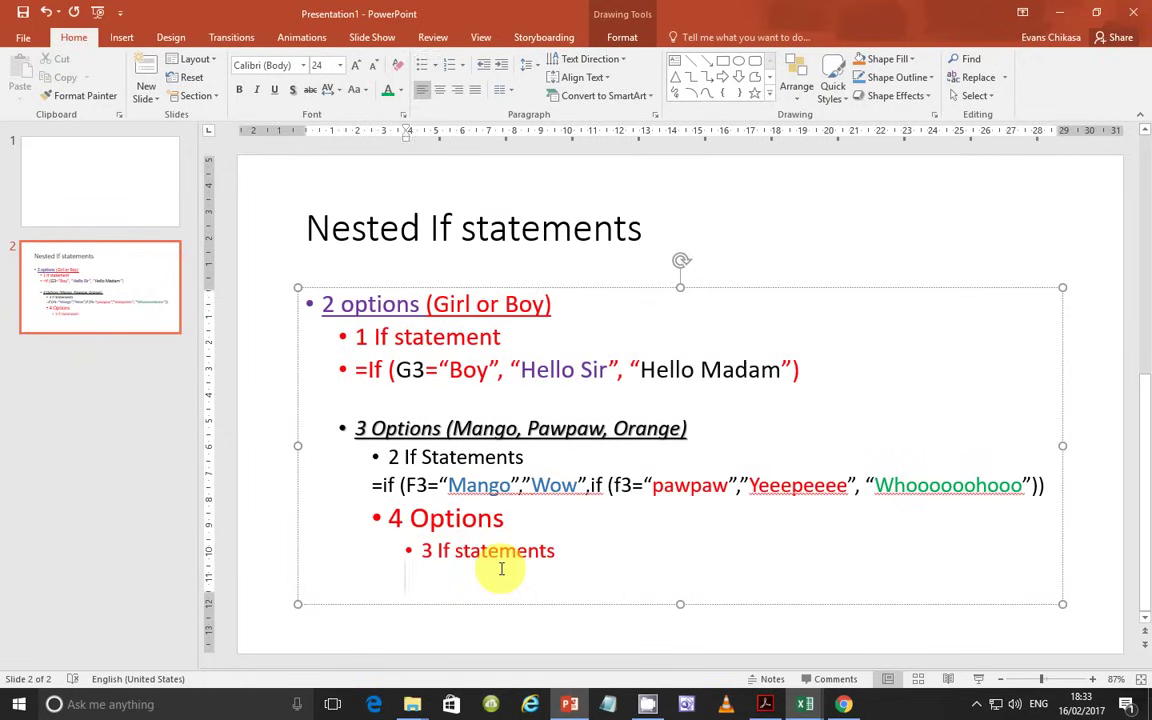
key("BackSpace")
key("BackSpace")
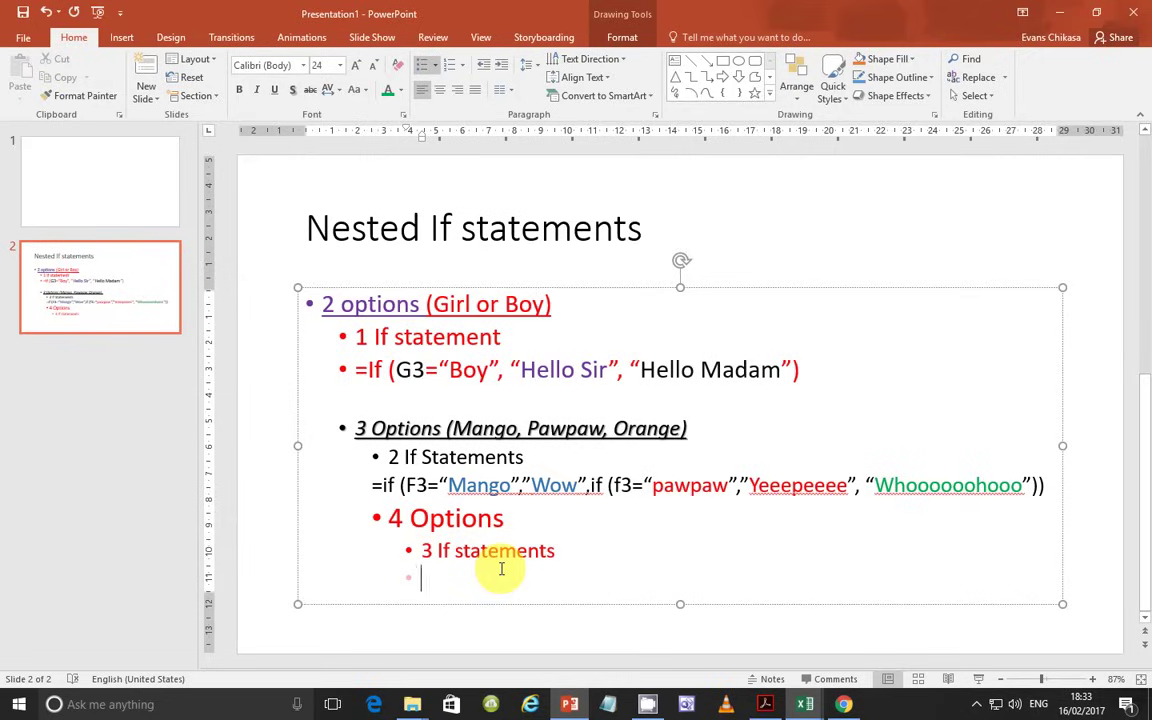
key("BackSpace")
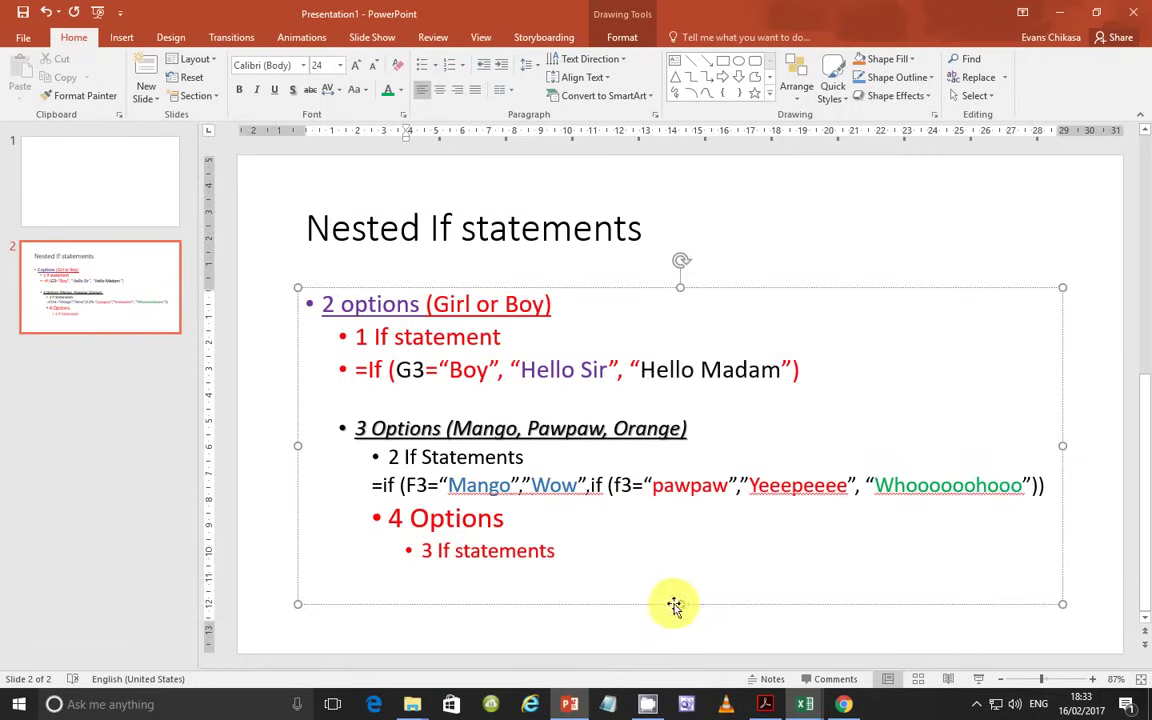
left_click_drag(679, 605, 679, 637)
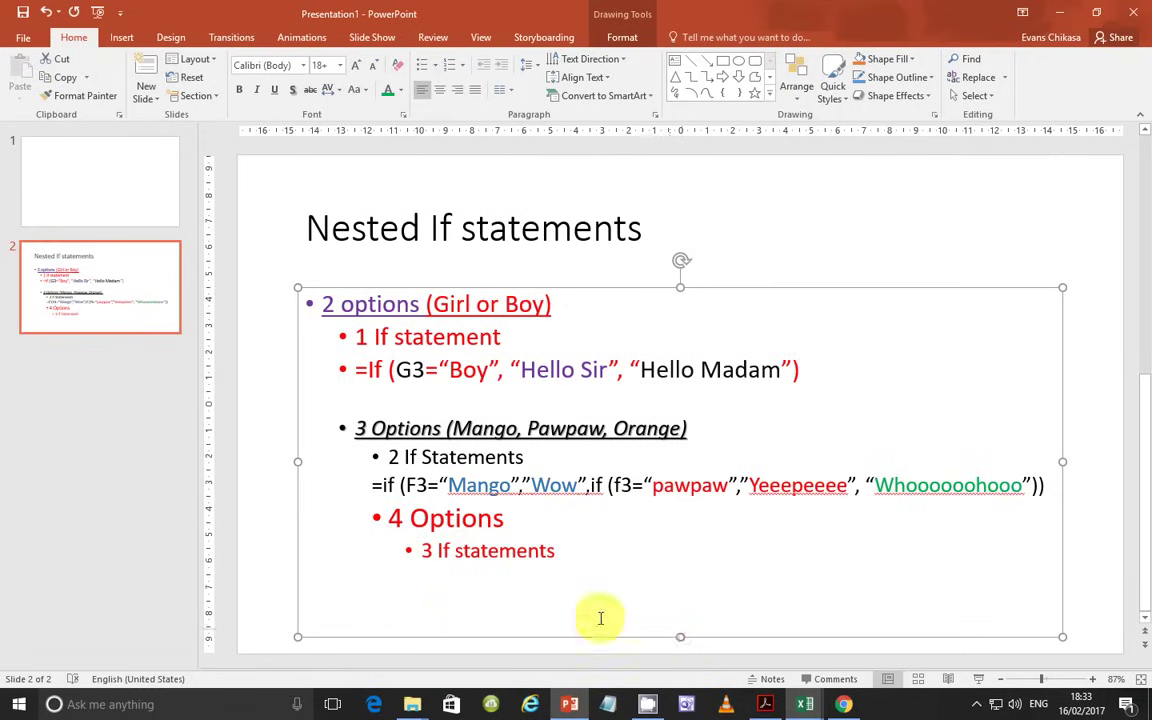
Add the lines "X options" and "X-1 If statements" at the end of the slide's content
left_click(438, 602)
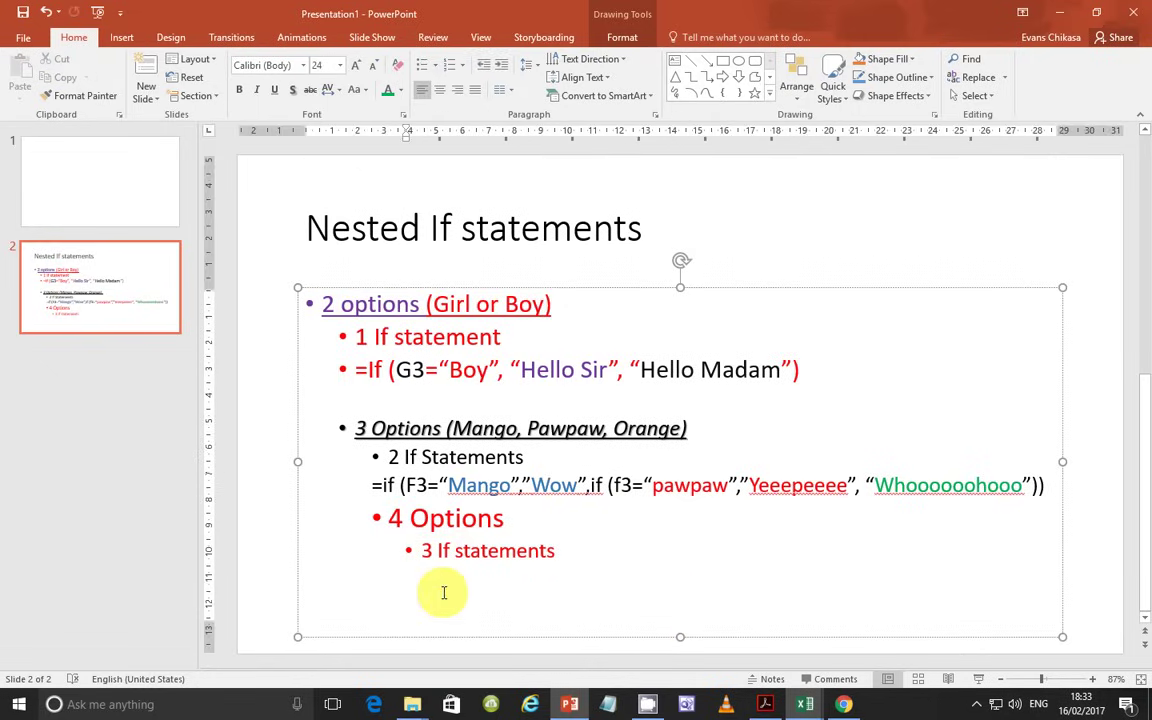
type("X options")
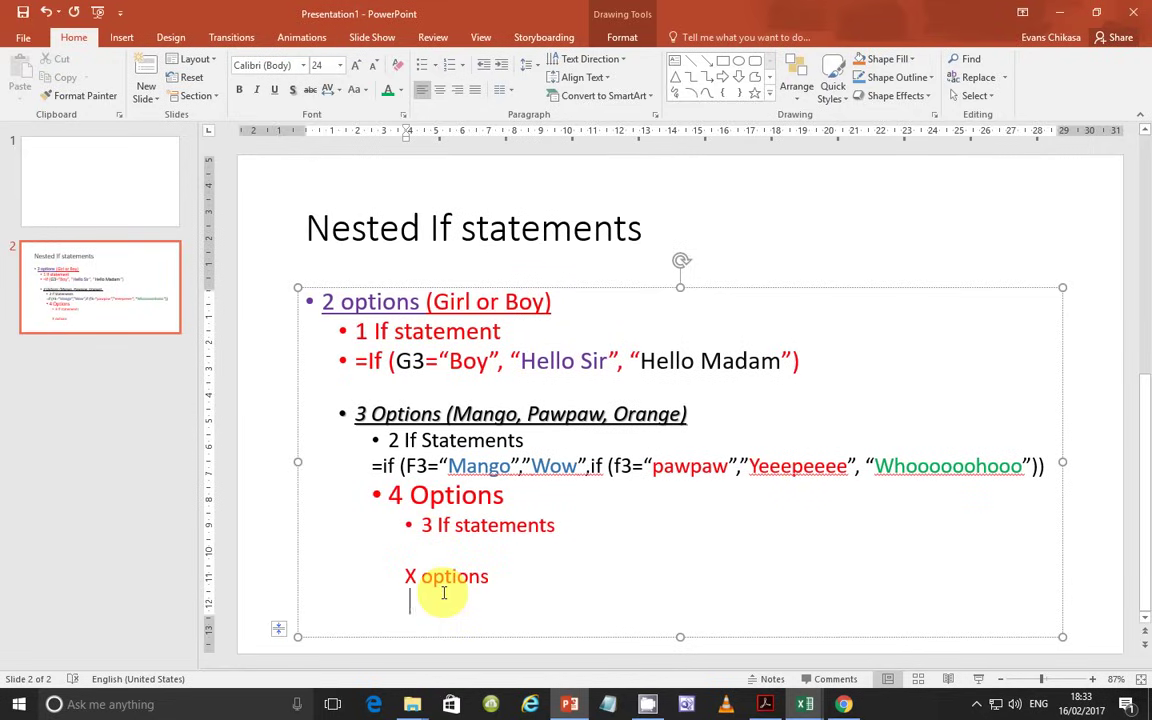
type("X-1 If statements")
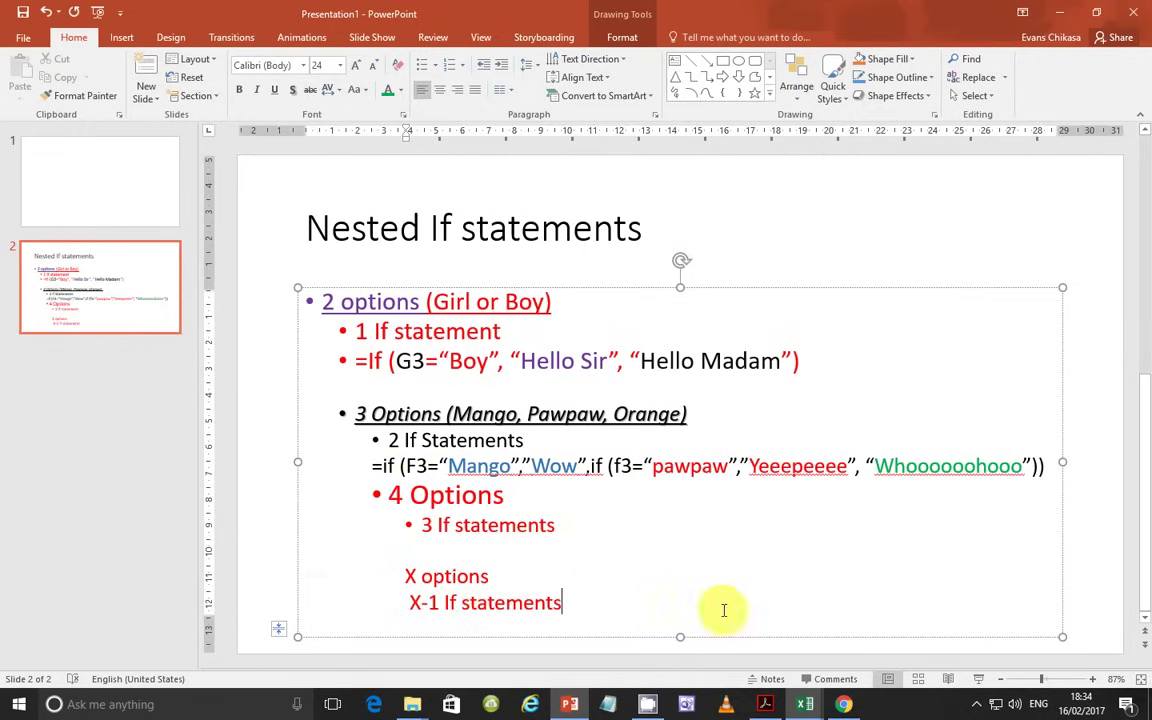
Switch to the 163_ZM556_0001 workbook in Excel
mouse_move(808, 708)
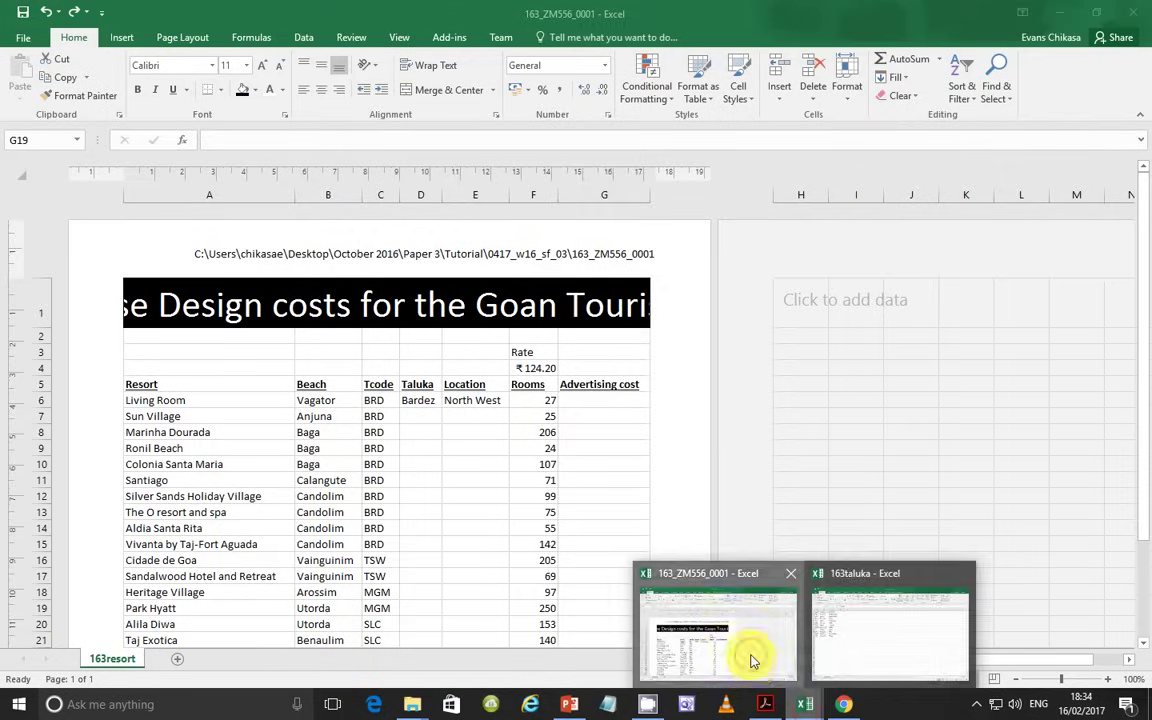
left_click(750, 660)
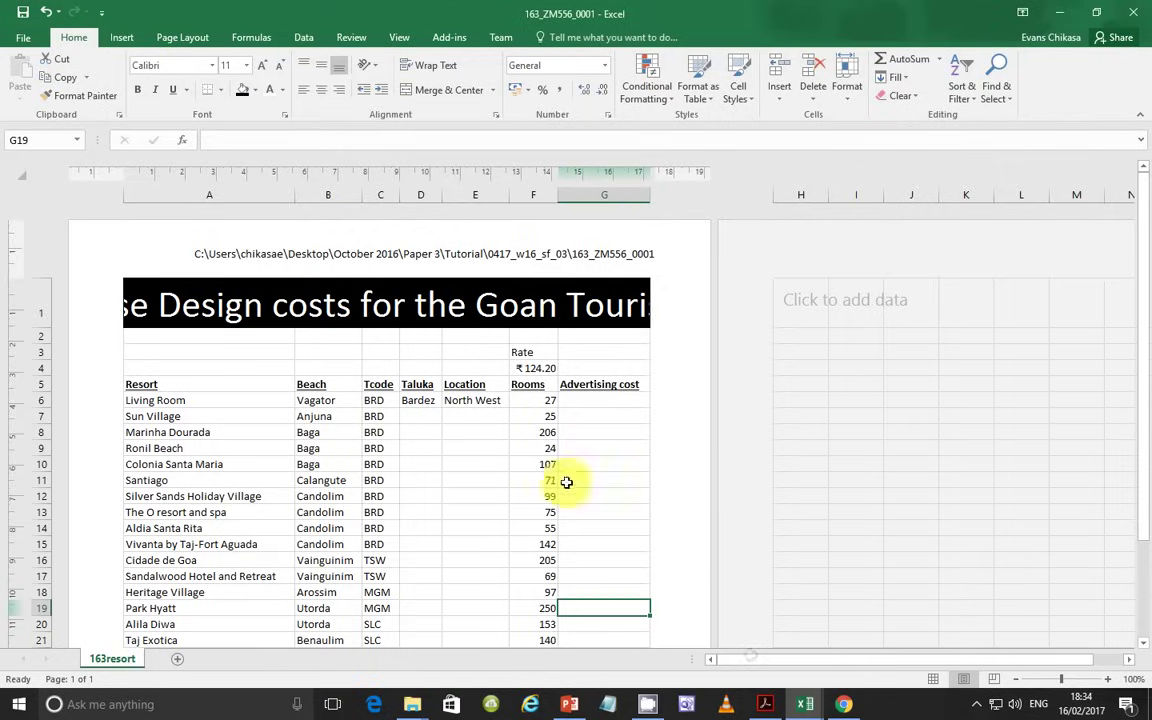
Select cell G6, review question 16's rate instruction for F4 in the Acrobat Reader exam paper, and return to the Excel workbook
left_click(598, 401)
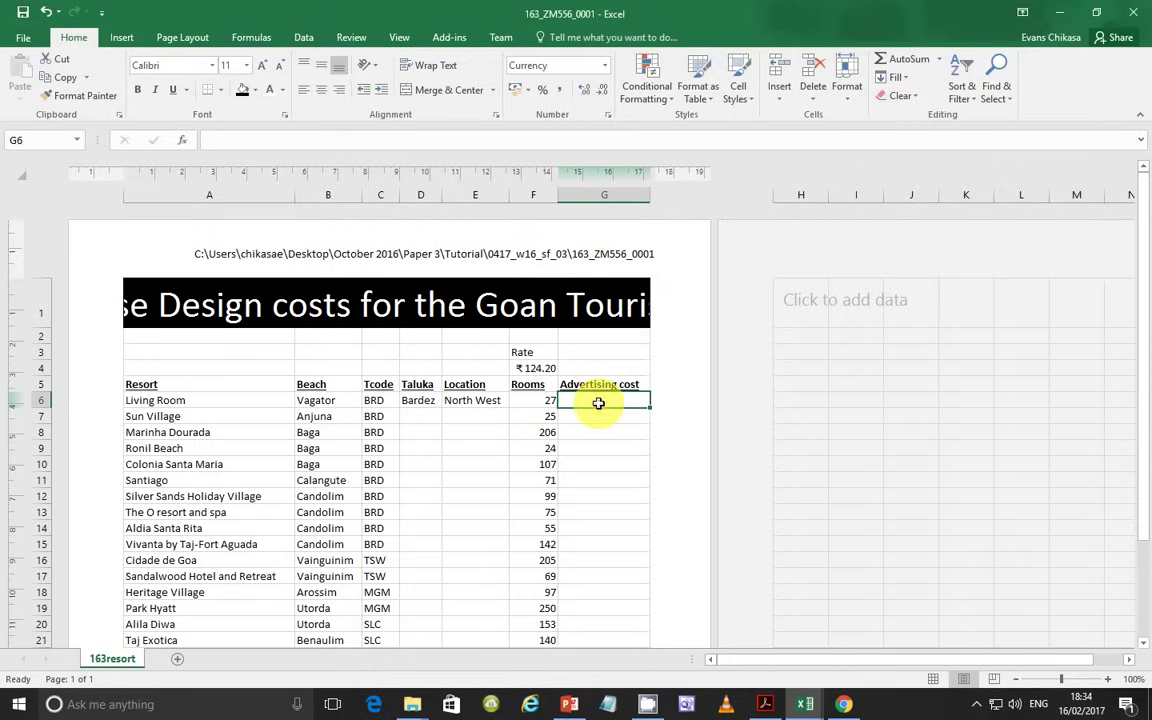
left_click(763, 700)
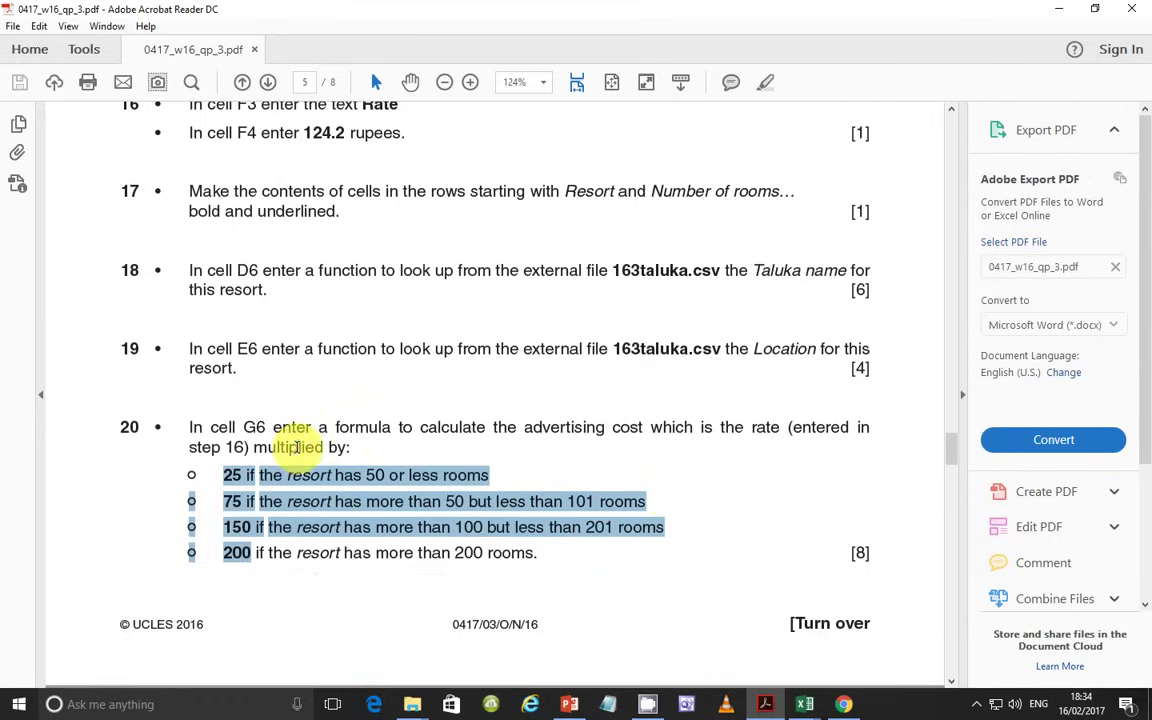
scroll(301, 447, "up", 2)
left_click_drag(234, 247, 345, 248)
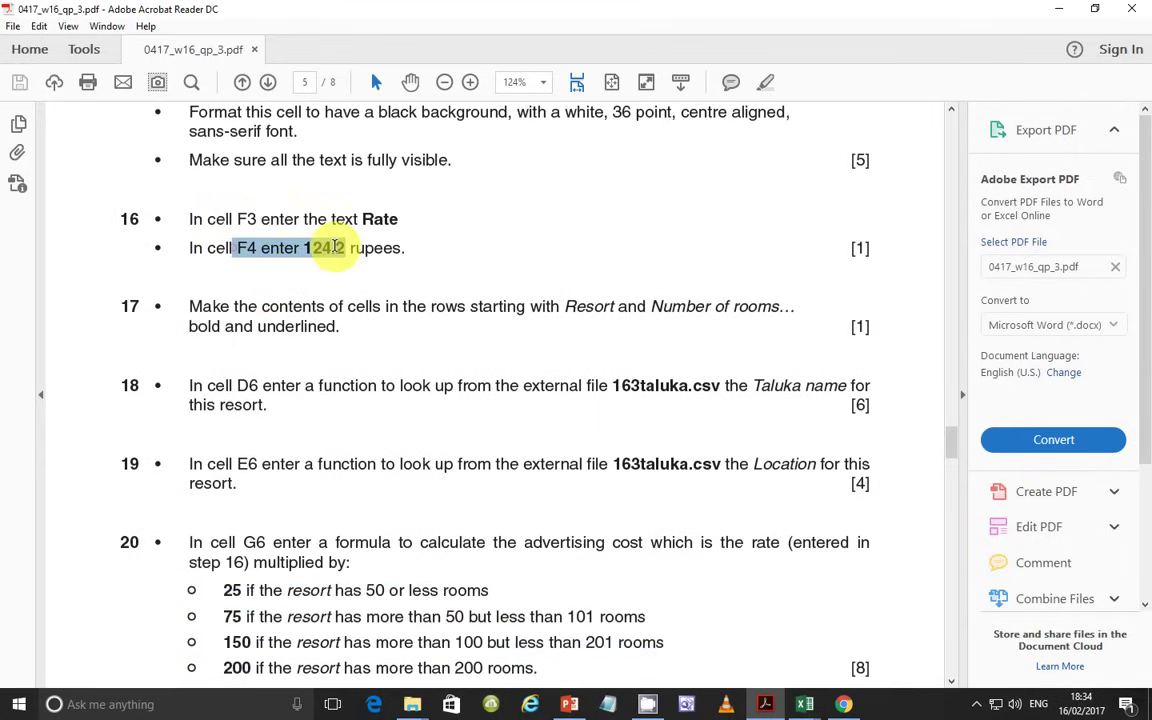
scroll(388, 365, "down", 1)
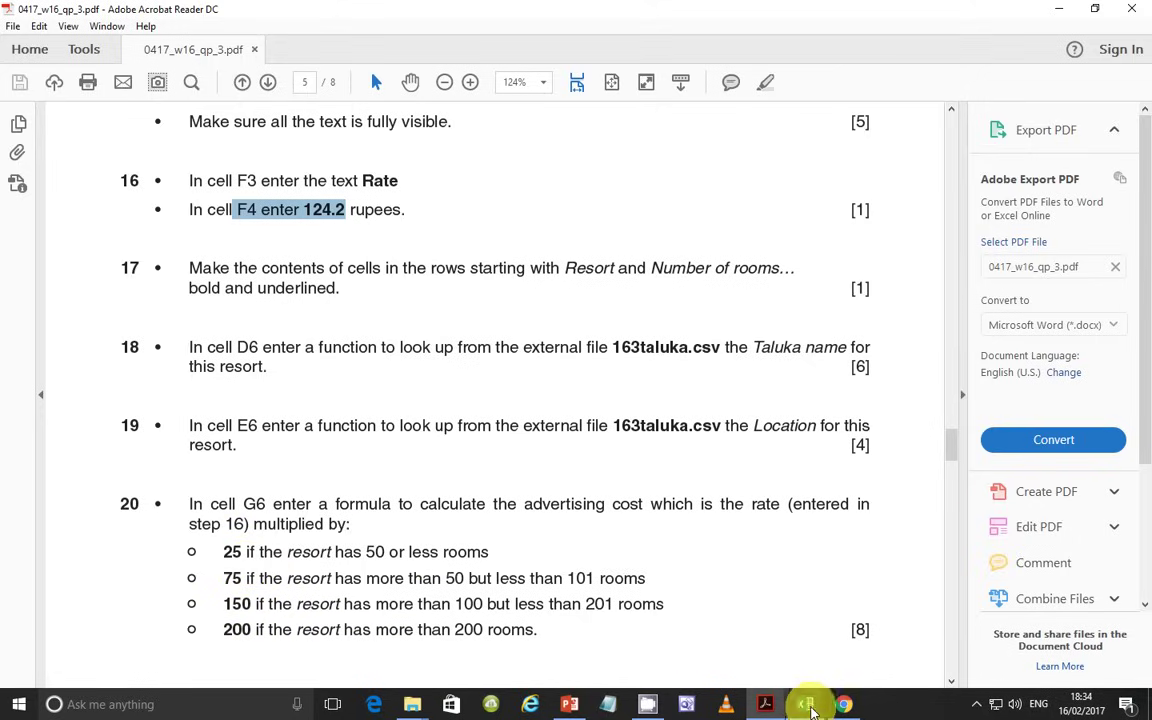
mouse_move(800, 702)
left_click(719, 658)
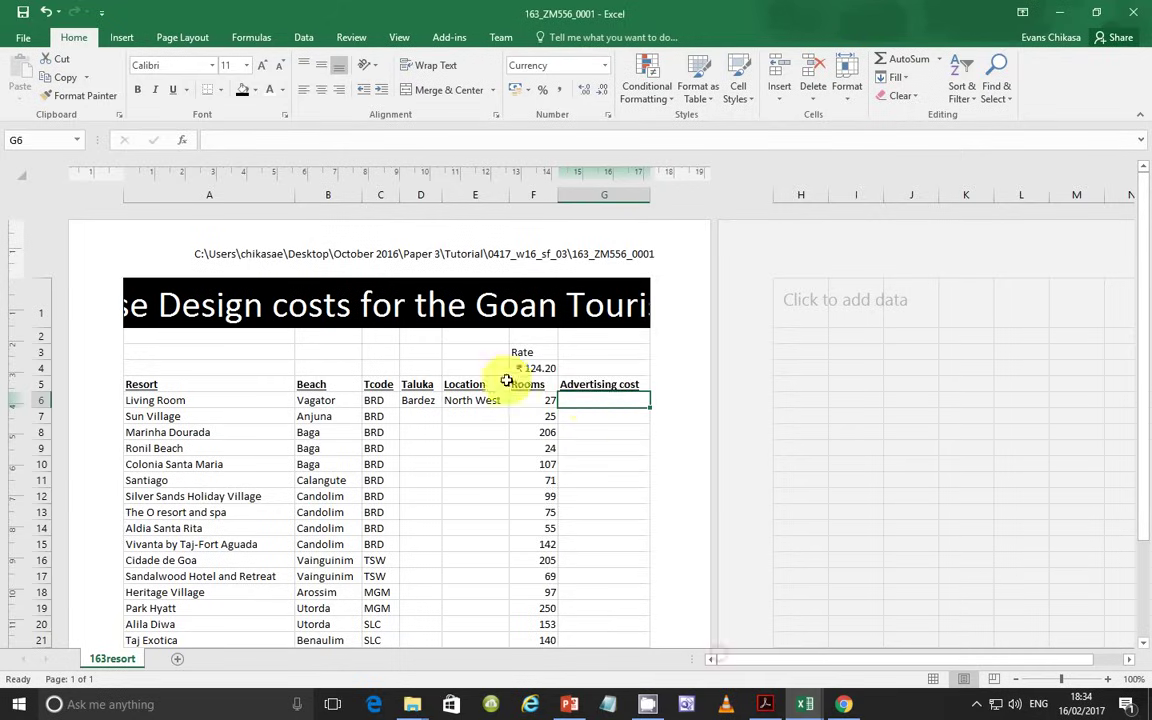
Try a relative reference to rate cell F4 in G6:G14, inspecting the copied formulas before clearing the range
type("=")
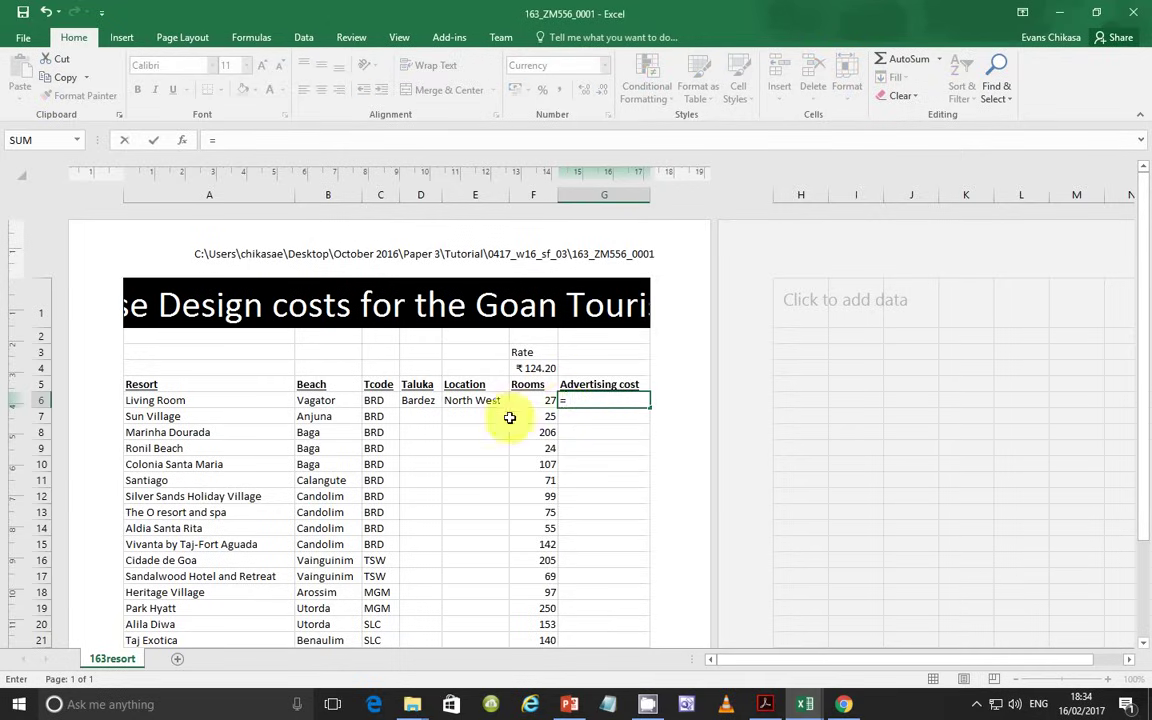
left_click(540, 367)
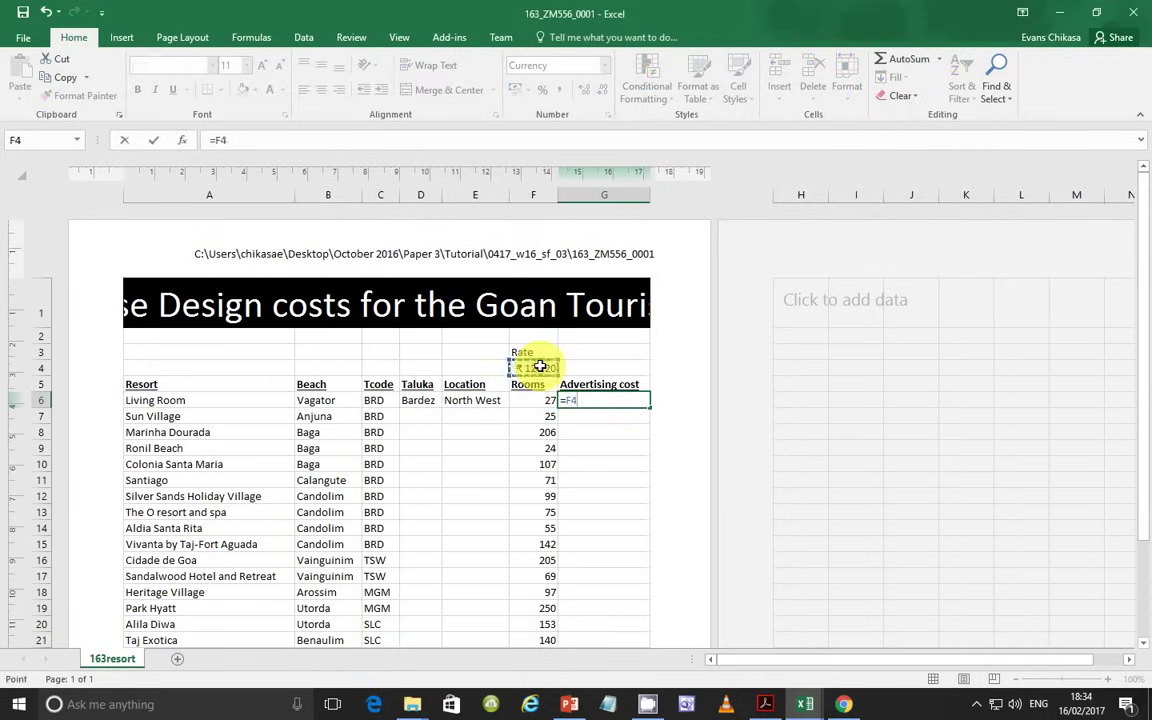
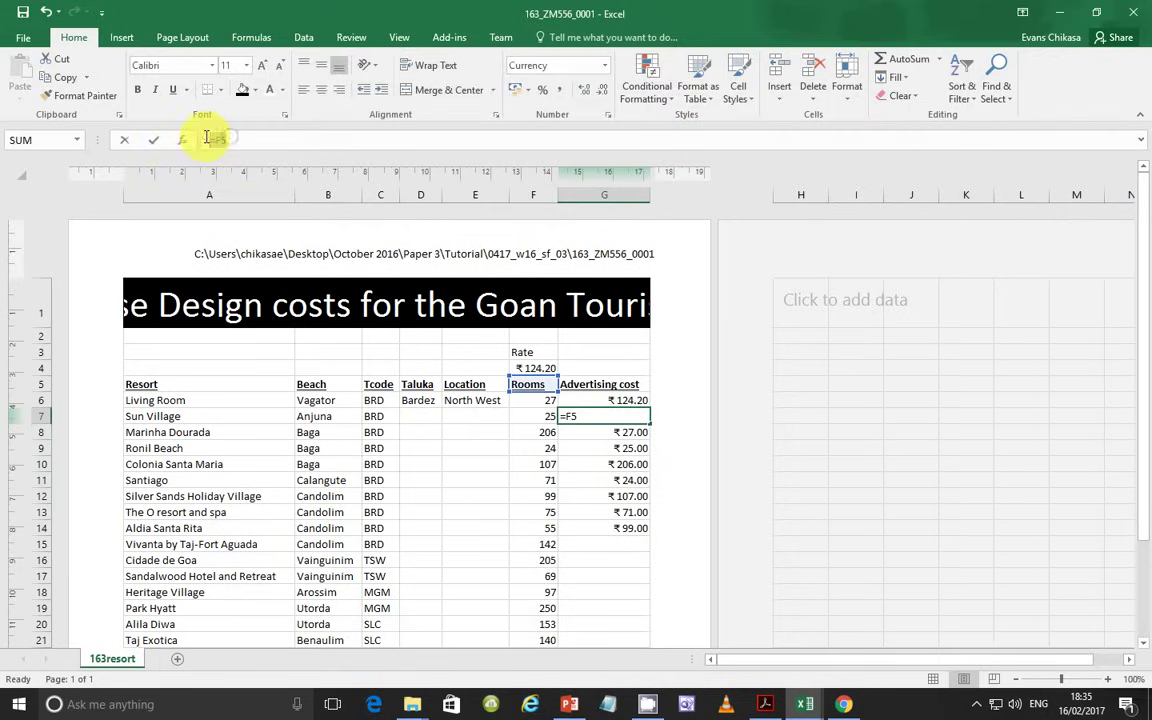
left_click_drag(213, 136, 247, 141)
key("ctrl+Return")
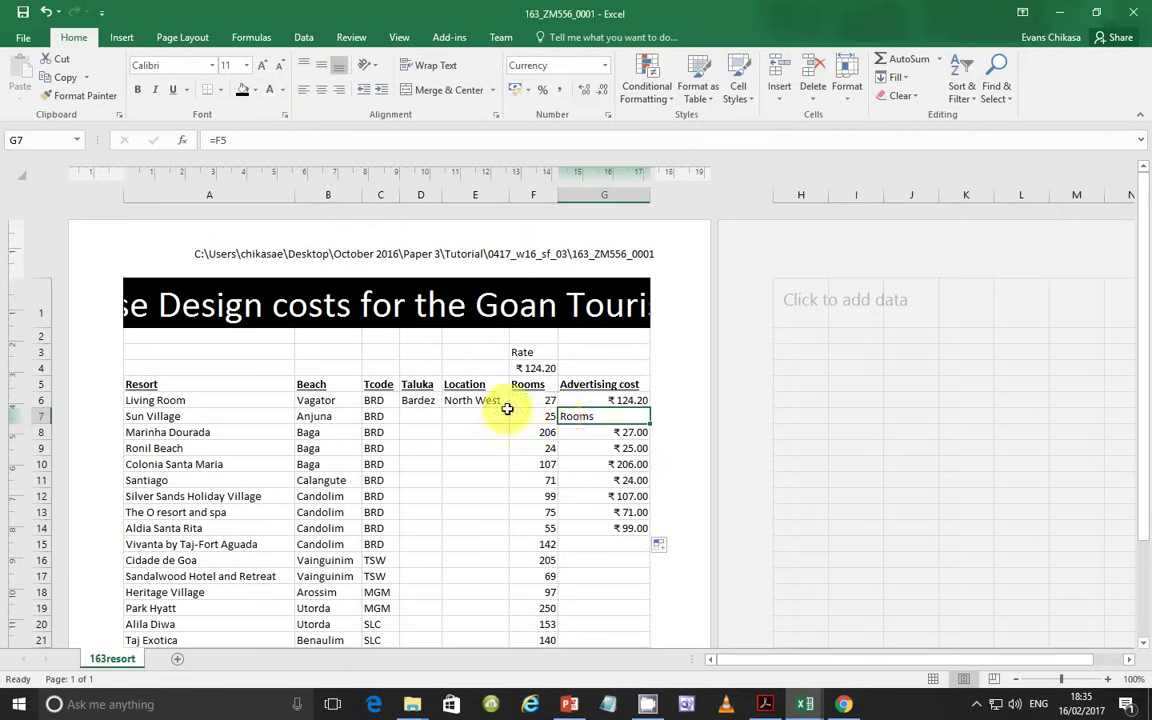
left_click(602, 433)
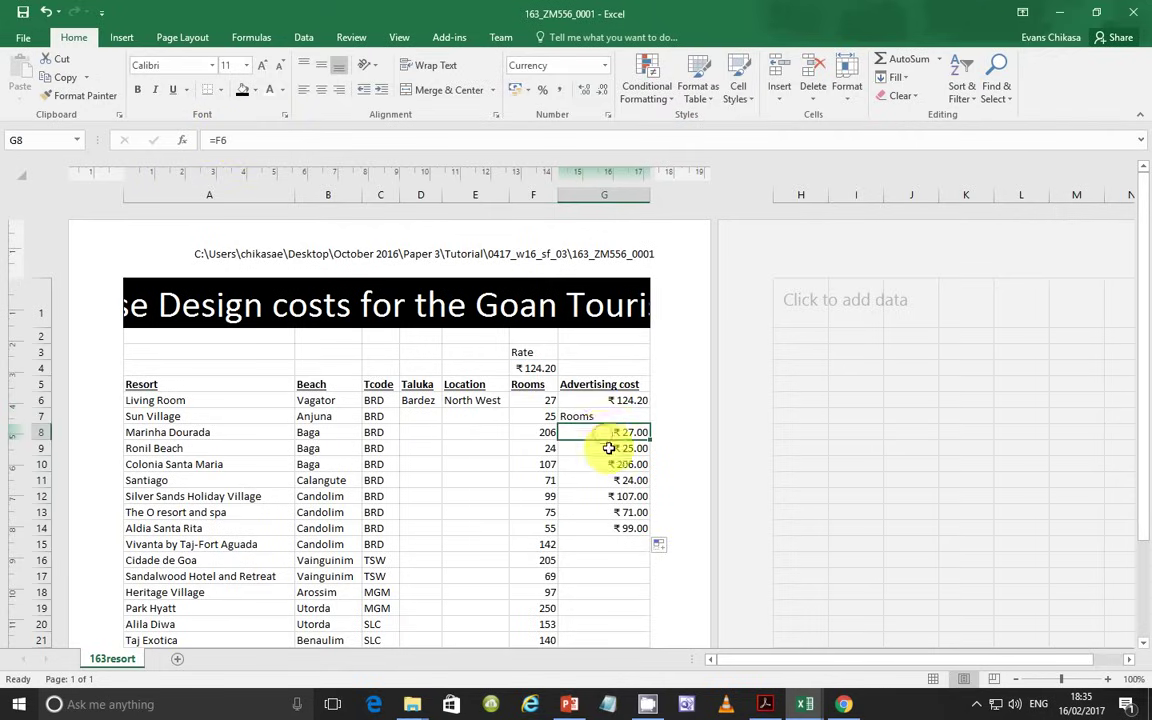
left_click(612, 449)
left_click(612, 464)
left_click(612, 481)
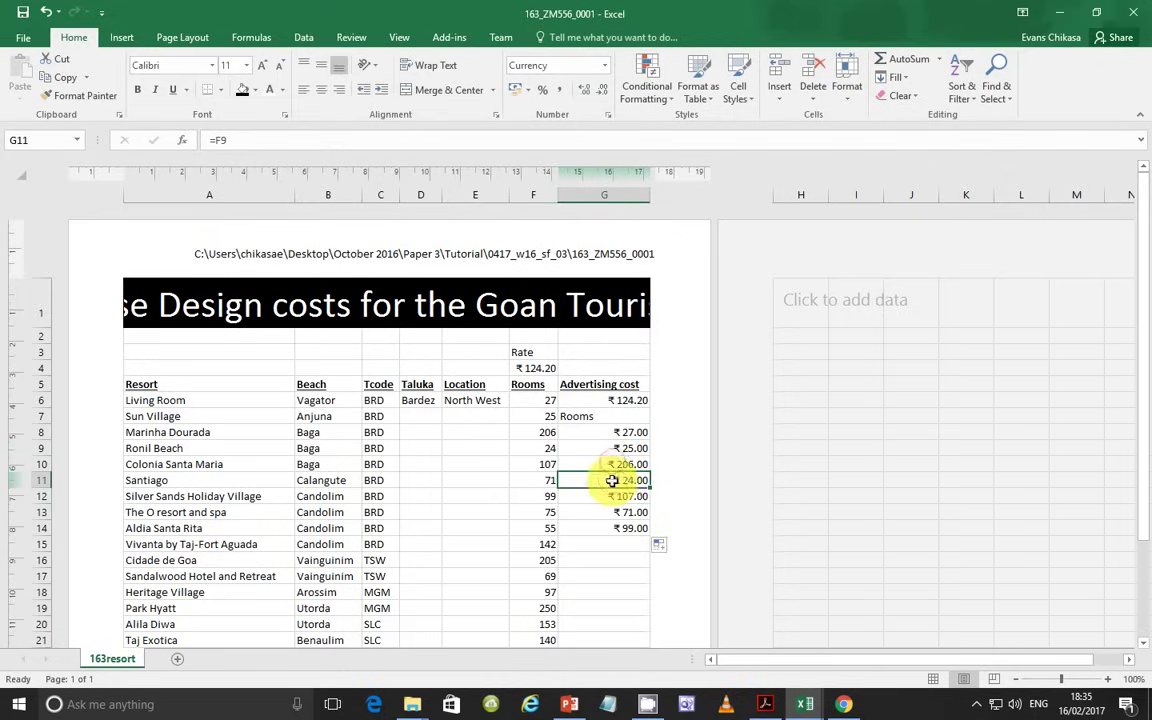
left_click(621, 497)
left_click(624, 512)
left_click(623, 528)
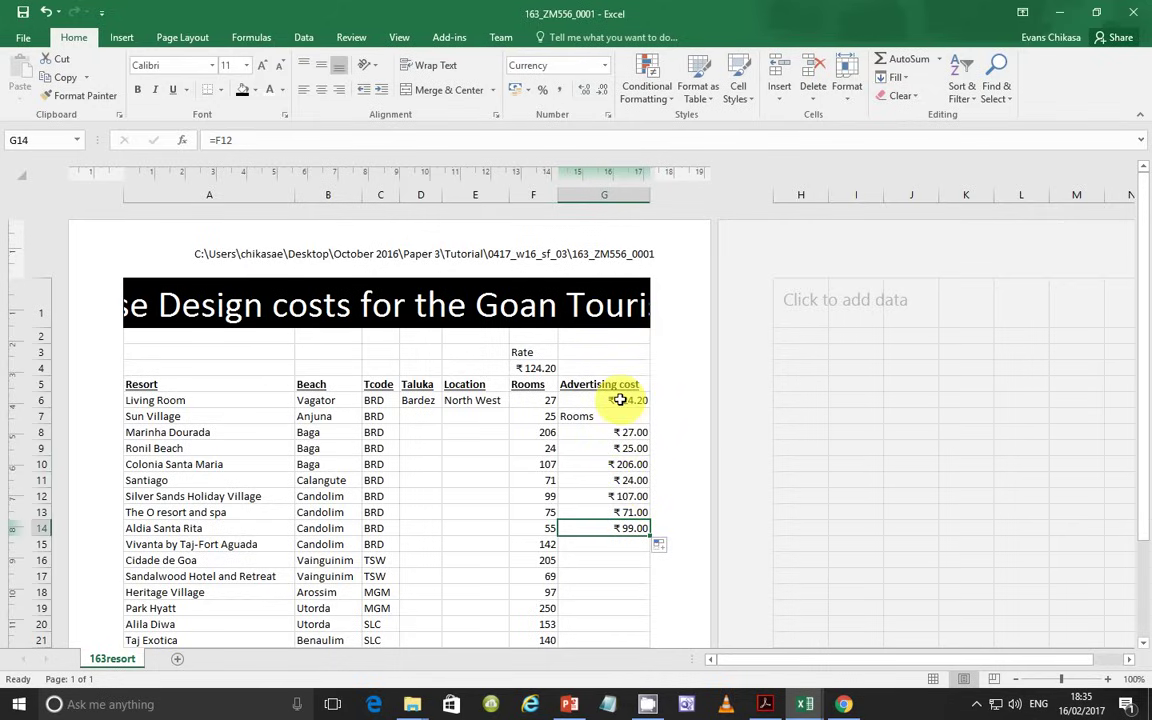
left_click_drag(620, 400, 620, 519)
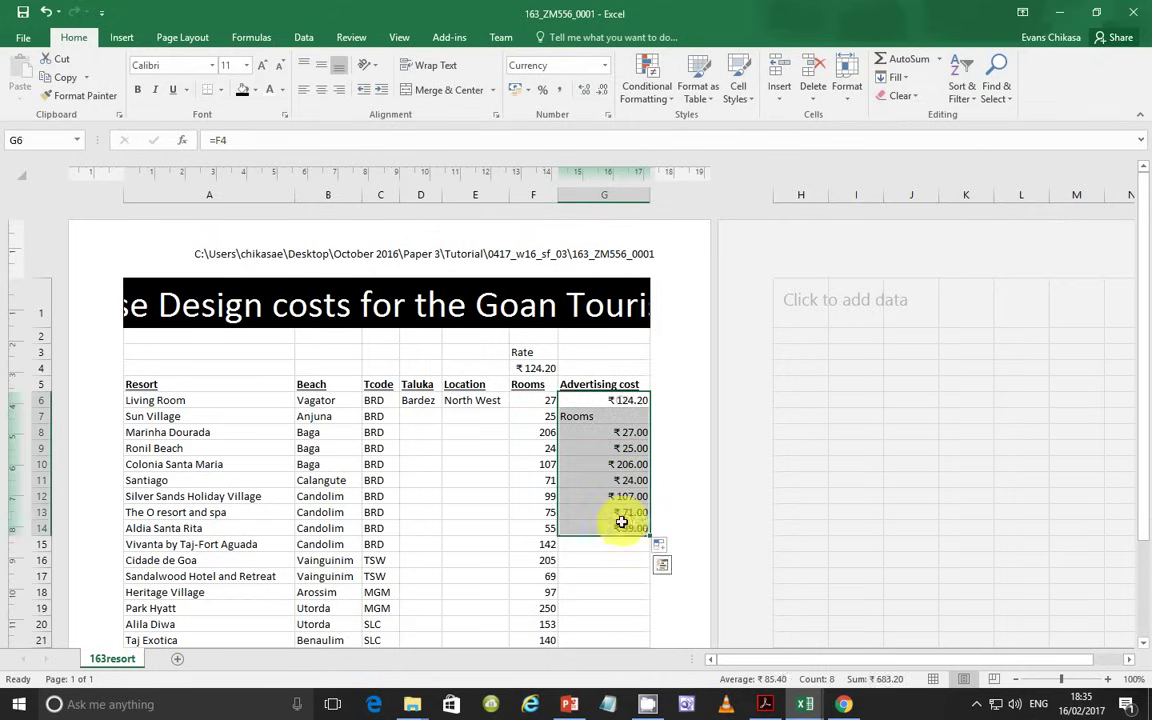
key("Delete")
Start the advertising cost formula in G6 with the absolute rate reference $F$4 multiplied by an IF function
left_click(615, 402)
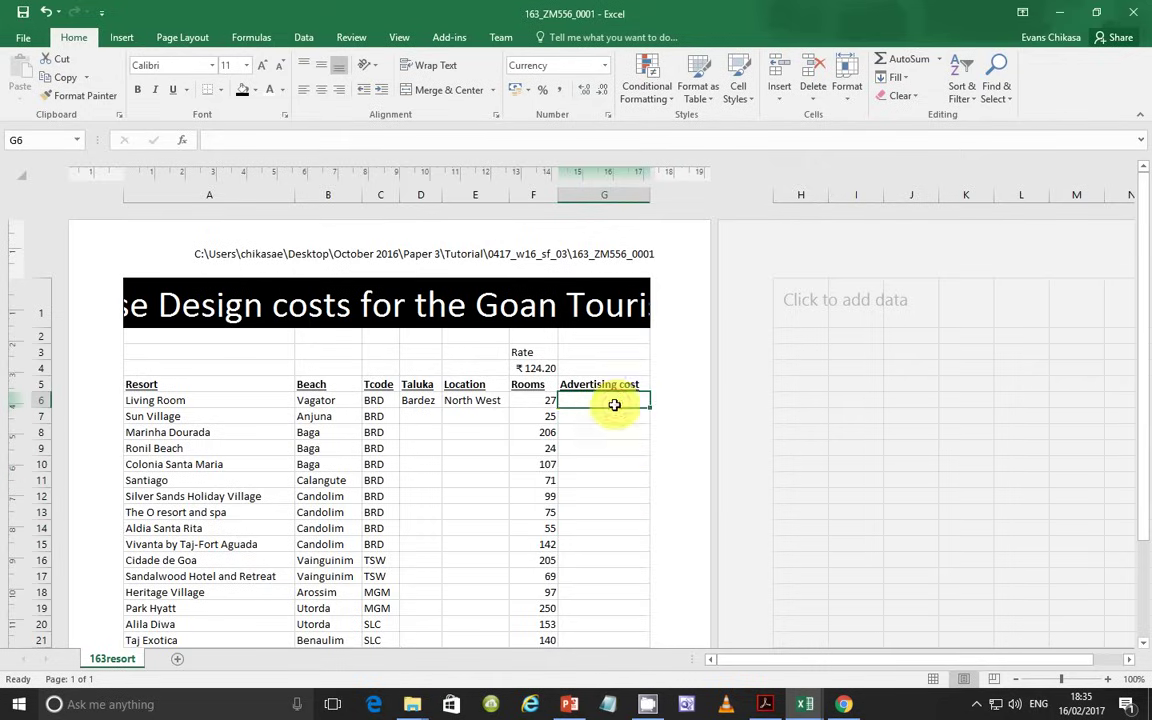
type("=")
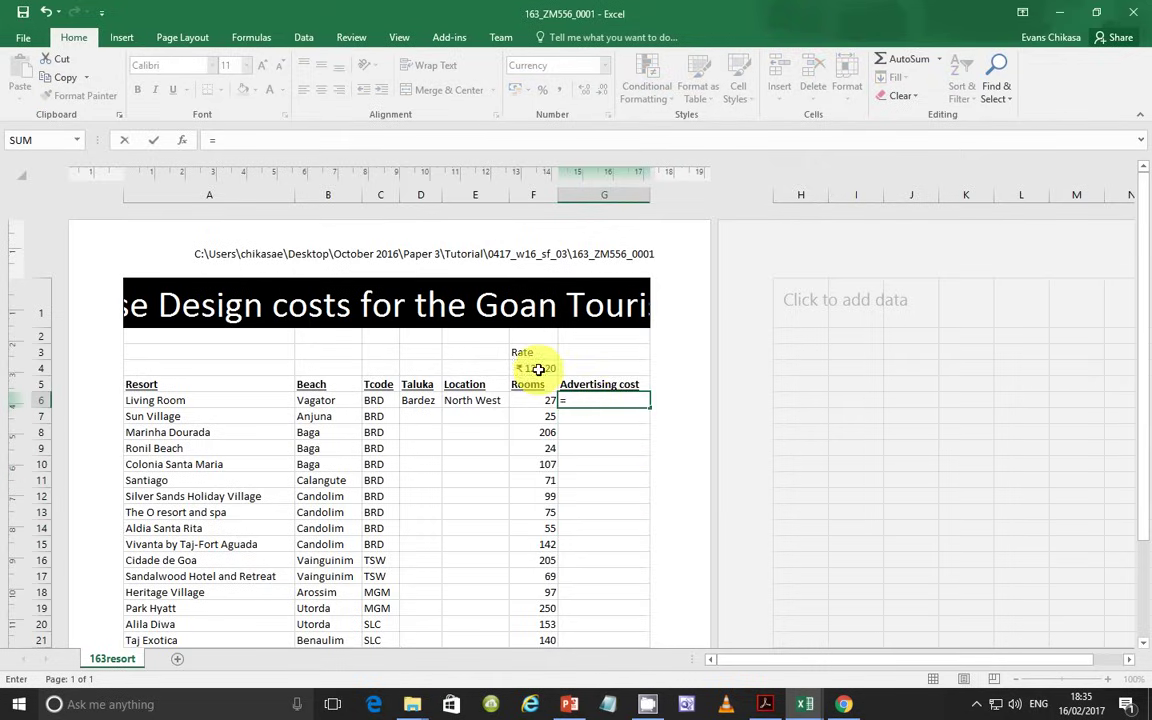
left_click(538, 369)
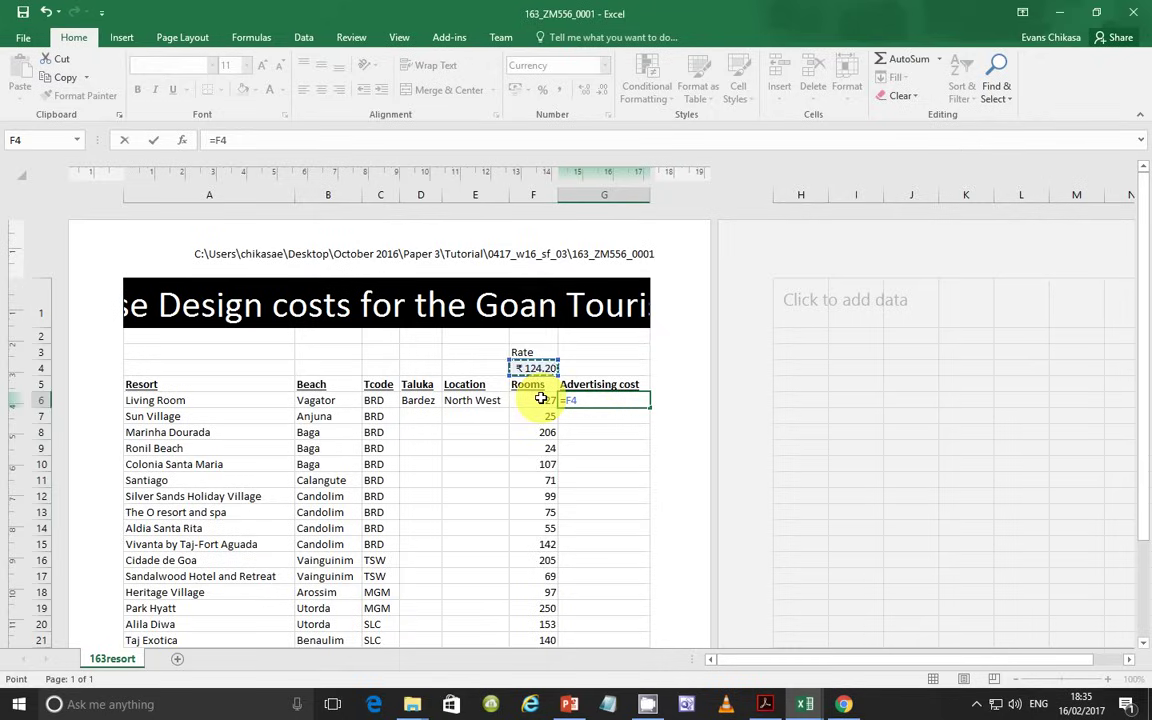
key("F4")
type("* if(")
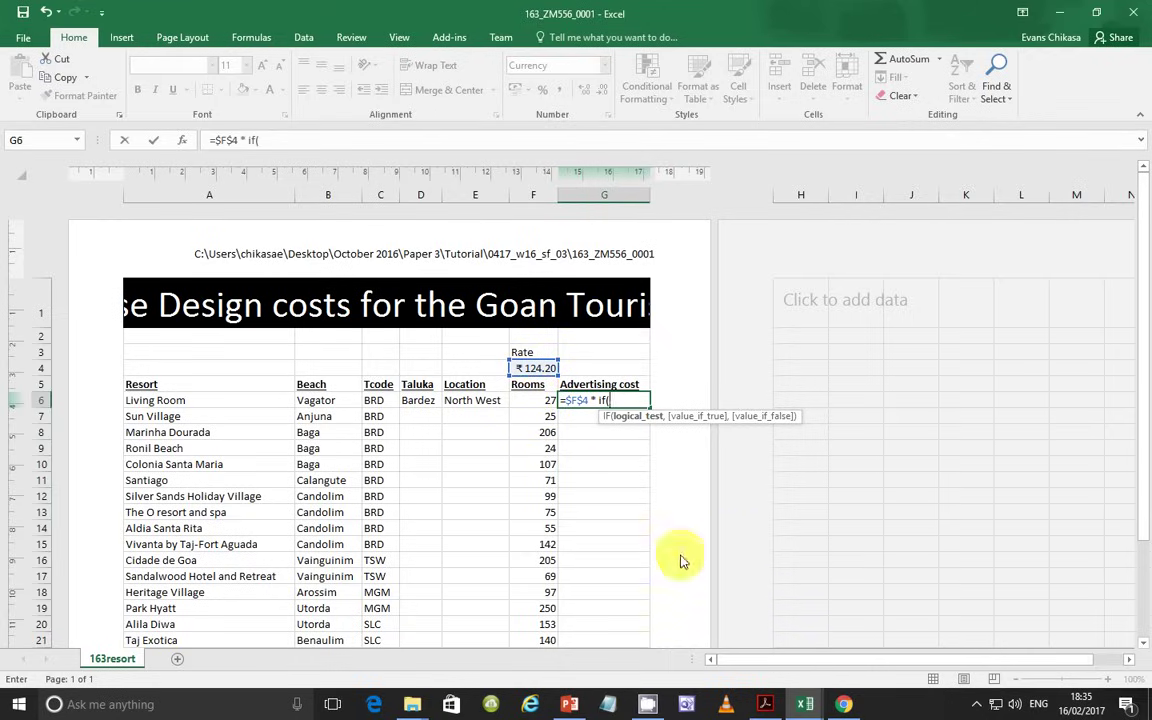
Check question 20 in Acrobat Reader, and back in Excel add the condition f6<51 with 25 as its true value to G6's formula
left_click(765, 704)
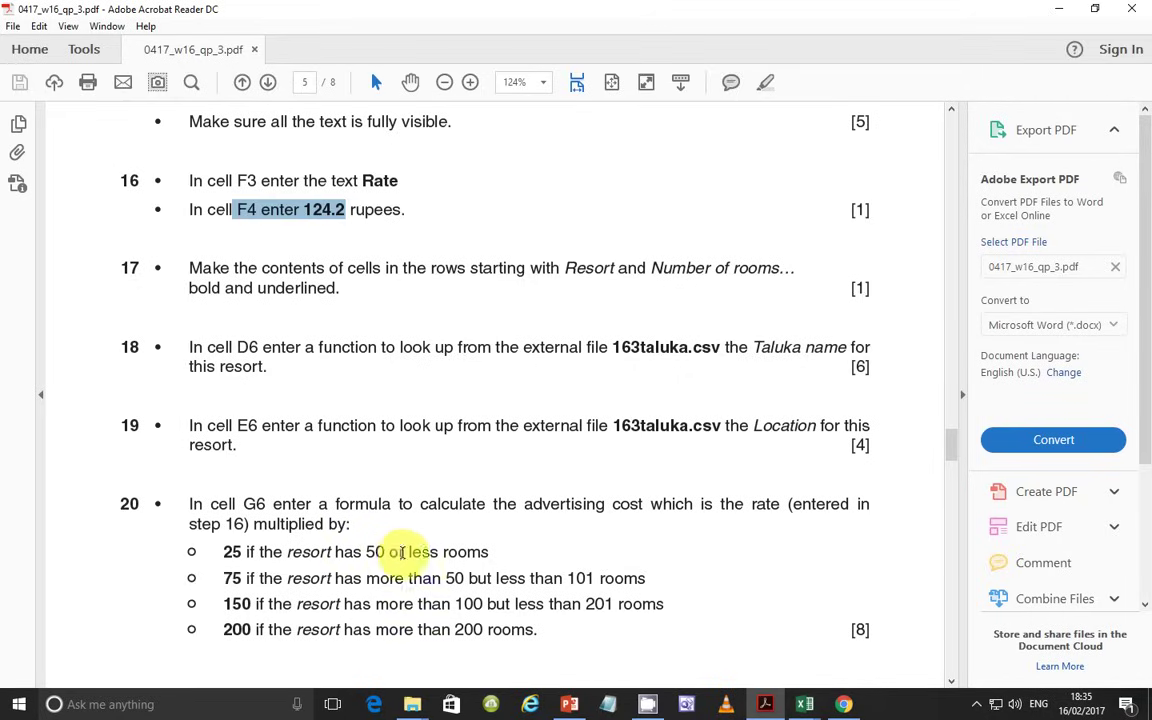
mouse_move(797, 690)
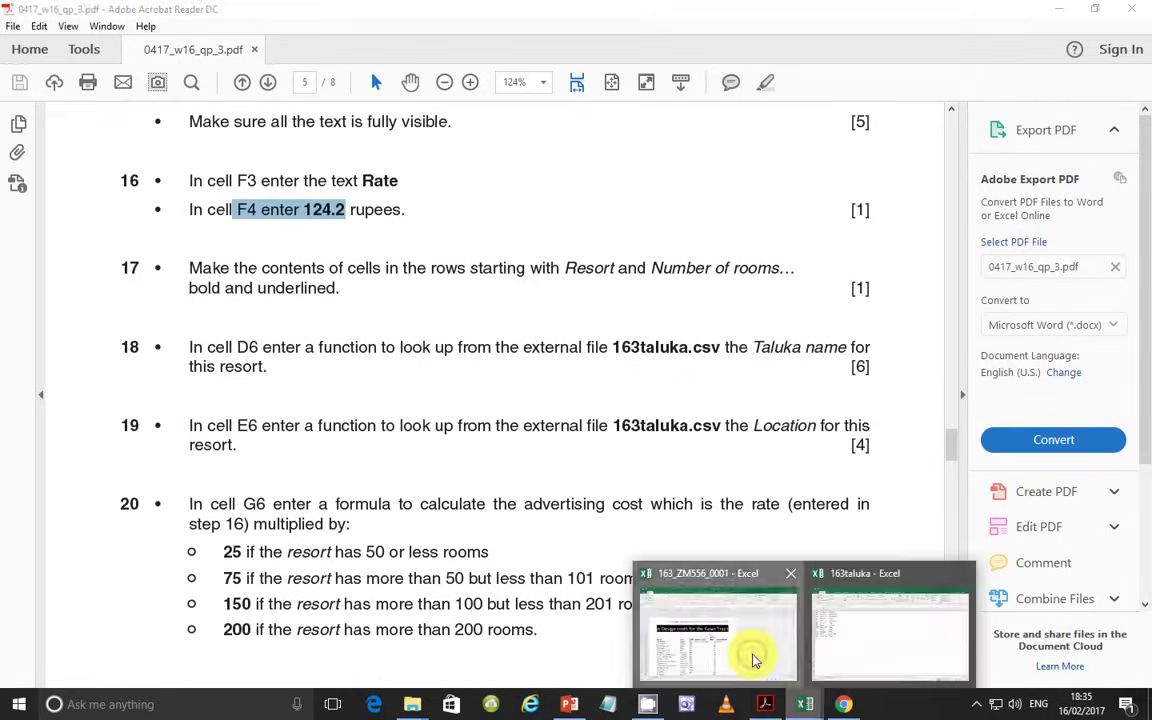
left_click(753, 656)
type("f(f")
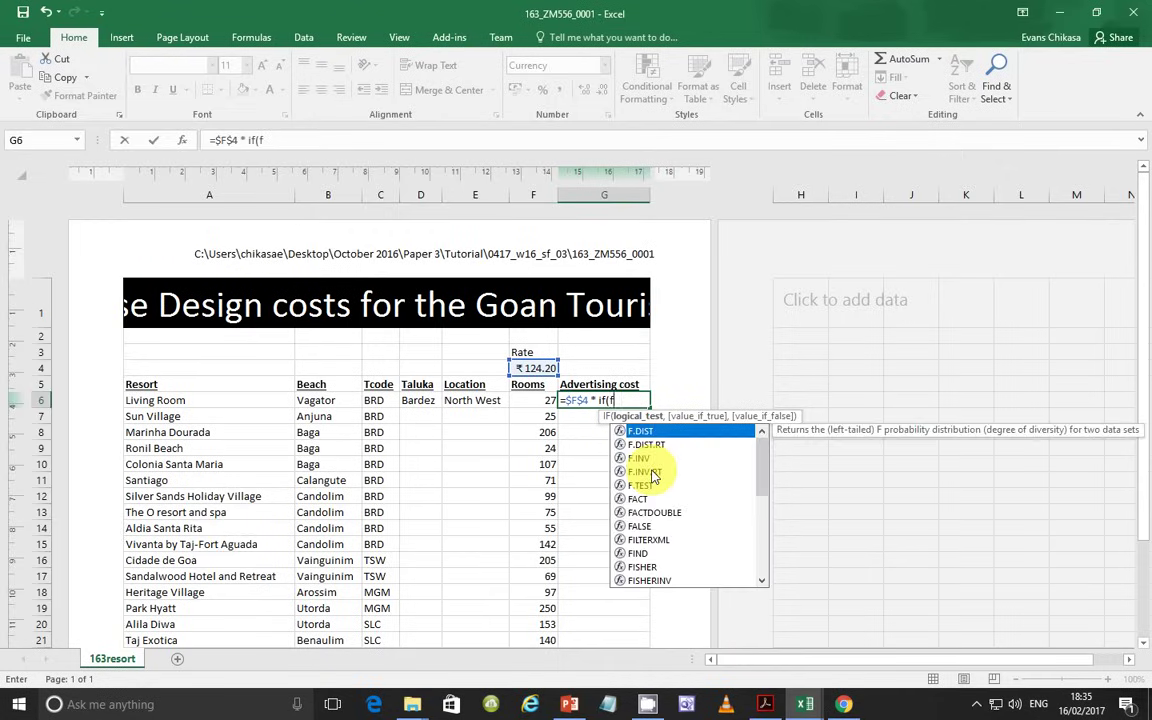
type("6")
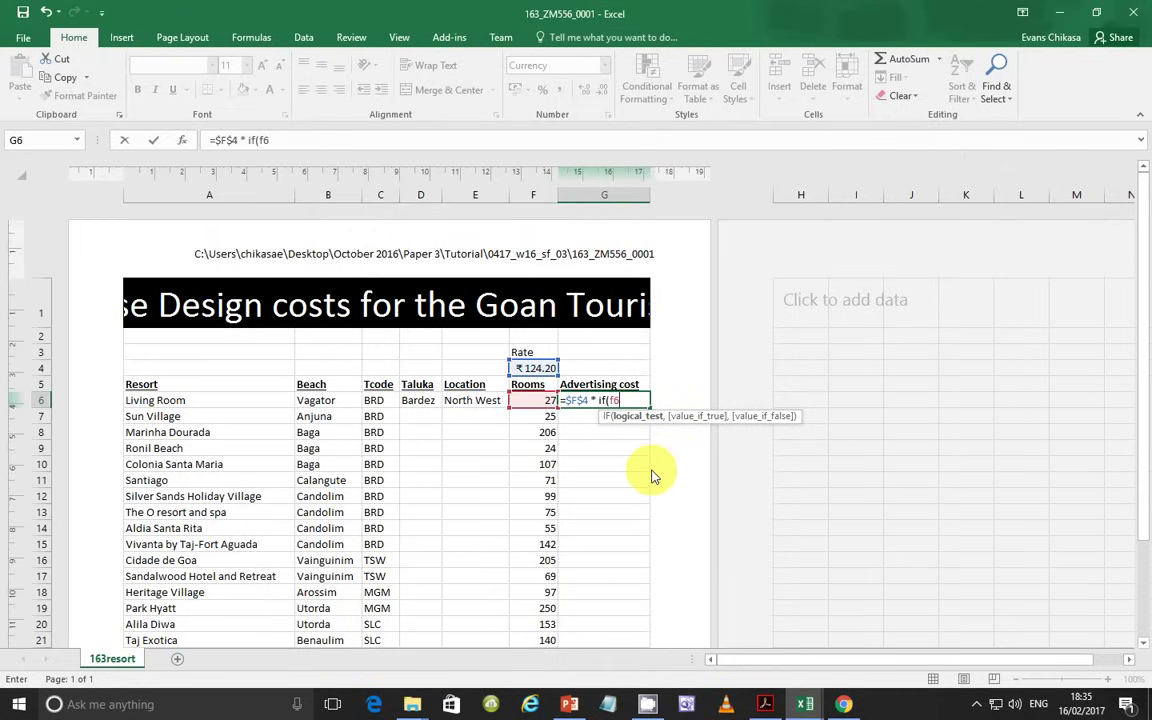
type("<51")
type(",")
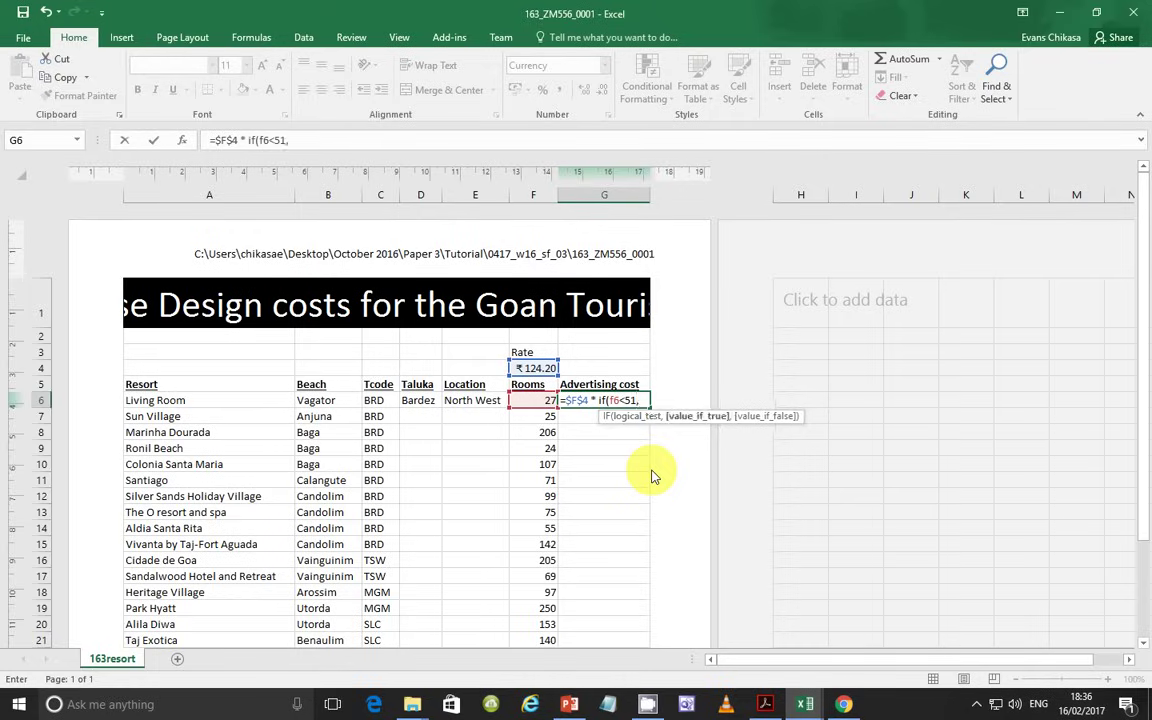
type("25")
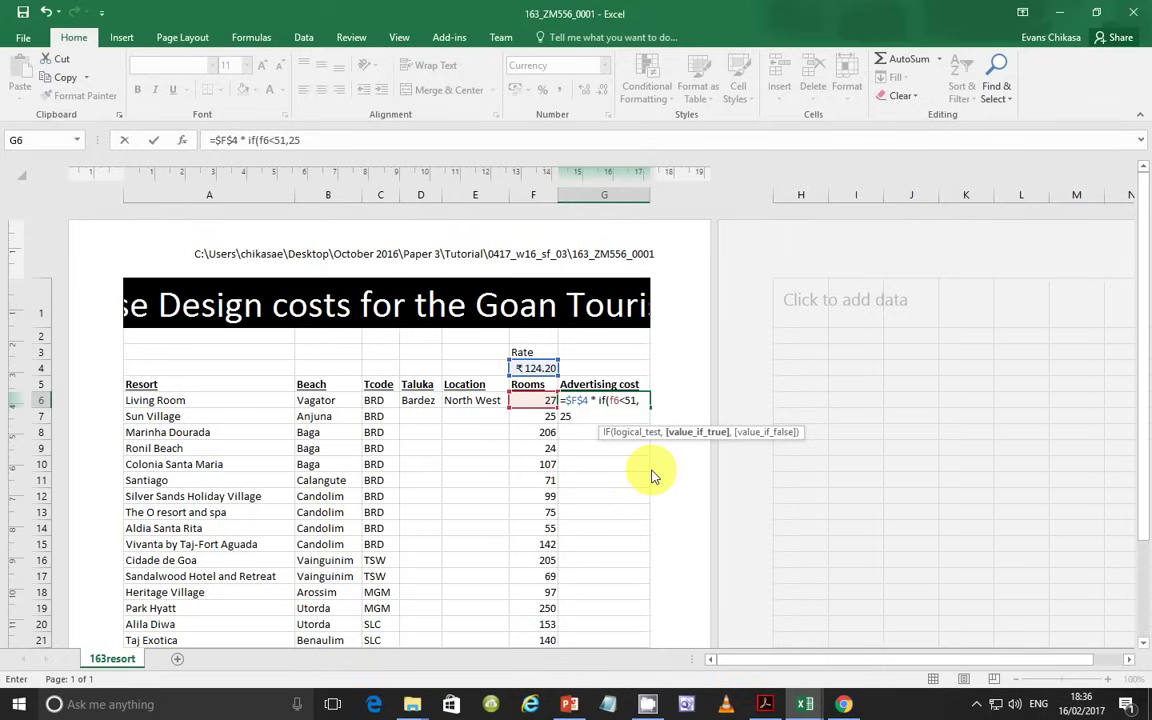
type(",")
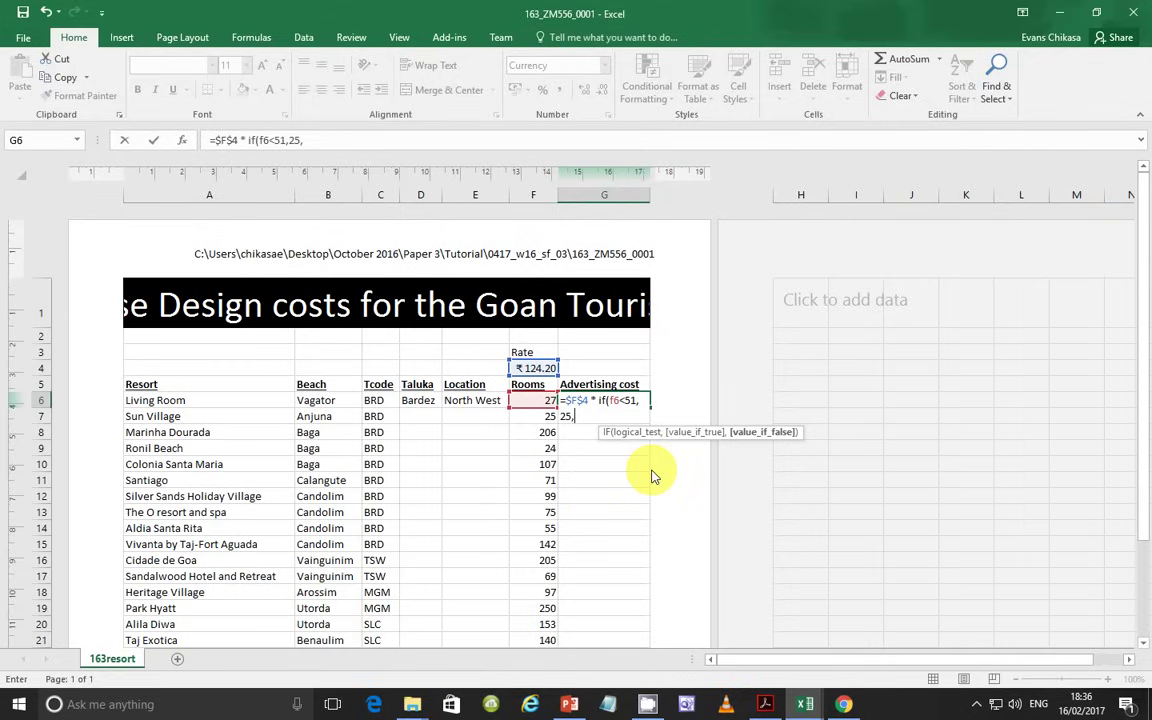
Nest a second IF testing f6<101 with true value 75 in G6's formula, checking the 101-room limit in Acrobat Reader along the way
type("if")
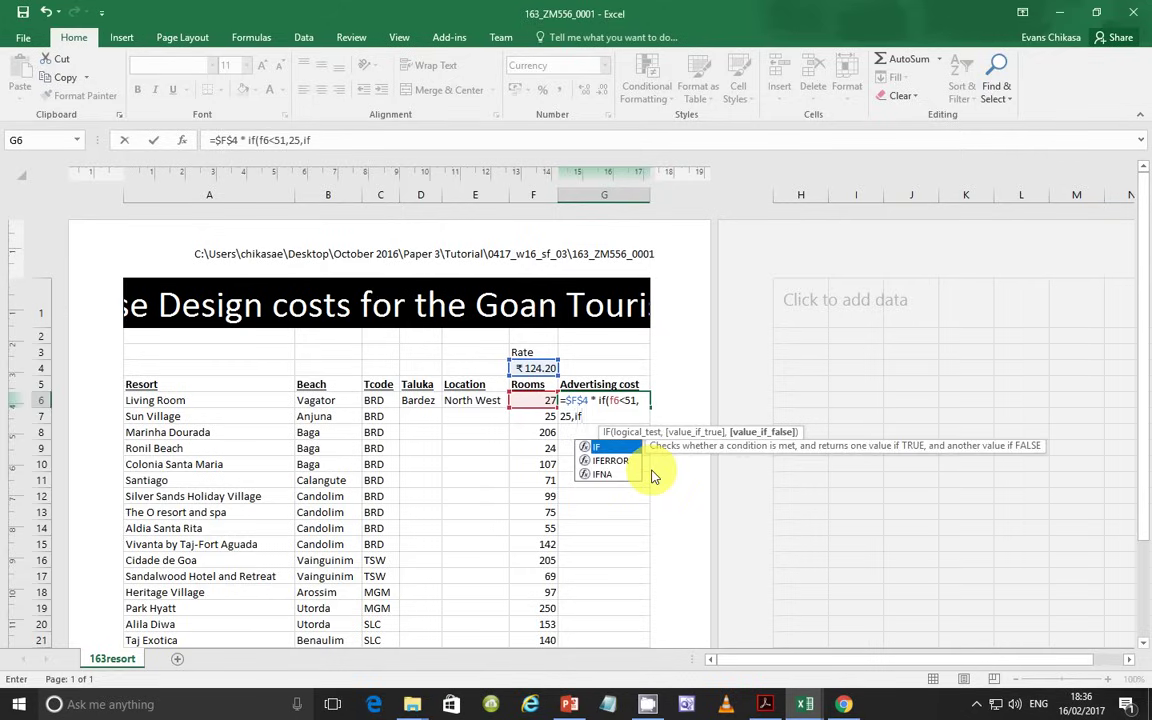
type("(f6<")
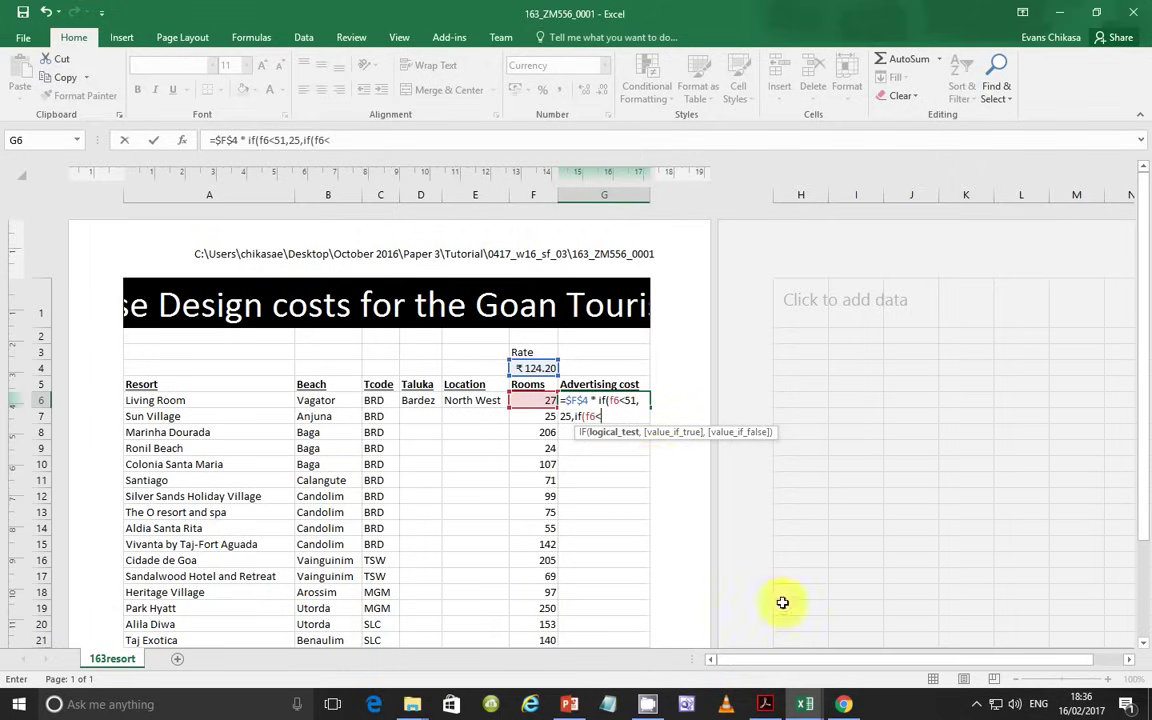
left_click(767, 701)
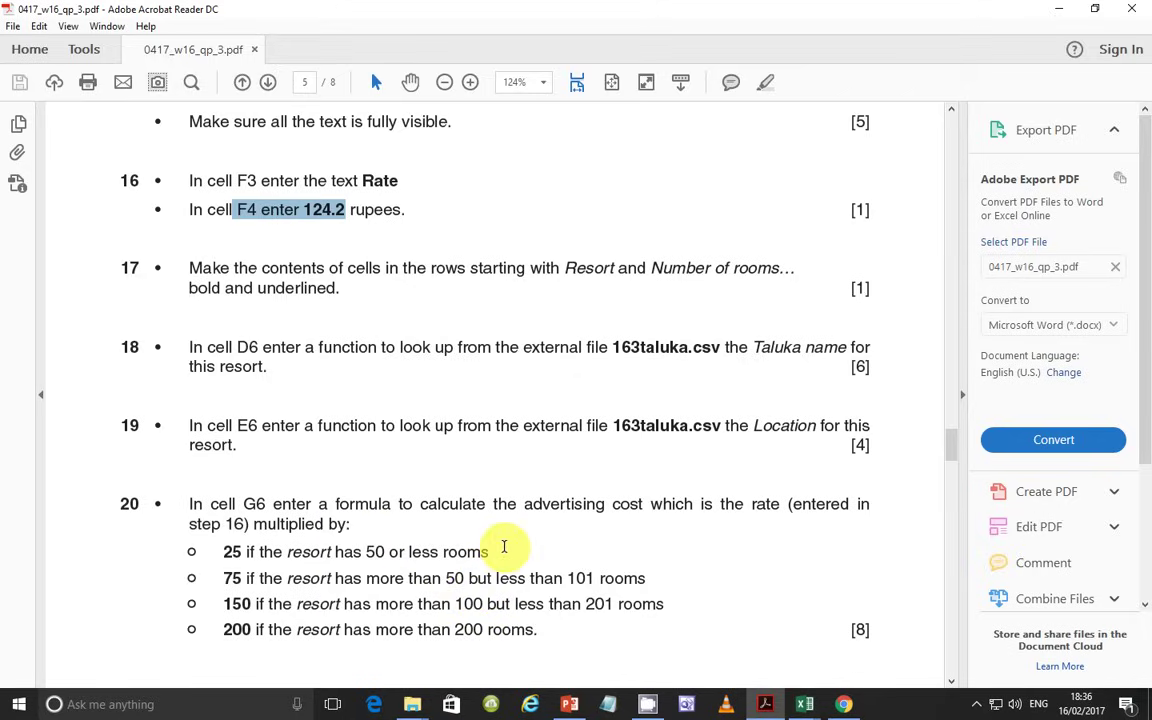
left_click(225, 550)
left_click_drag(226, 550, 492, 557)
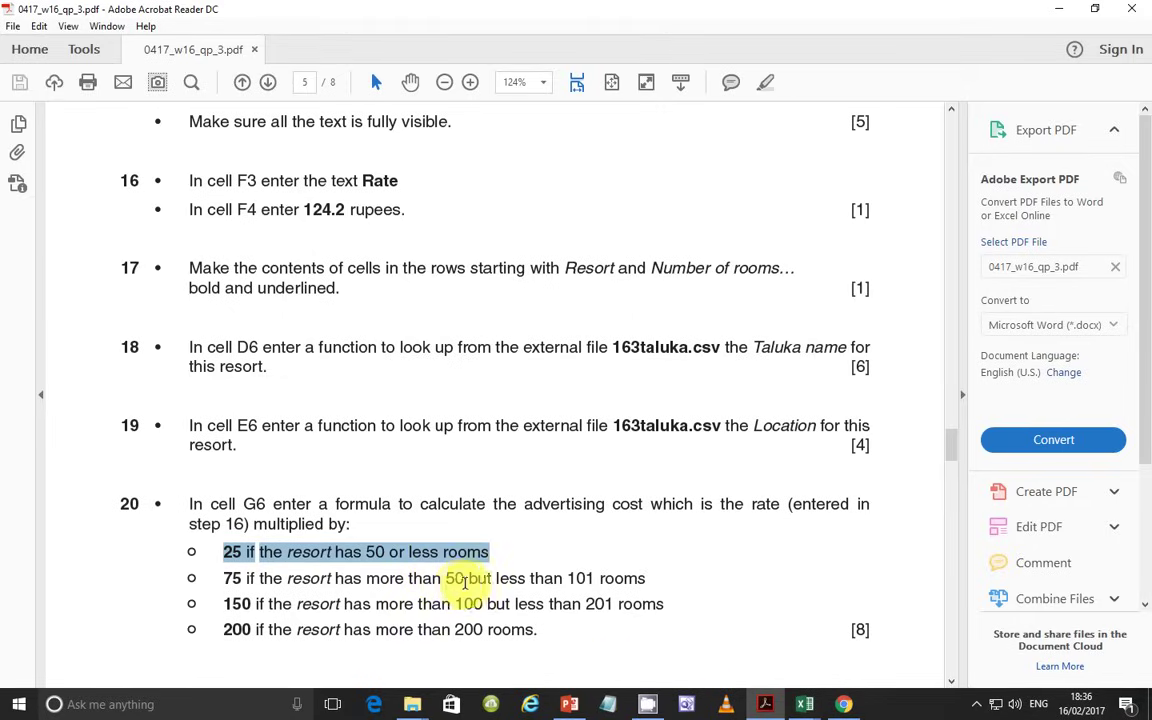
left_click_drag(568, 578, 602, 585)
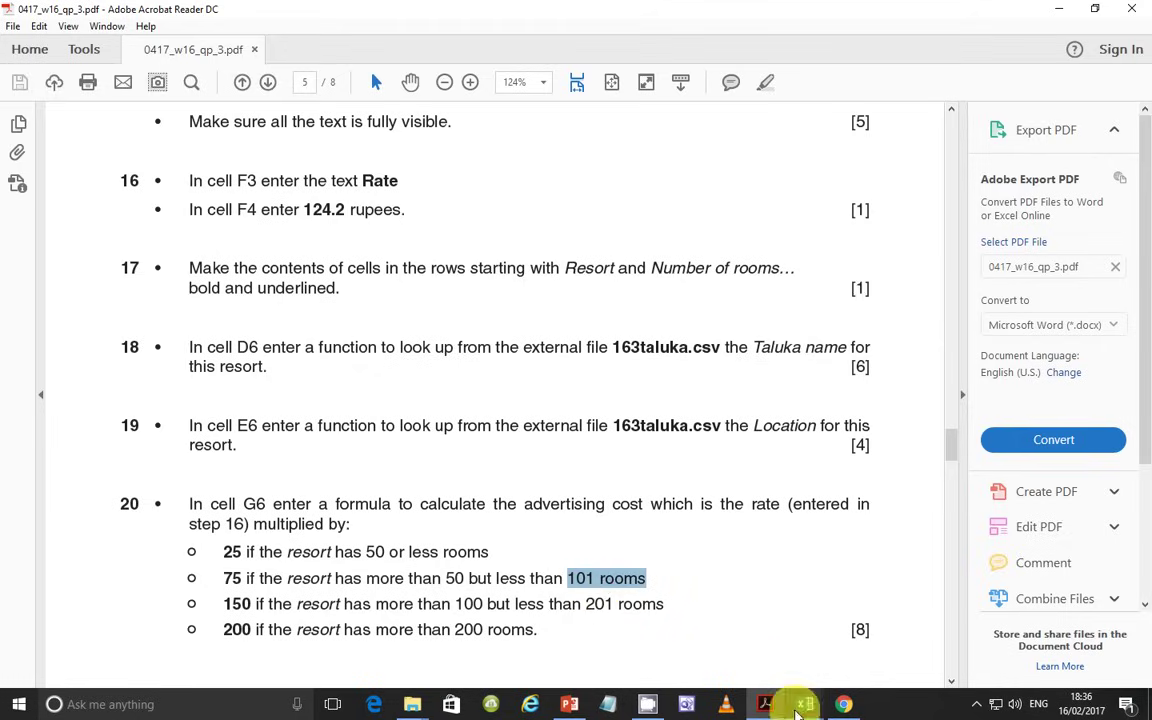
mouse_move(800, 700)
left_click(745, 660)
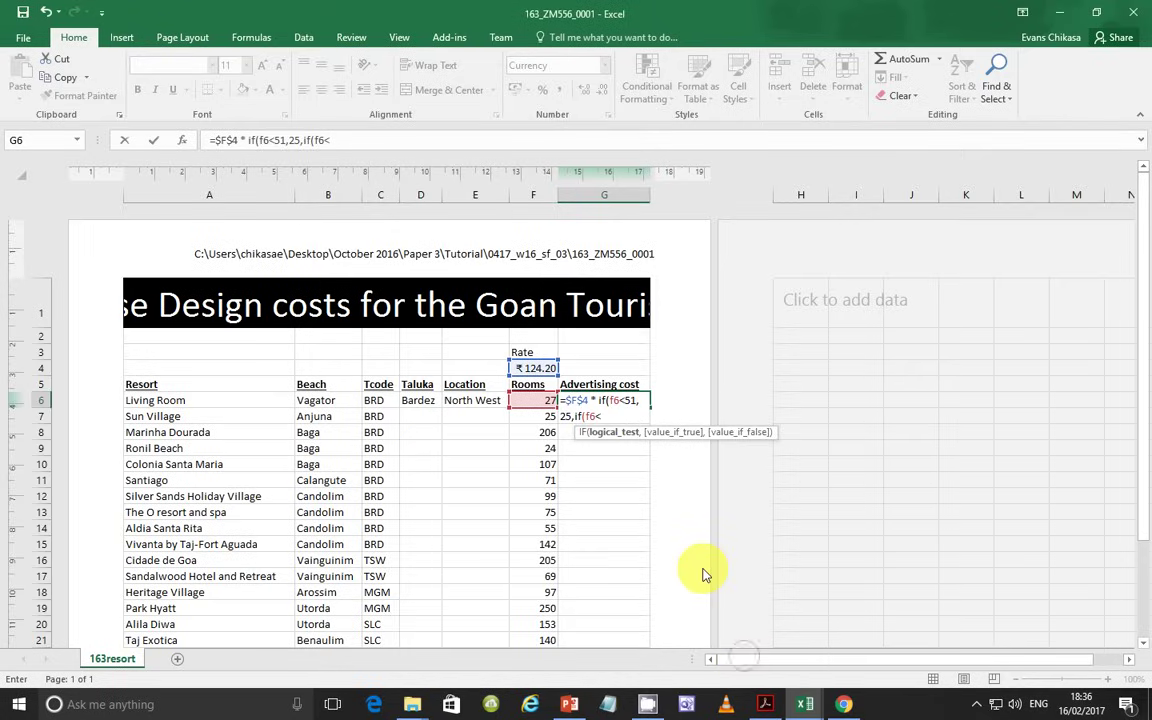
type("0")
type("1,75")
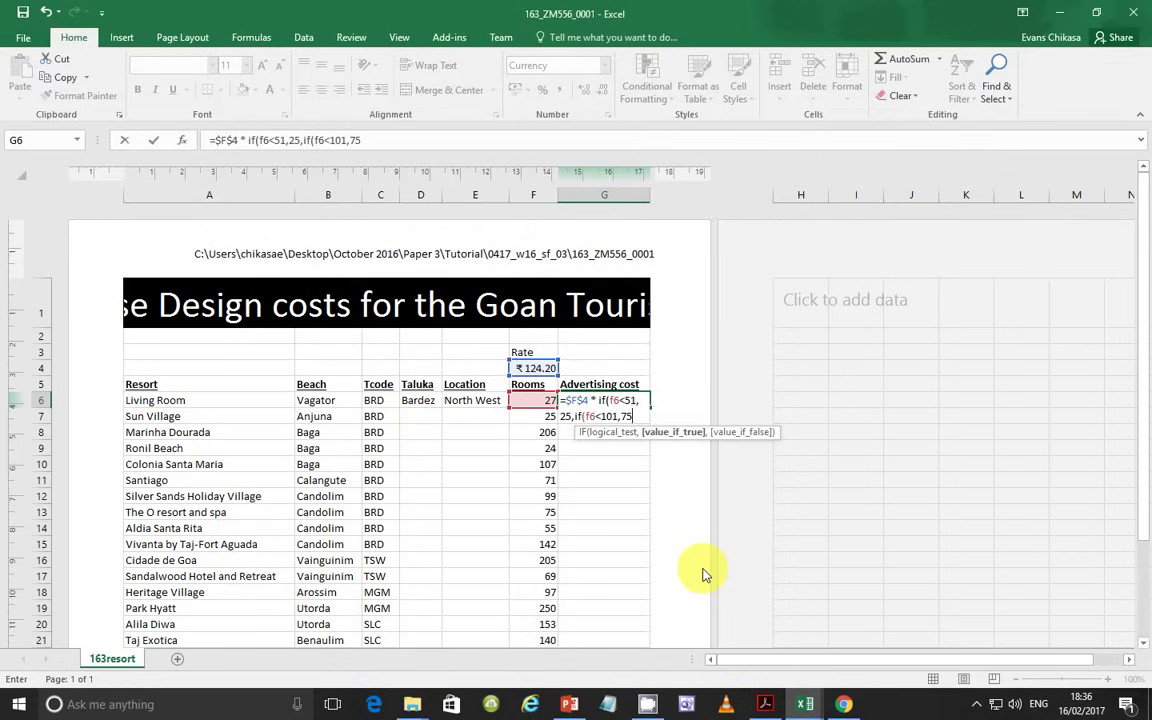
type(",")
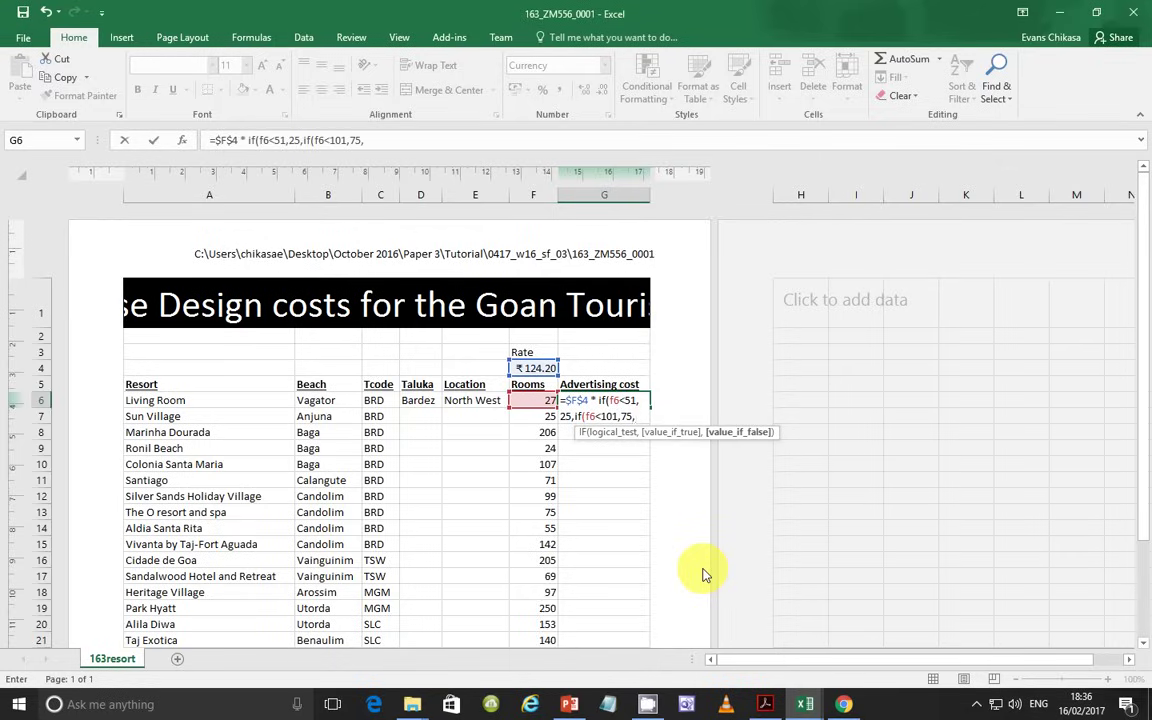
Nest a third IF testing f6<201 with true value 150 in G6's formula, checking question 20 in Acrobat Reader along the way
type("if")
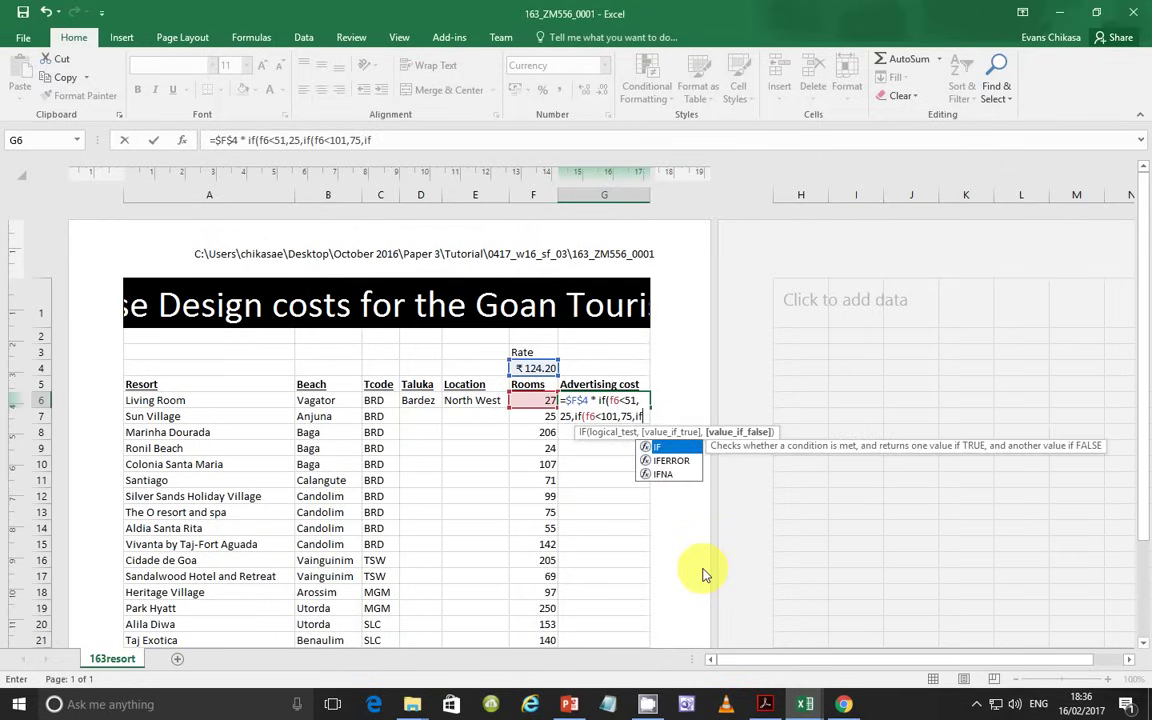
type("(")
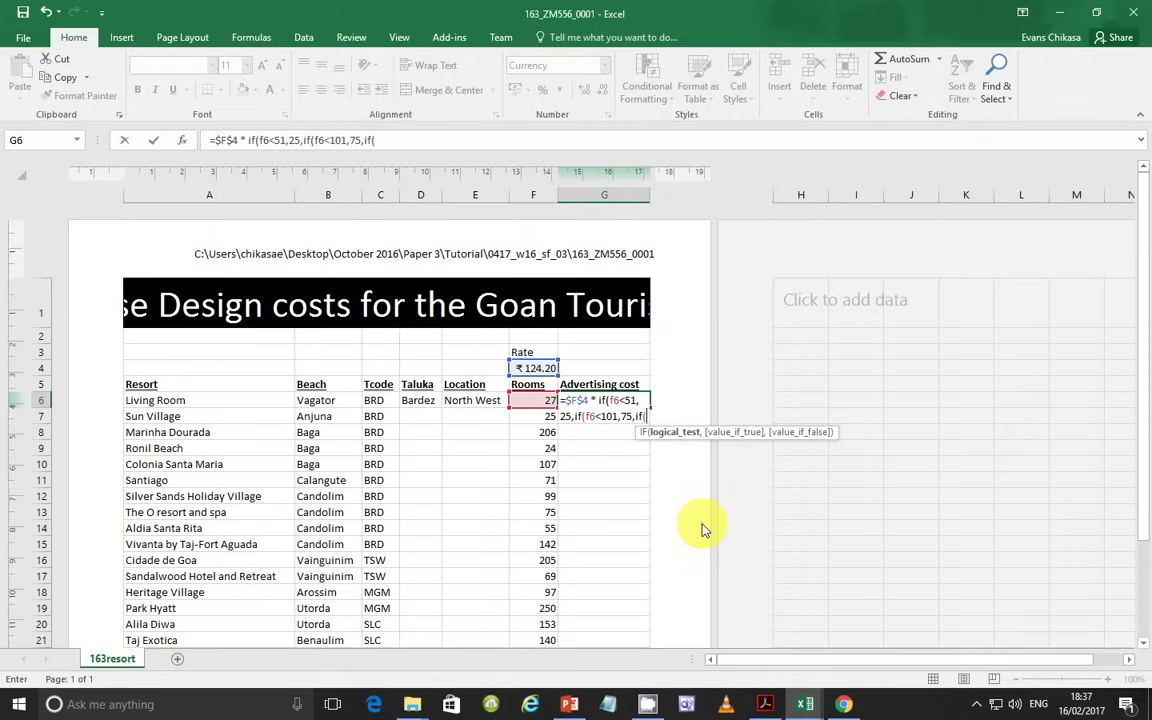
left_click(765, 703)
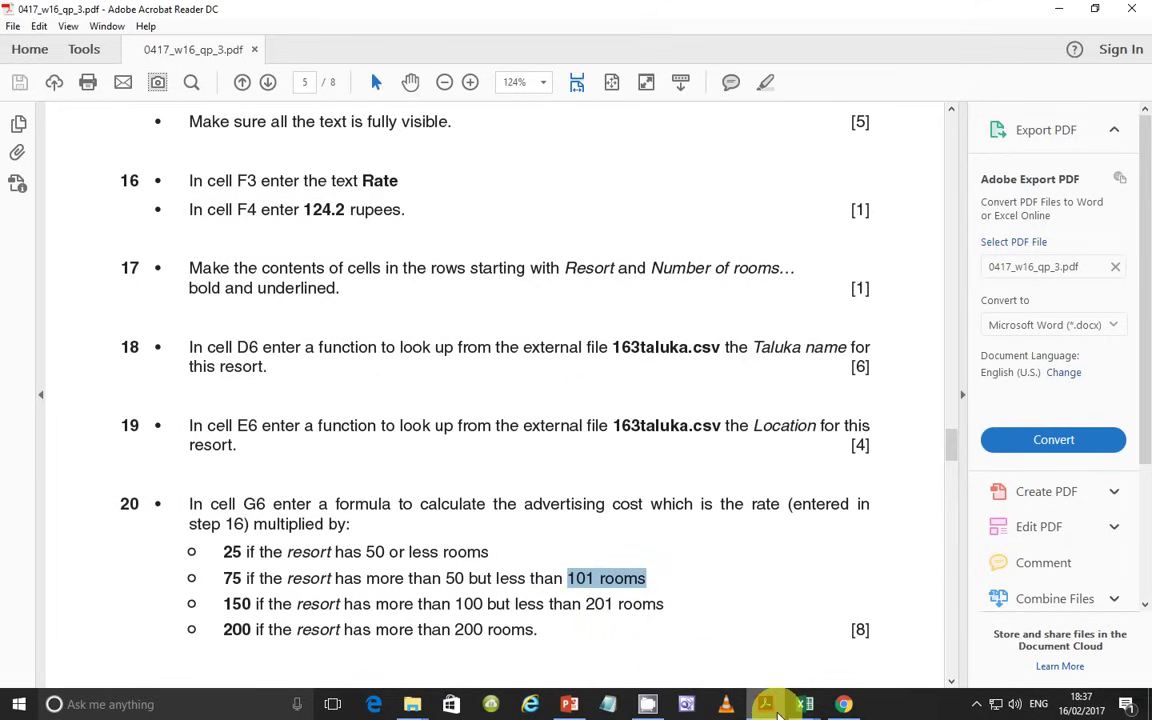
mouse_move(805, 702)
left_click(738, 645)
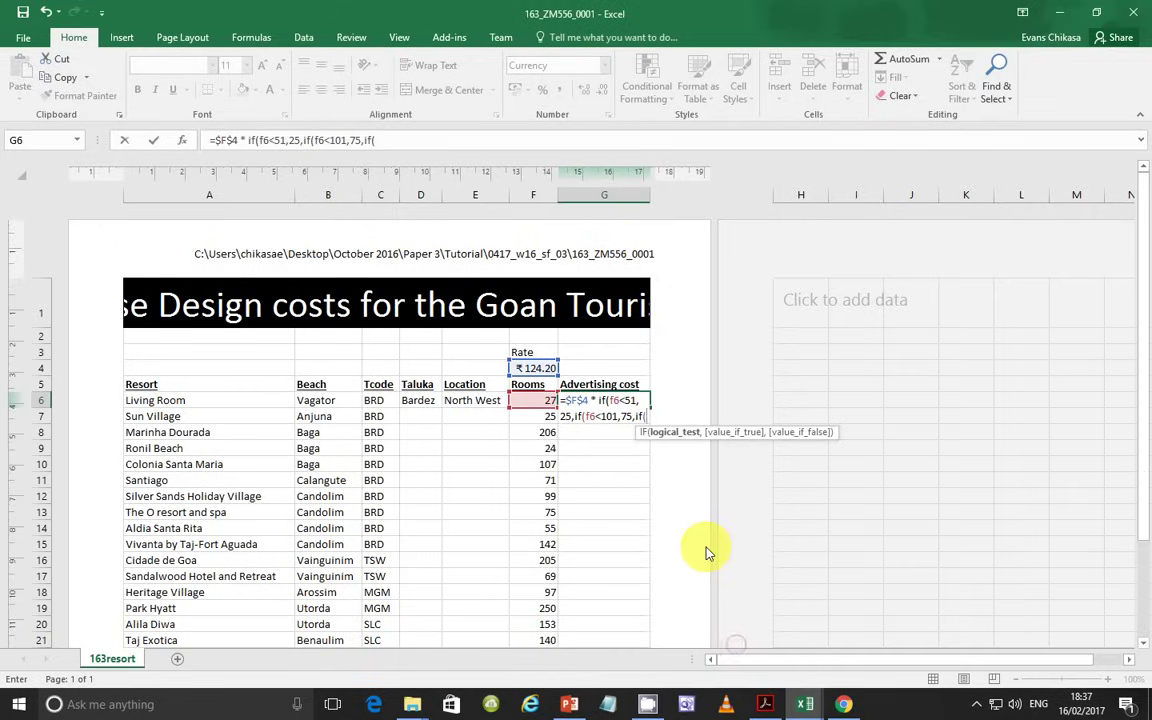
type("f6<2")
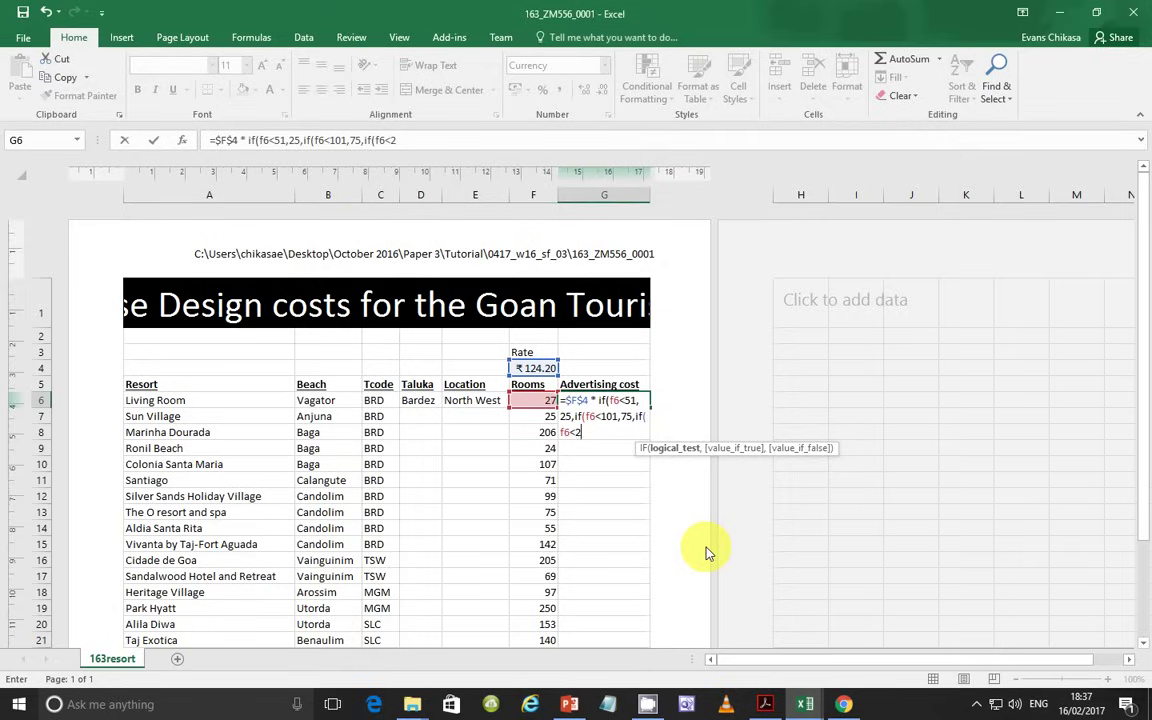
type("01,")
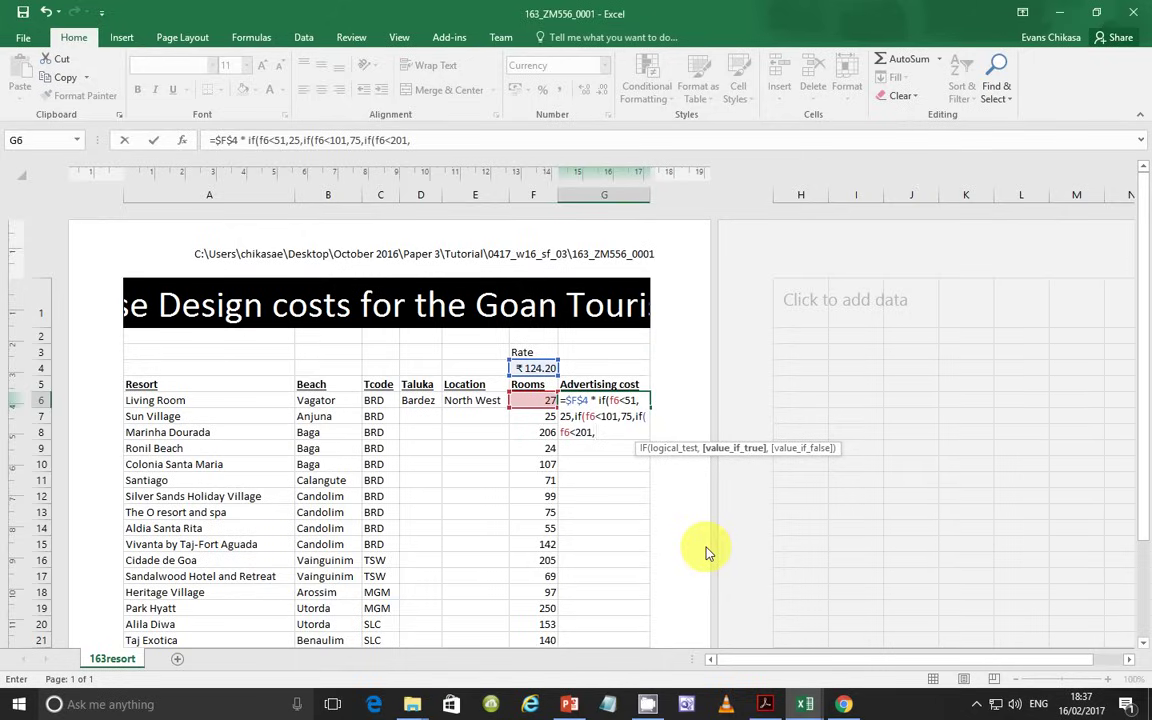
type("150,")
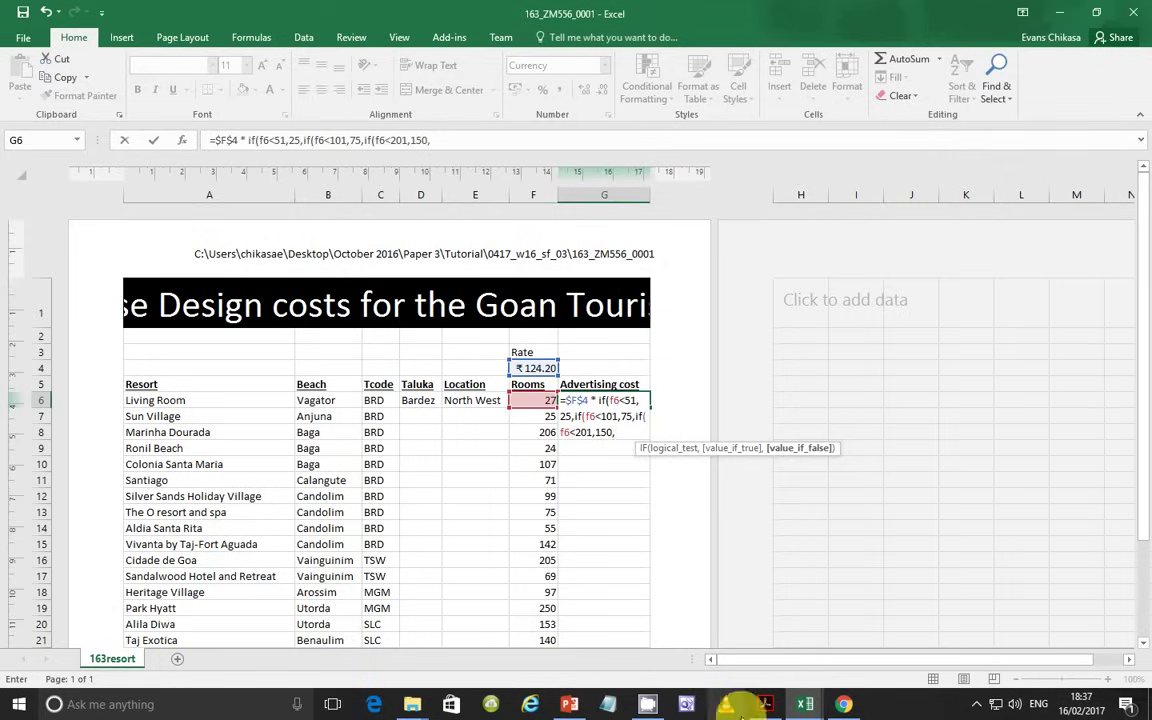
Review question 20's room conditions in Acrobat Reader, and back in Excel complete G6's nested IF formula with 200 as the final false value
left_click(765, 704)
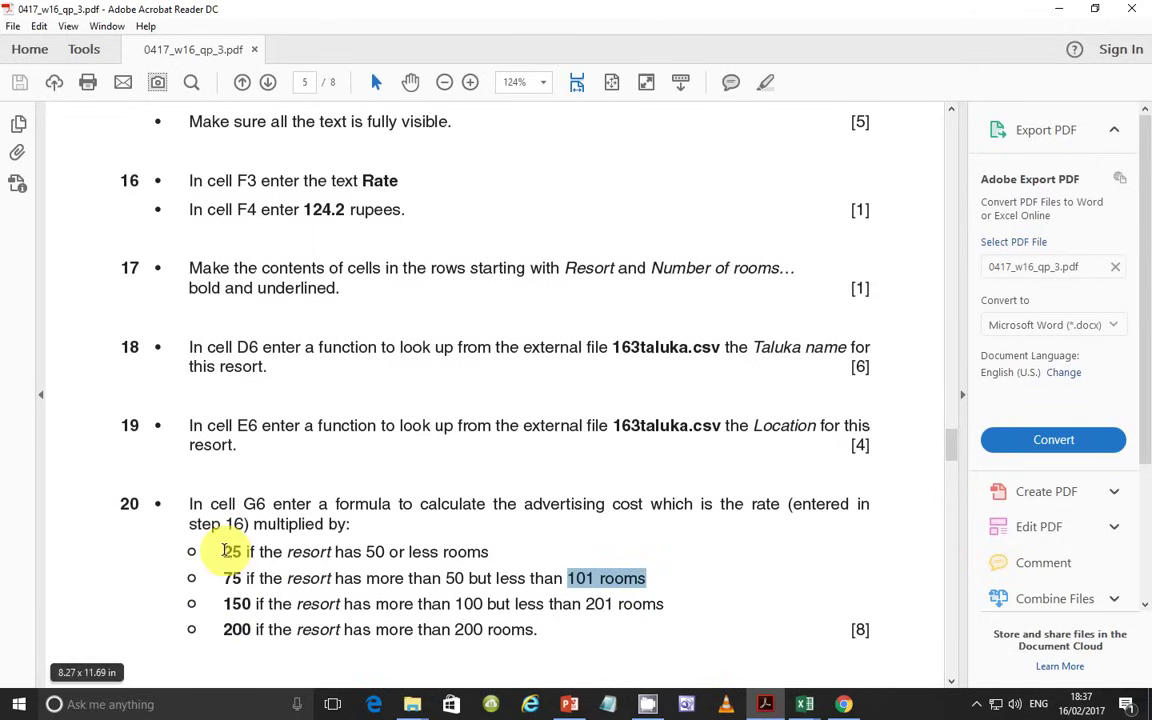
left_click_drag(224, 551, 672, 615)
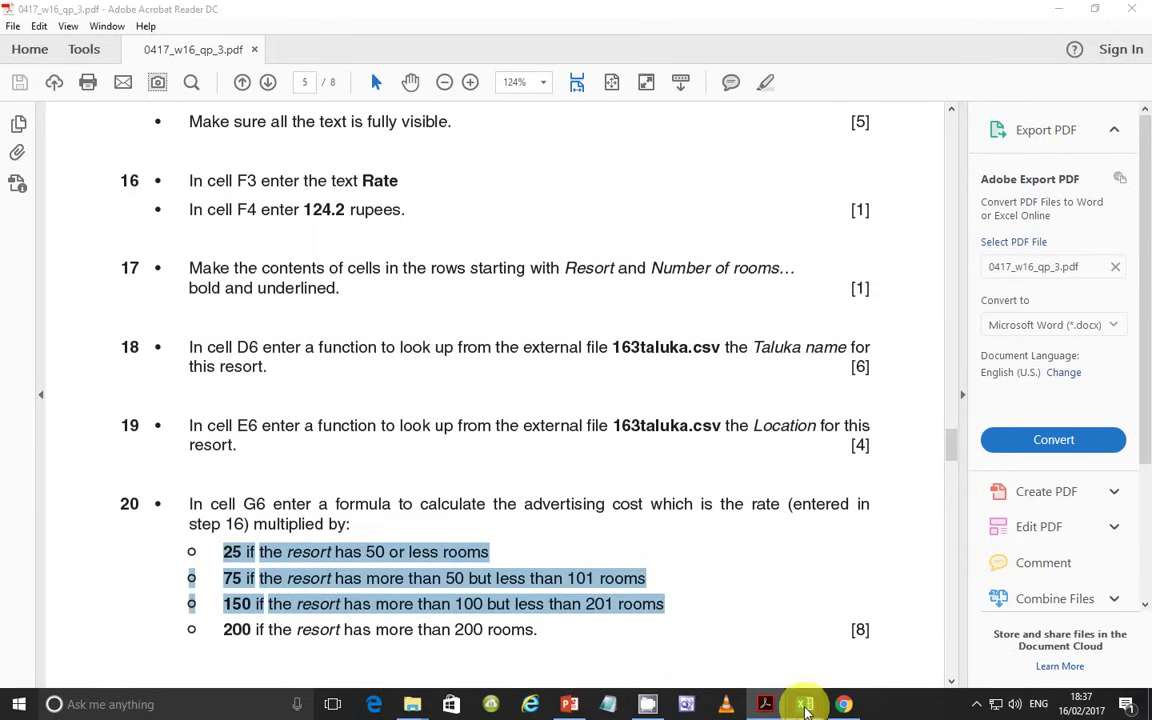
mouse_move(805, 702)
left_click(762, 642)
type("200")
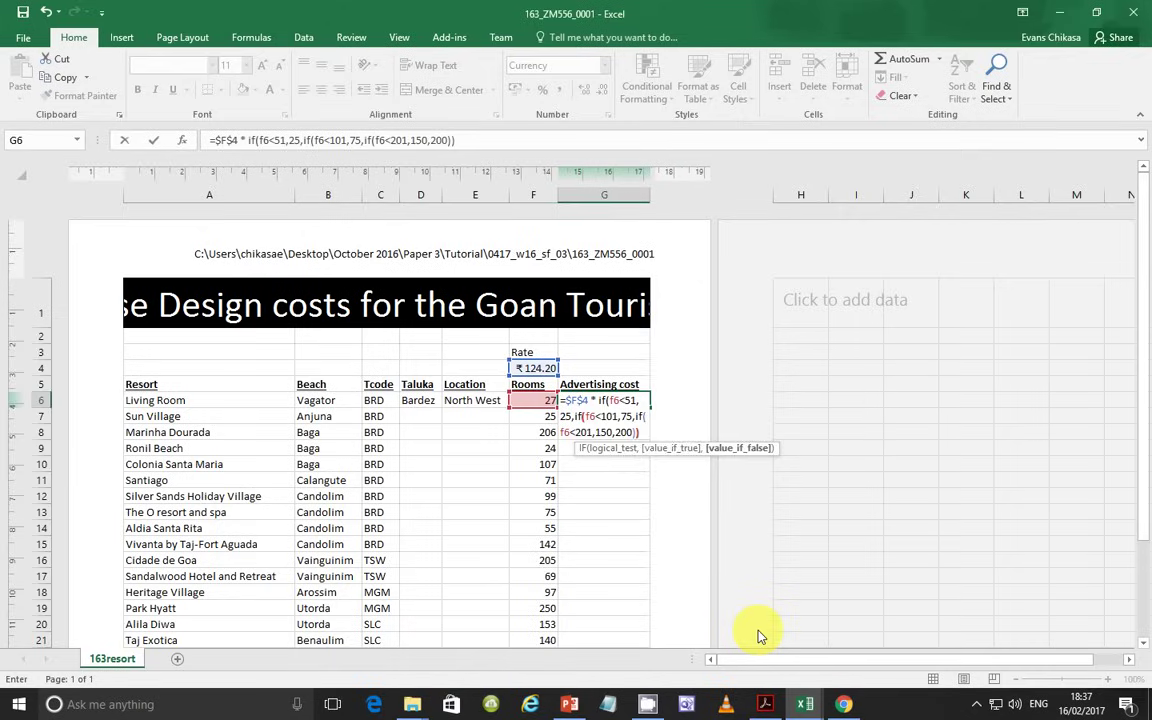
key("Return")
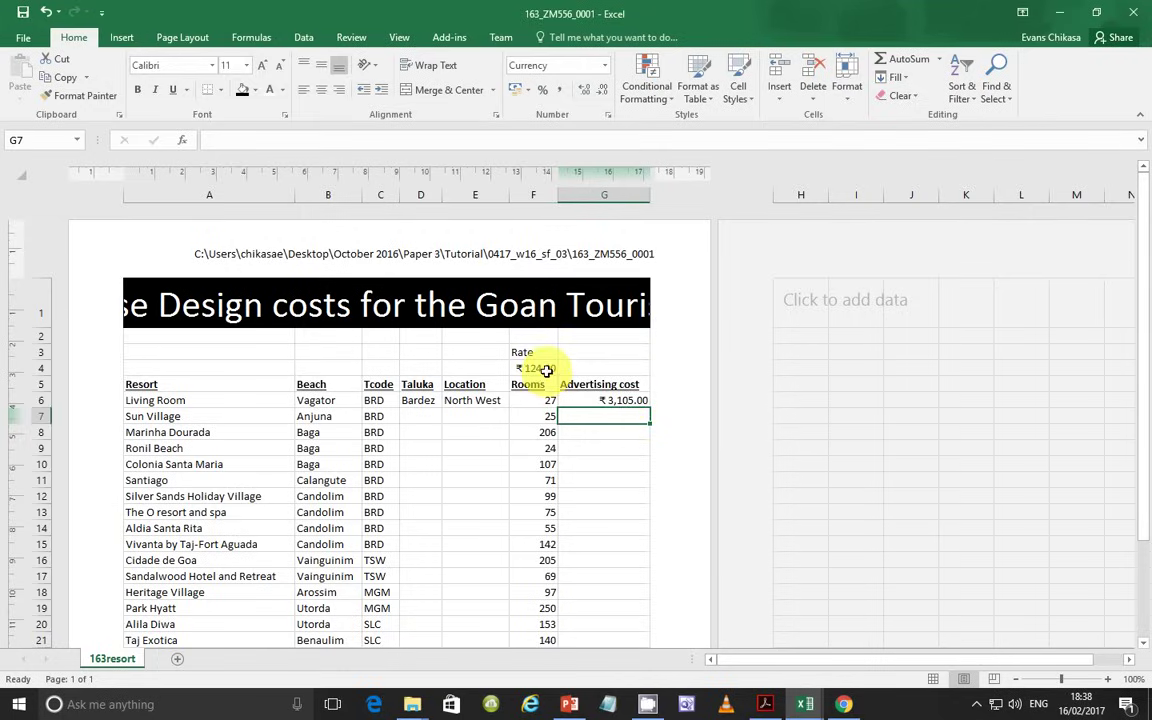
left_click_drag(547, 370, 544, 369)
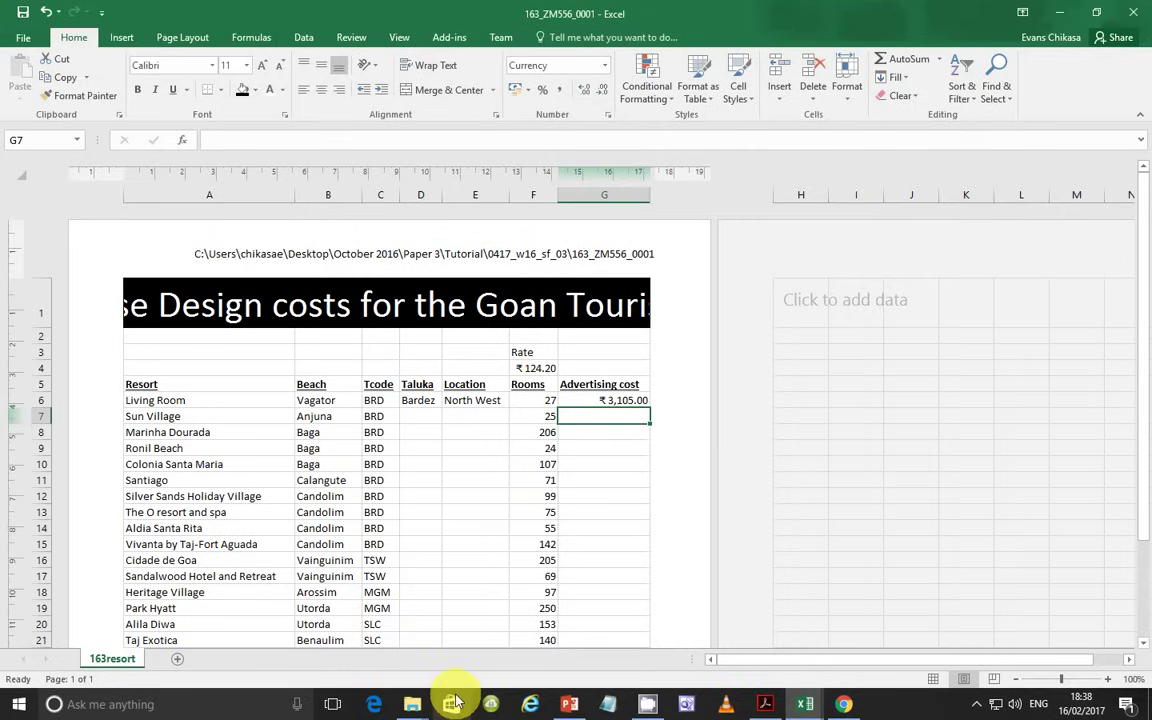
Look up question 21's target cell in Acrobat Reader, and back in the resort workbook in Excel start a formula in B27
left_click(766, 704)
scroll(456, 555, "down", 3)
scroll(456, 555, "down", 4)
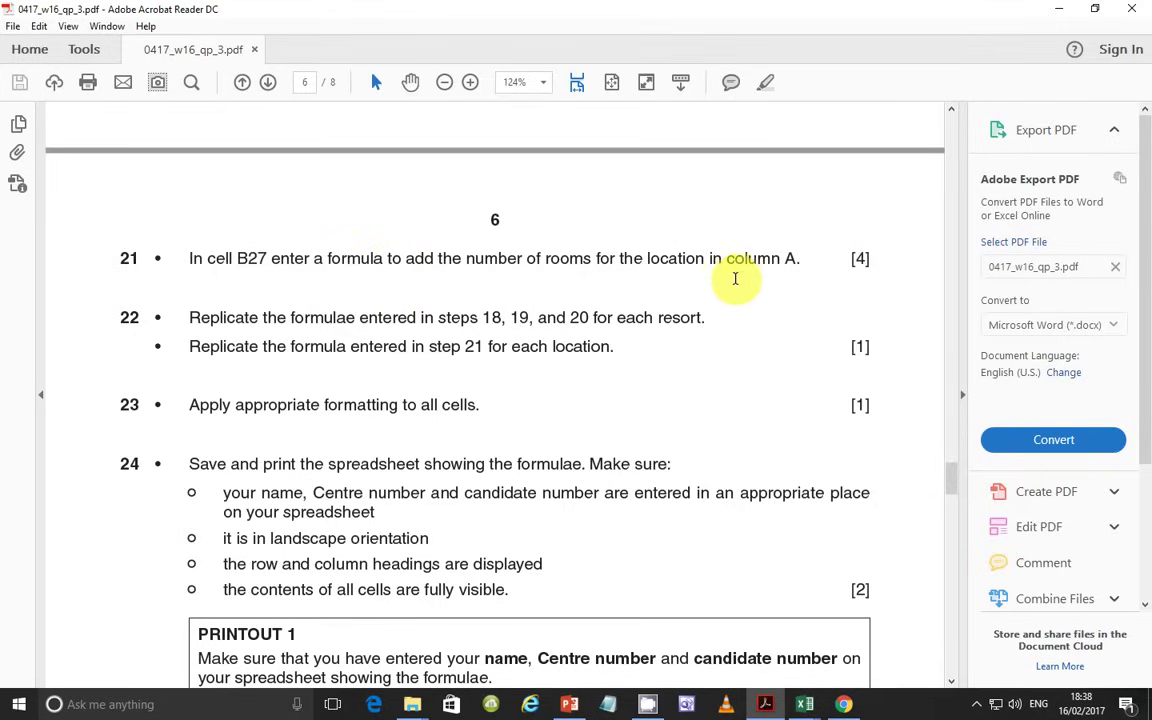
double_click(249, 261)
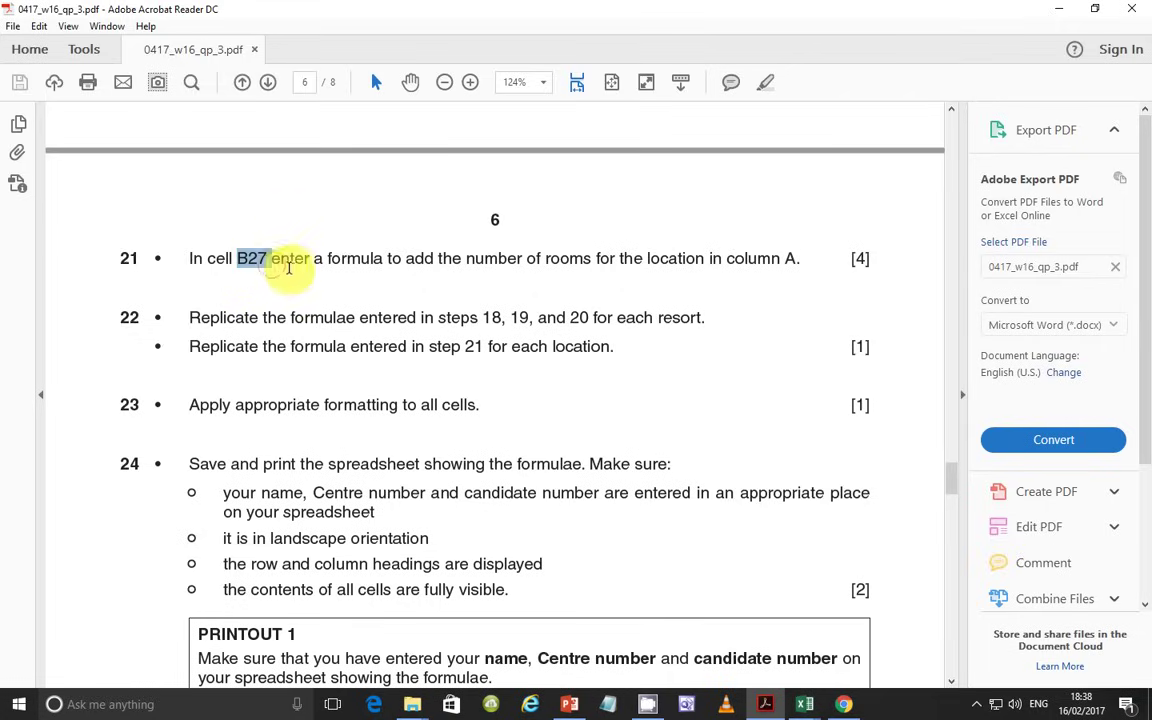
left_click(806, 705)
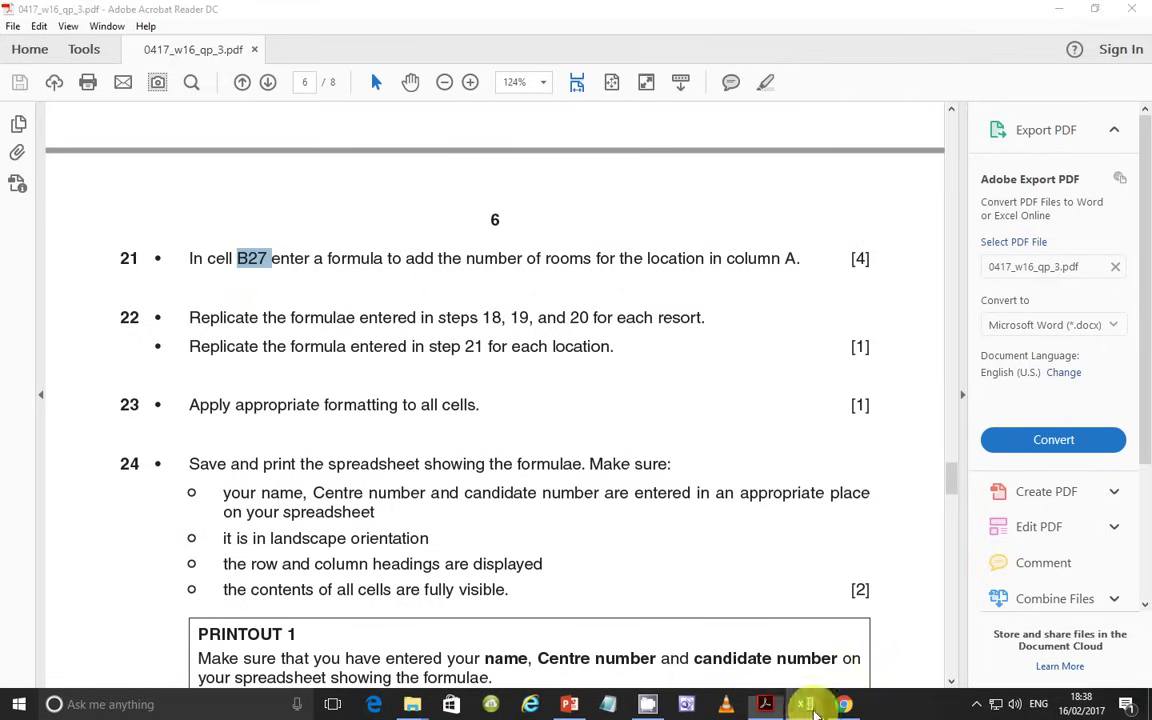
left_click(751, 672)
scroll(358, 472, "down", 7)
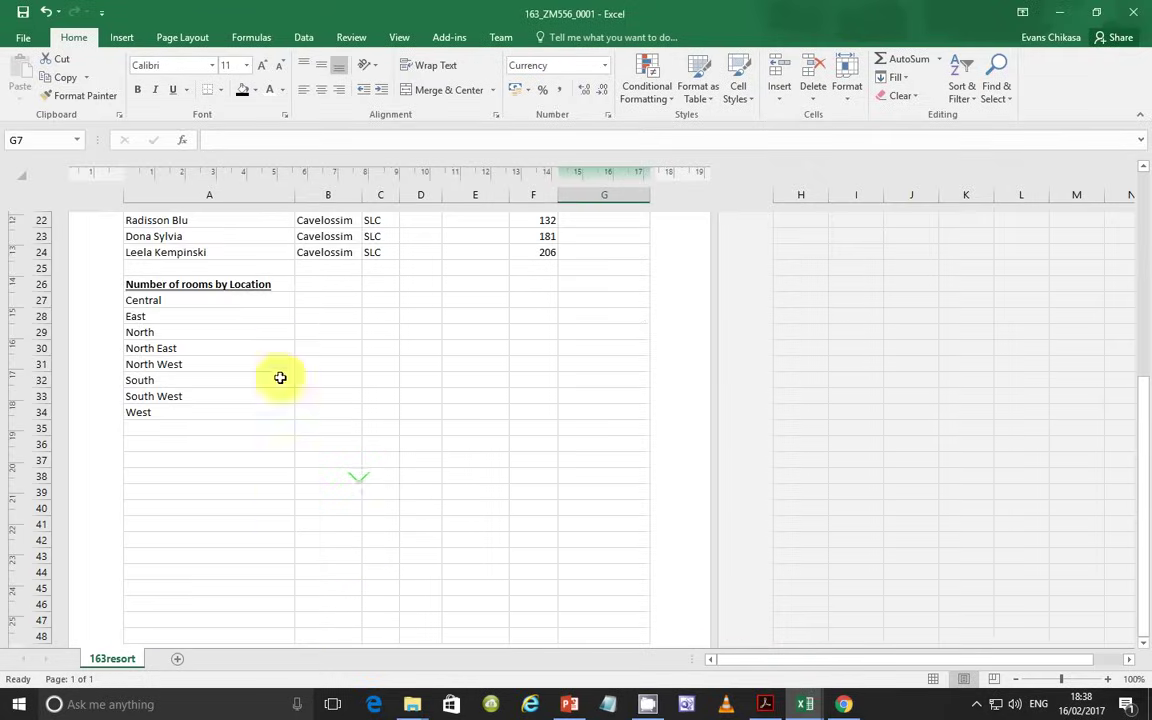
left_click(318, 299)
type("=")
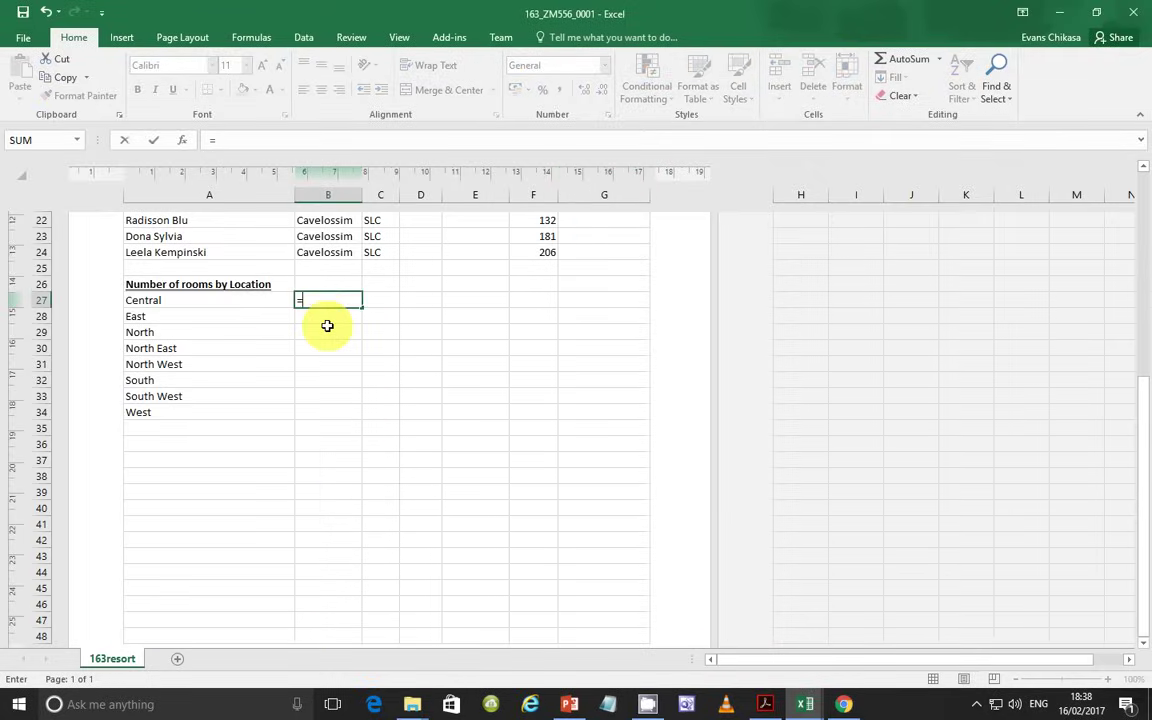
Reread question 21's wording in Acrobat Reader, and back in Excel add the SUMIF function to B27's formula
left_click(765, 704)
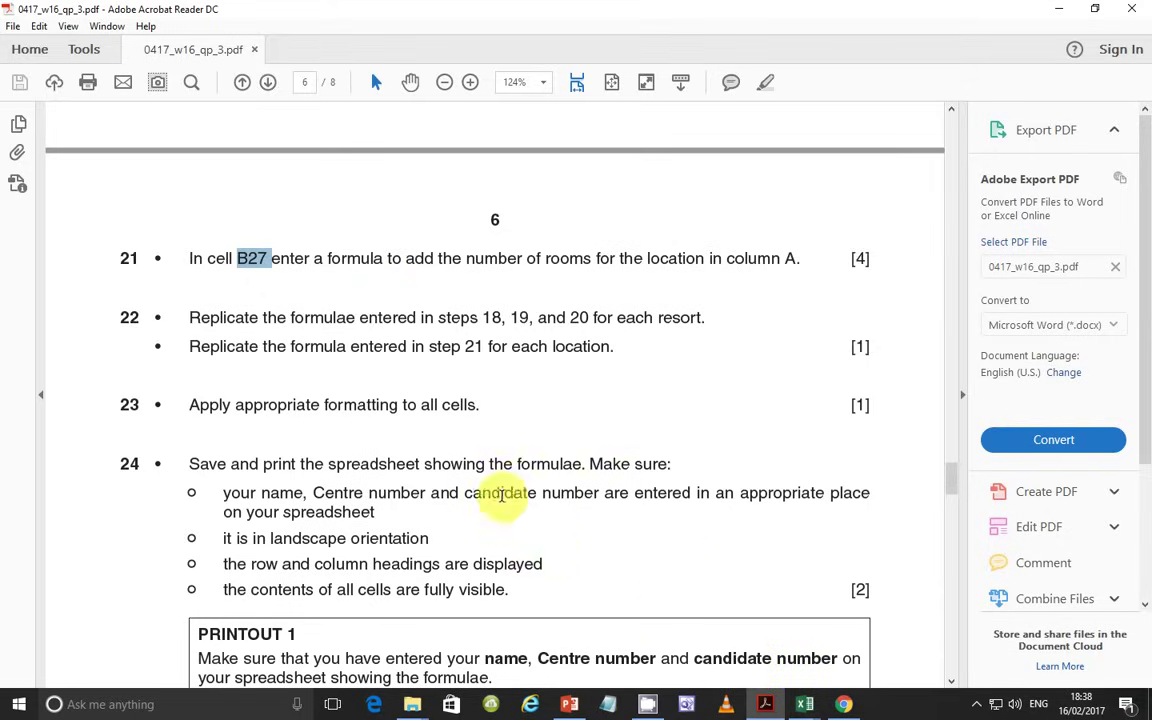
left_click_drag(405, 258, 577, 259)
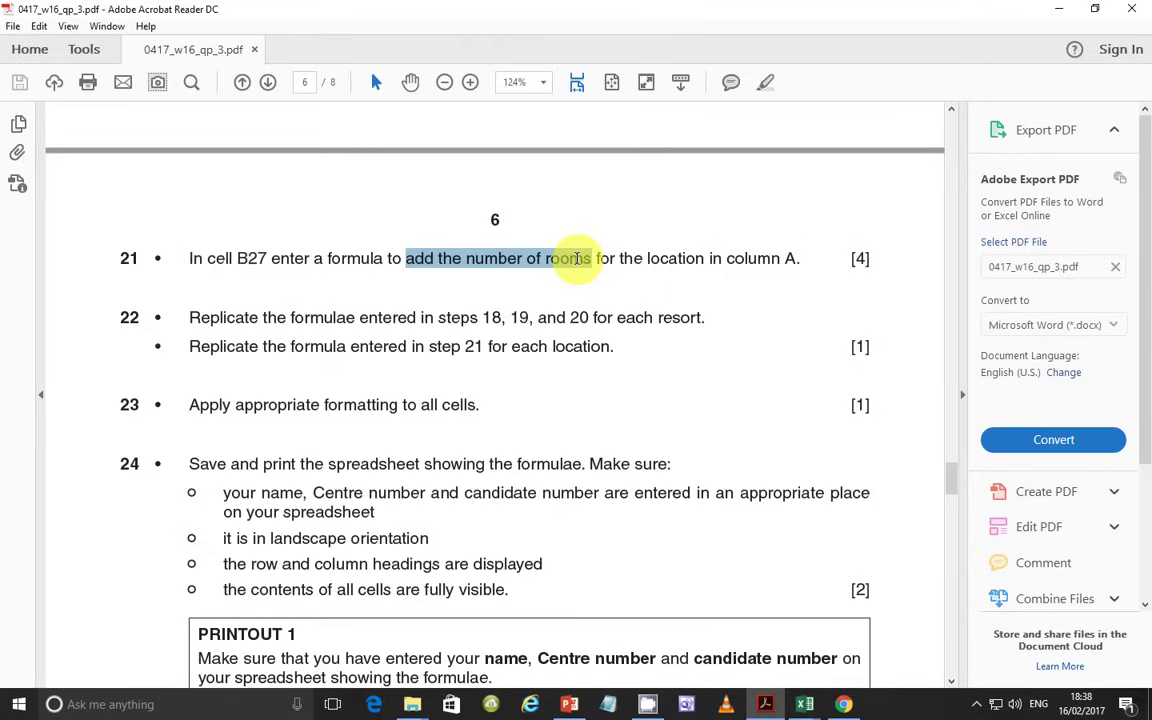
left_click(538, 280)
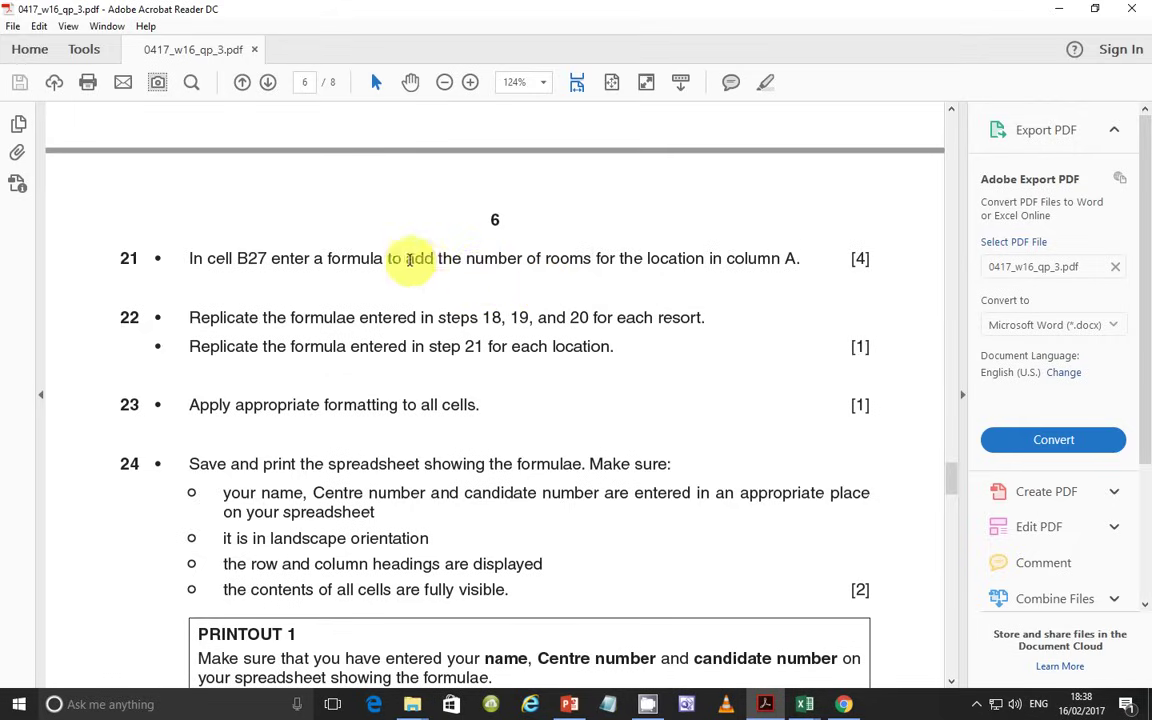
left_click_drag(406, 258, 797, 259)
mouse_move(808, 706)
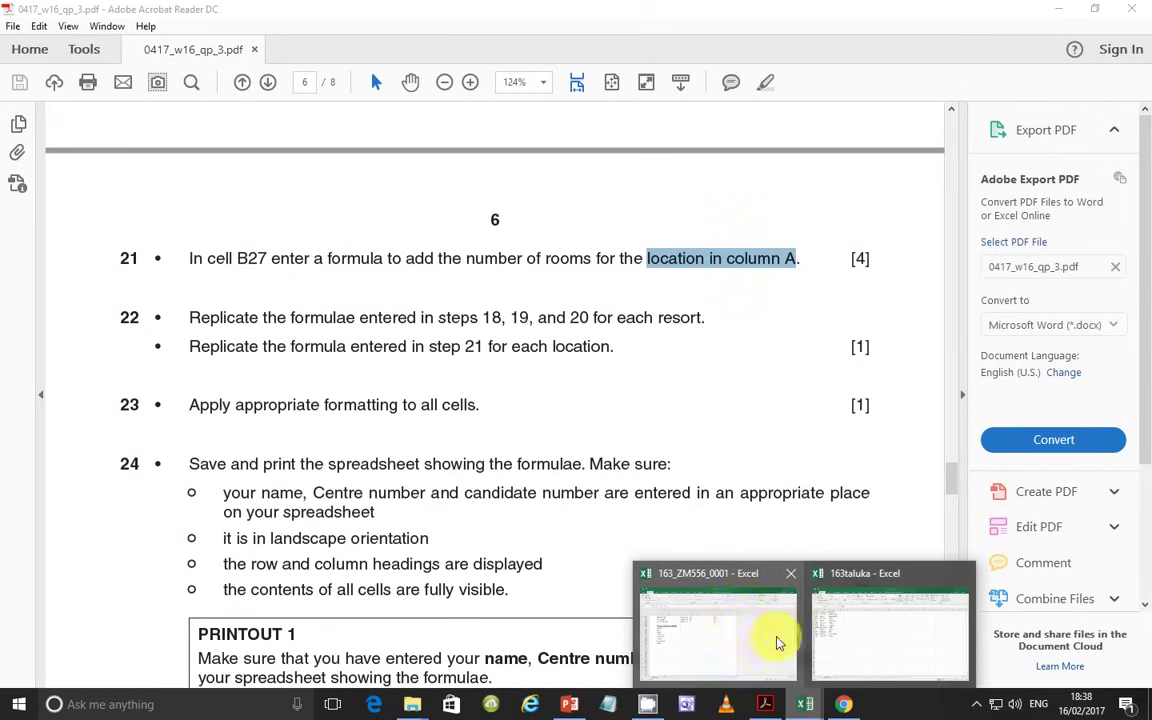
left_click(738, 625)
scroll(460, 340, "up", 5)
scroll(469, 310, "up", 4)
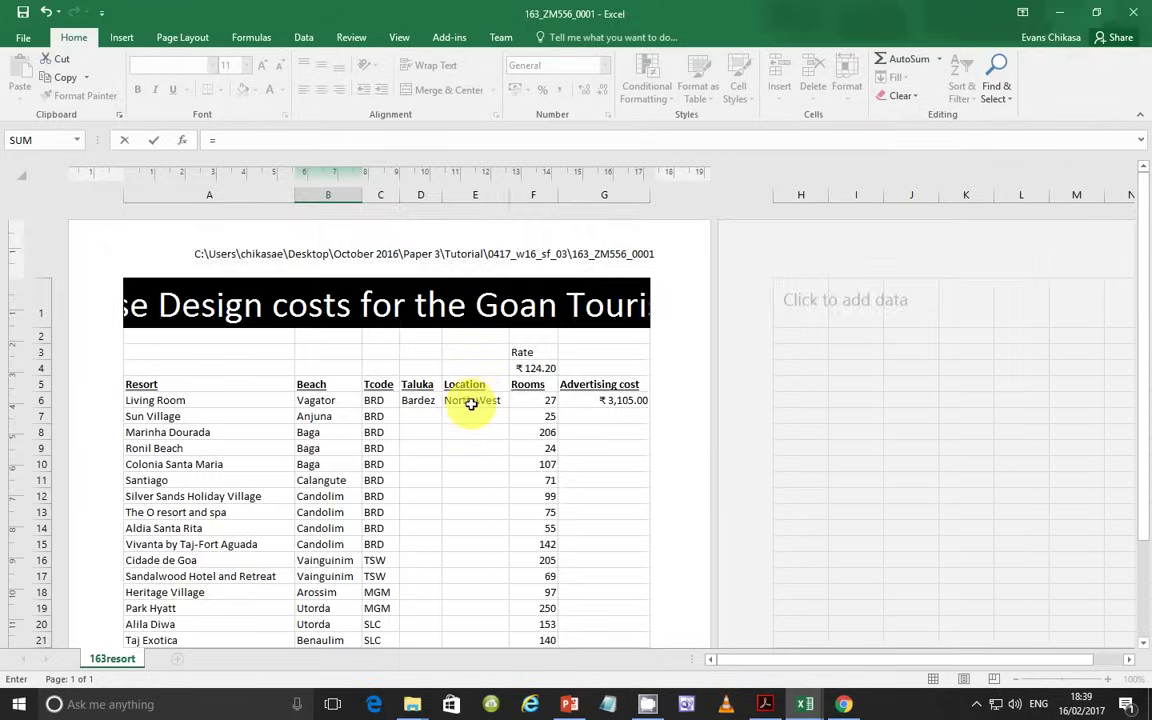
scroll(470, 404, "down", 5)
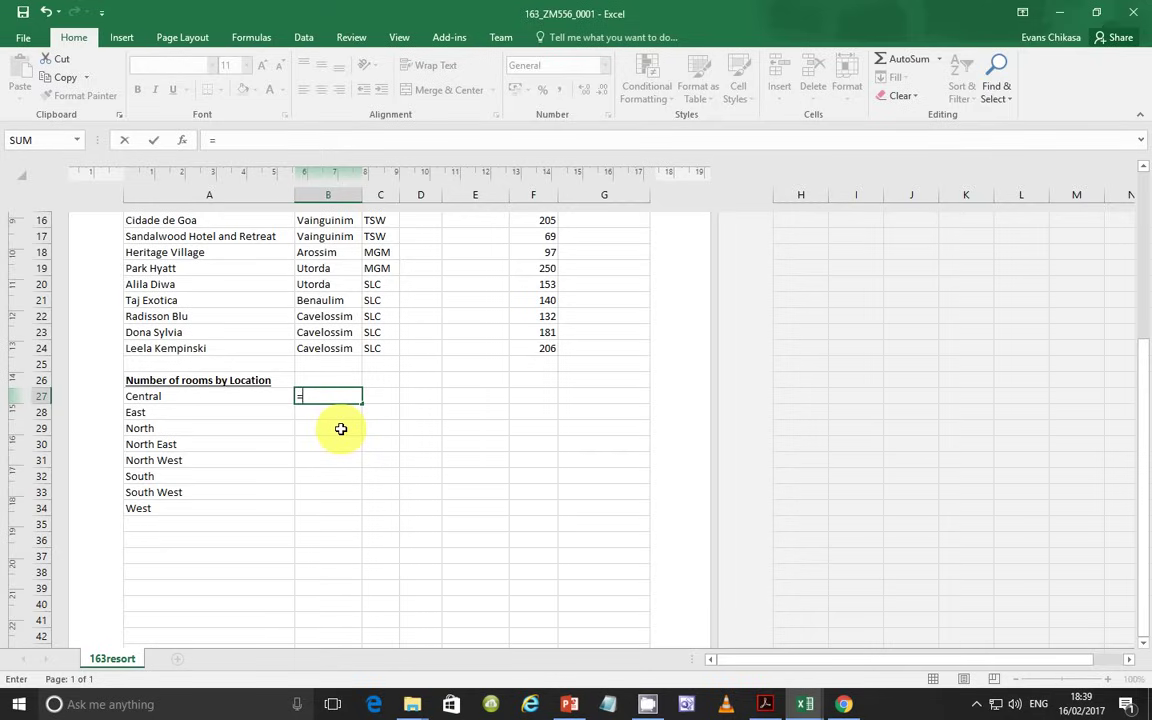
type("sumif")
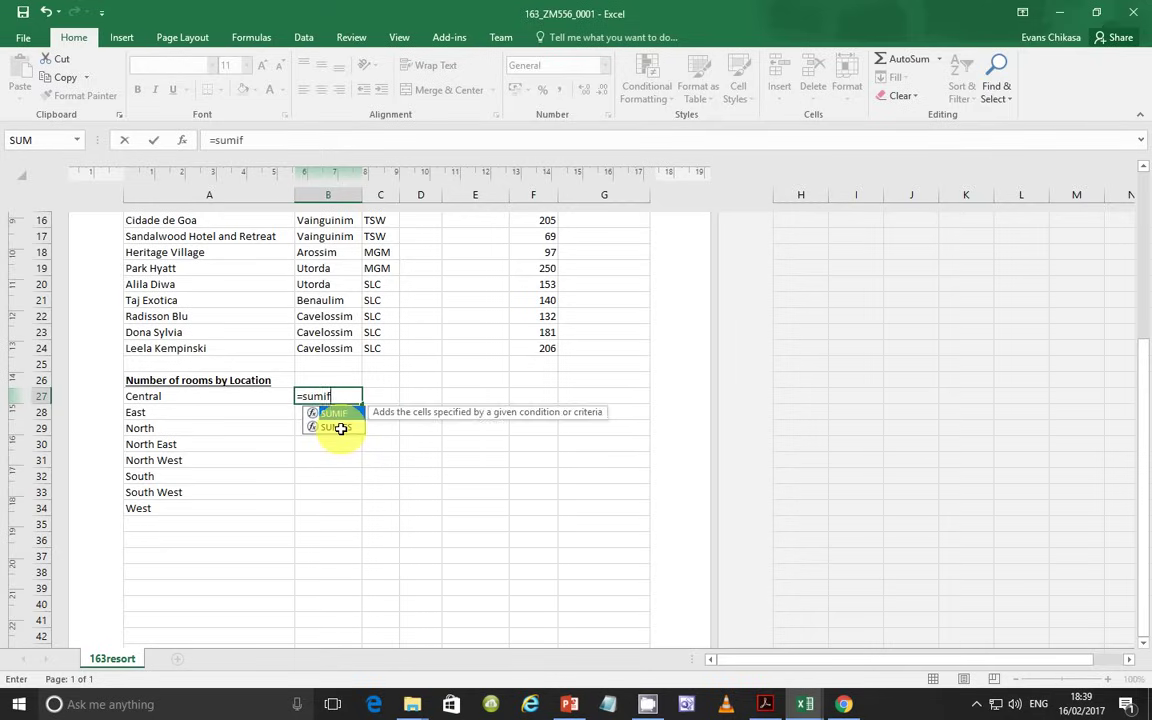
type("(")
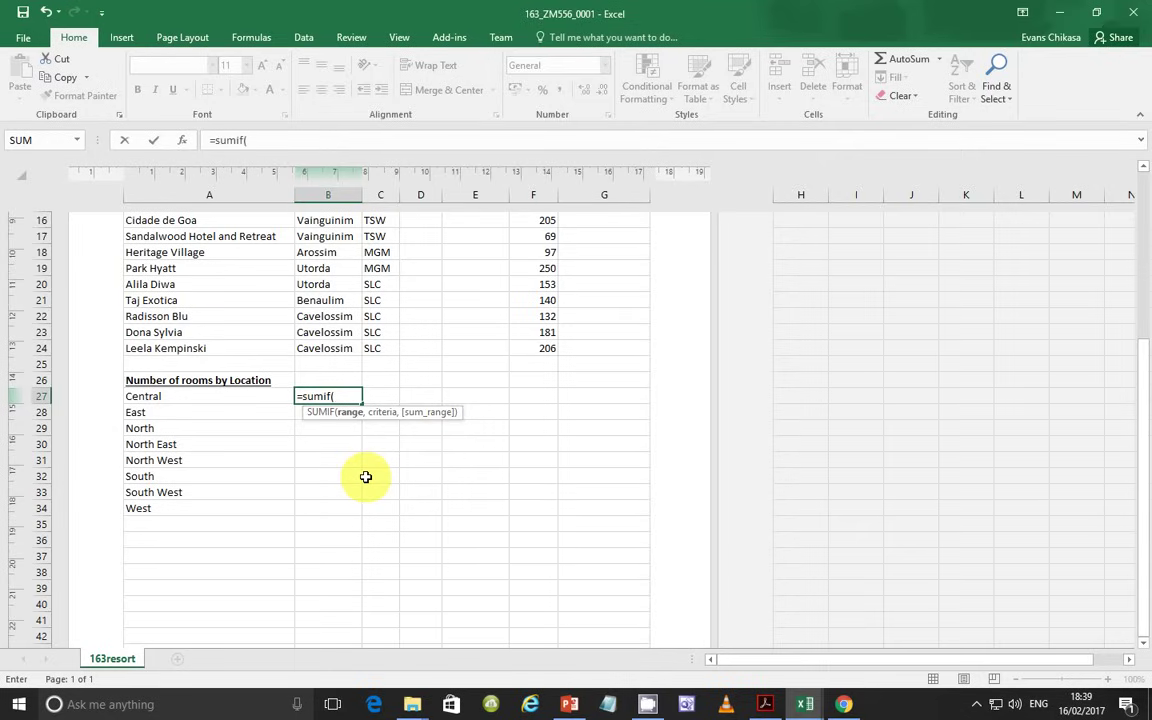
Set the SUMIF range in B27 to the Location cells as the absolute reference $E$6:$E$24
scroll(481, 309, "up", 5)
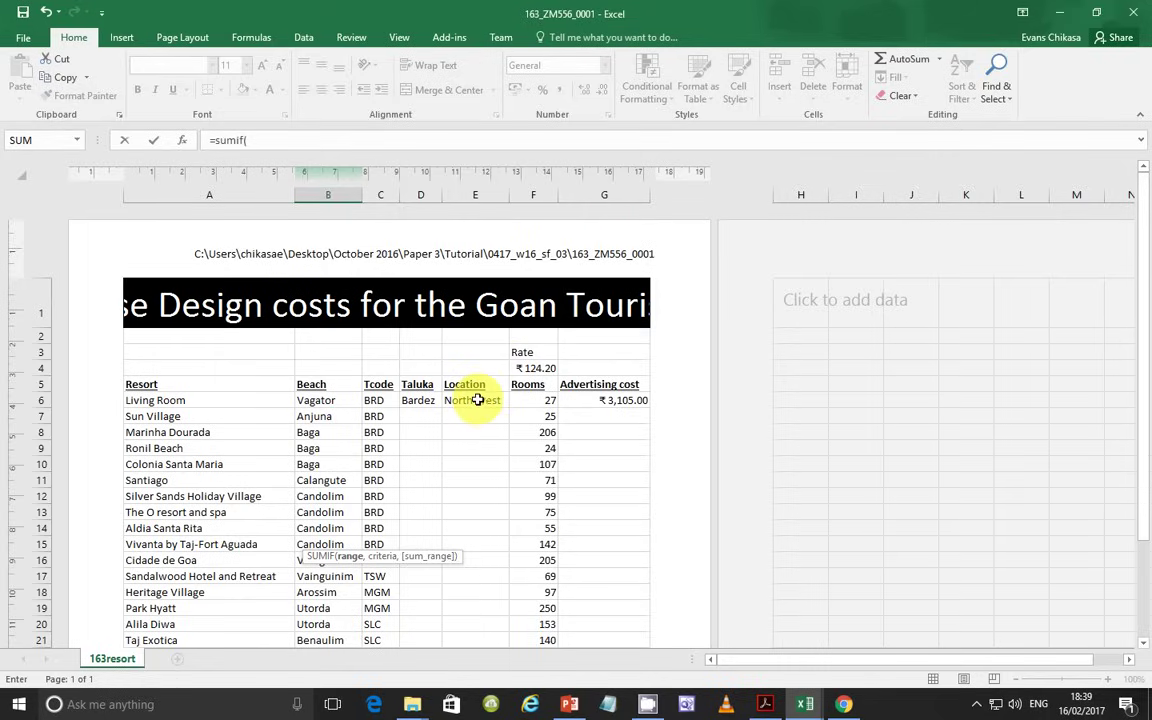
left_click(477, 399)
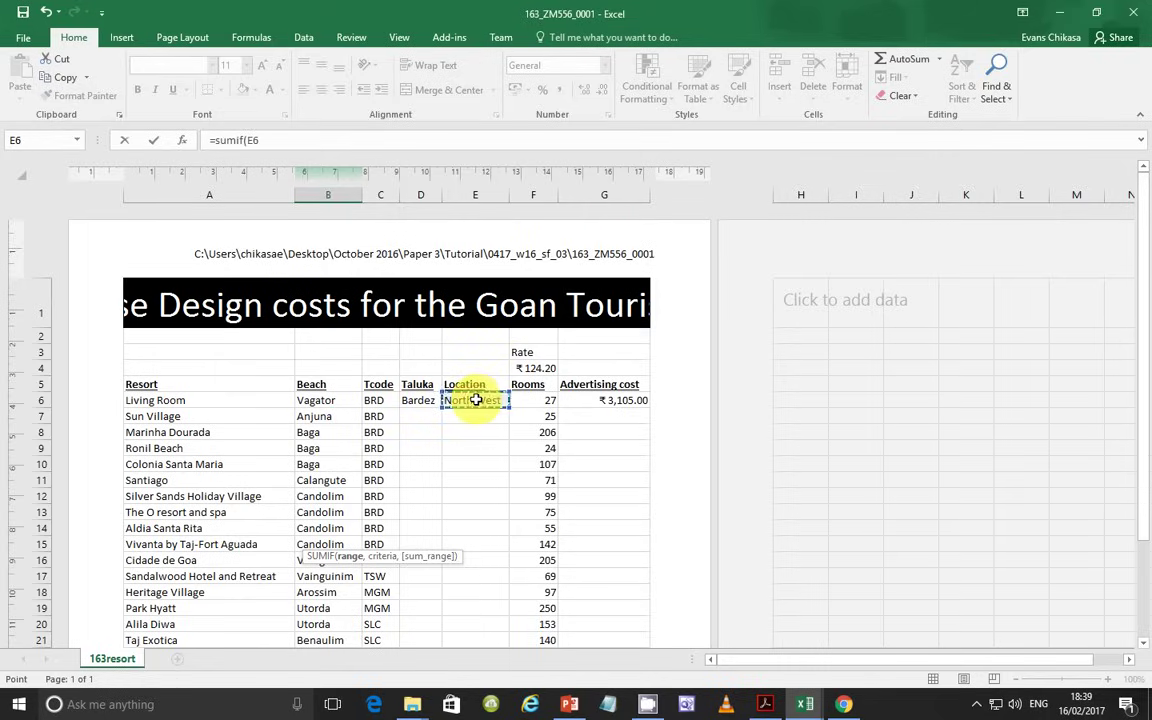
scroll(477, 399, "down", 3)
scroll(480, 415, "down", 1)
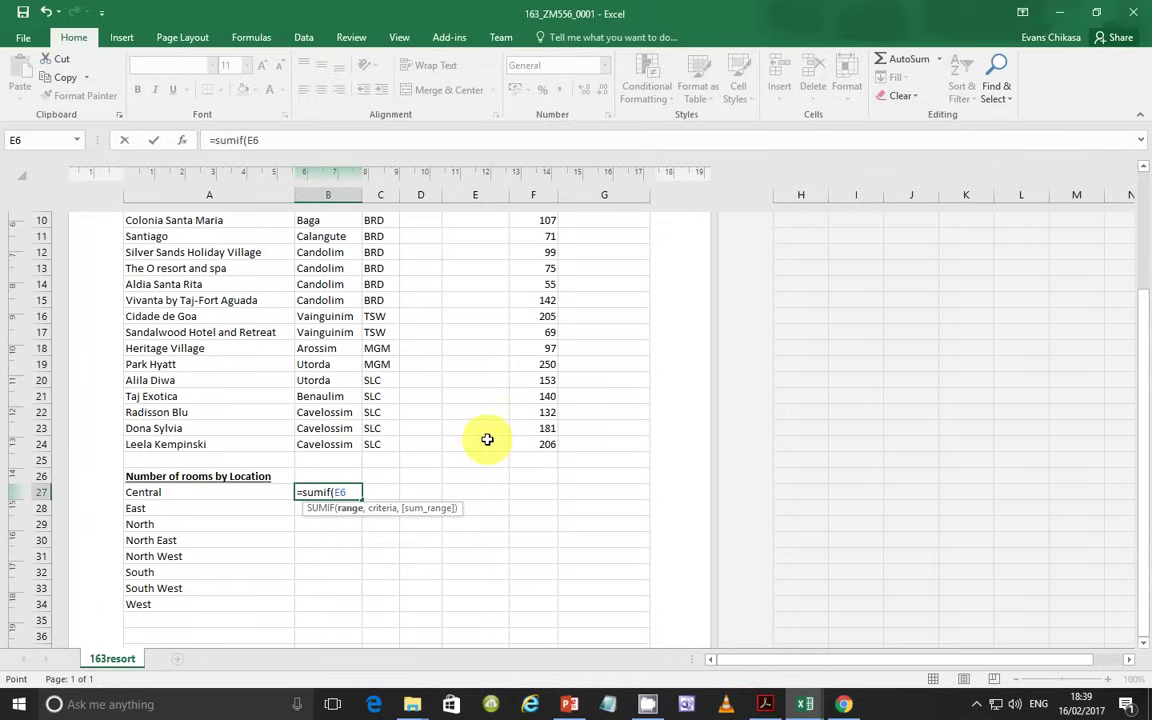
left_click_drag(486, 445, 486, 445)
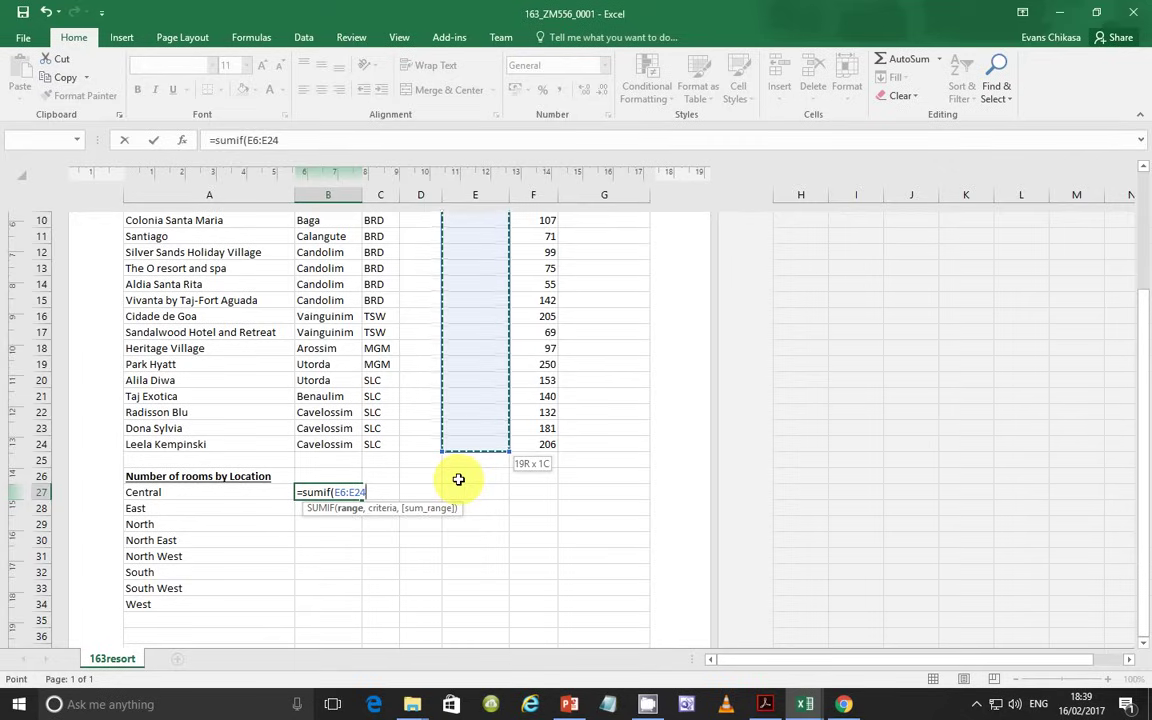
key("F4")
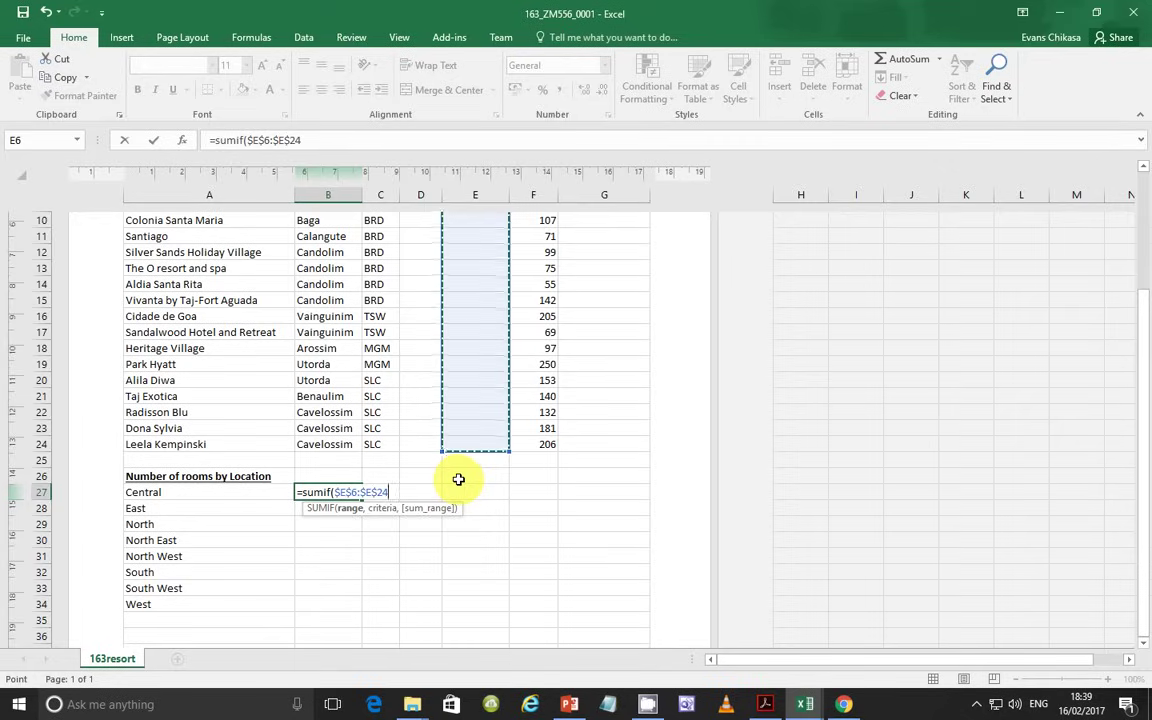
Cycle the SUMIF range E6:E24 in B27 through its reference types and return it to the absolute form
key("F4")
key("F4")
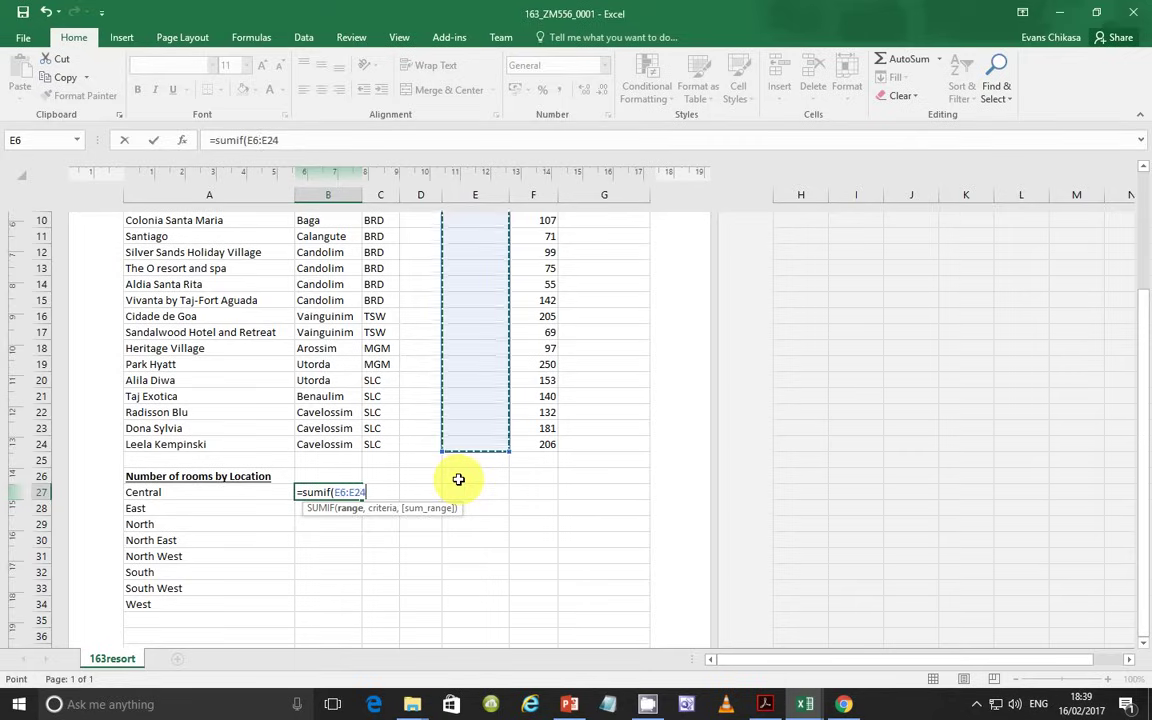
key("F4")
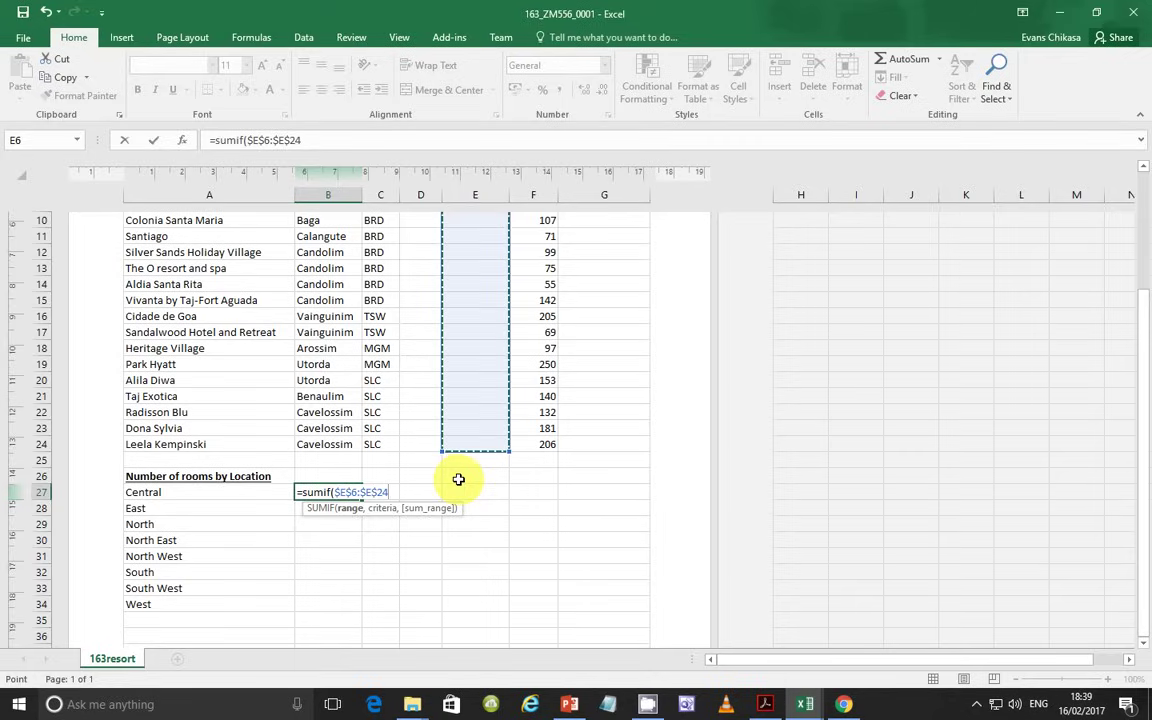
key("F4")
key("F4")
key("F4")
key("F4")
Set the SUMIF criteria in B27 to the location name in cell A27
type(",")
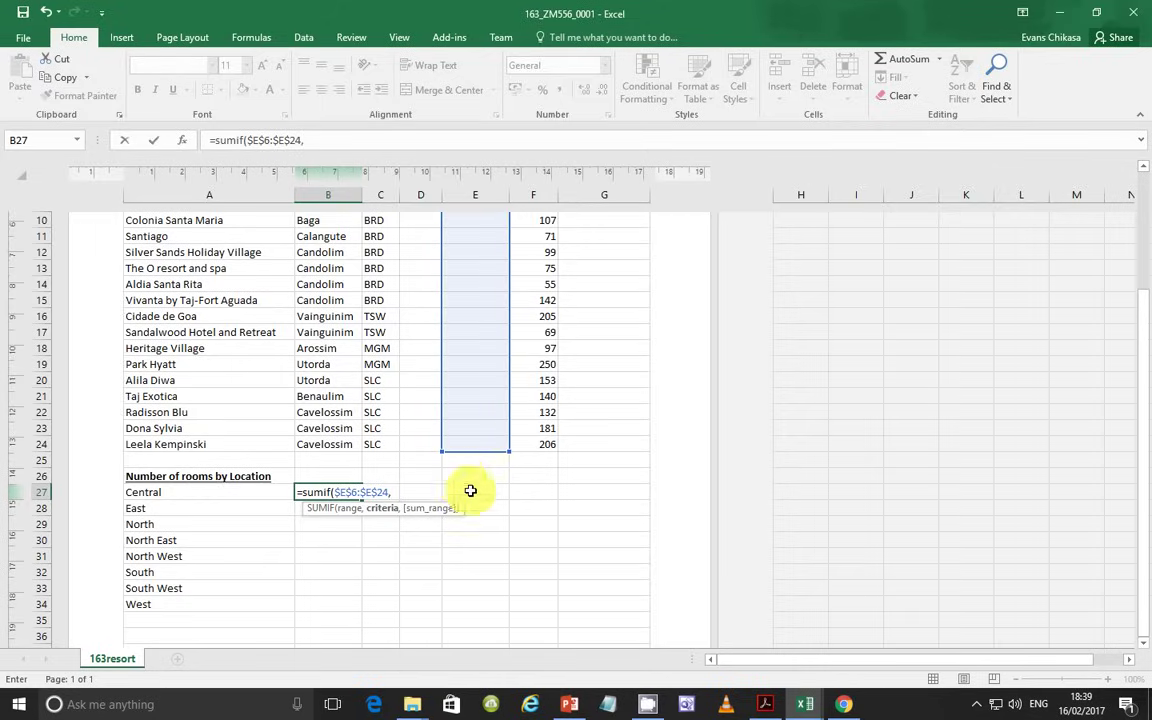
scroll(495, 432, "up", 4)
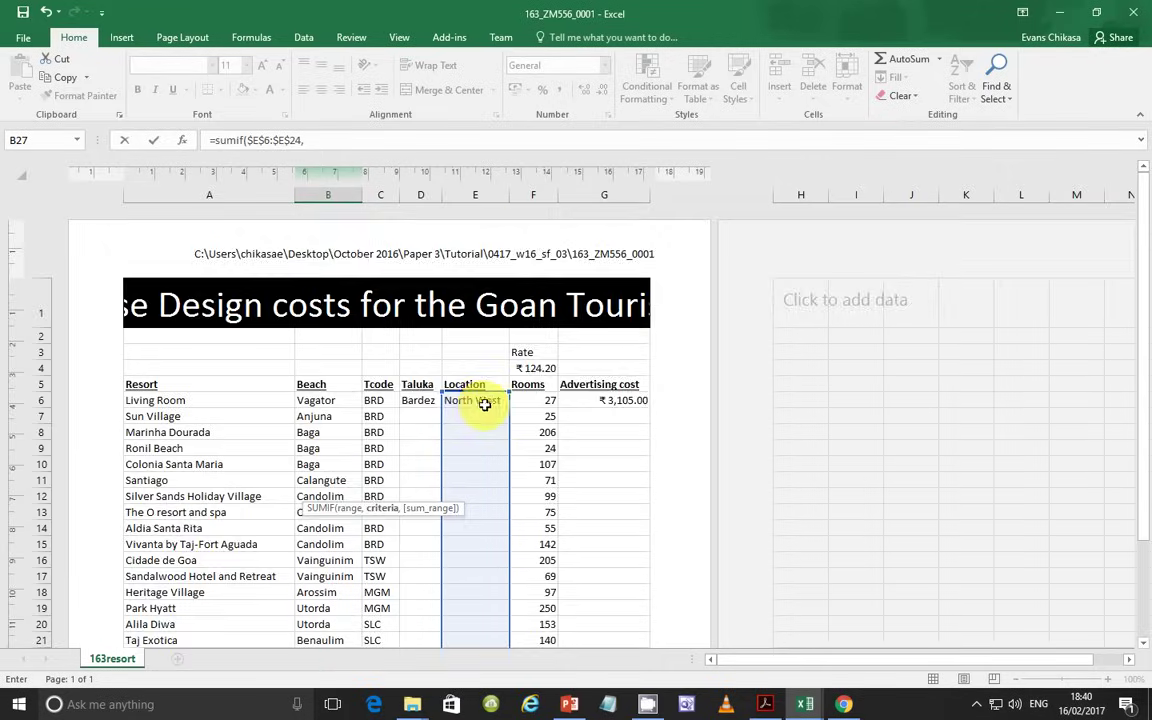
scroll(483, 402, "down", 4)
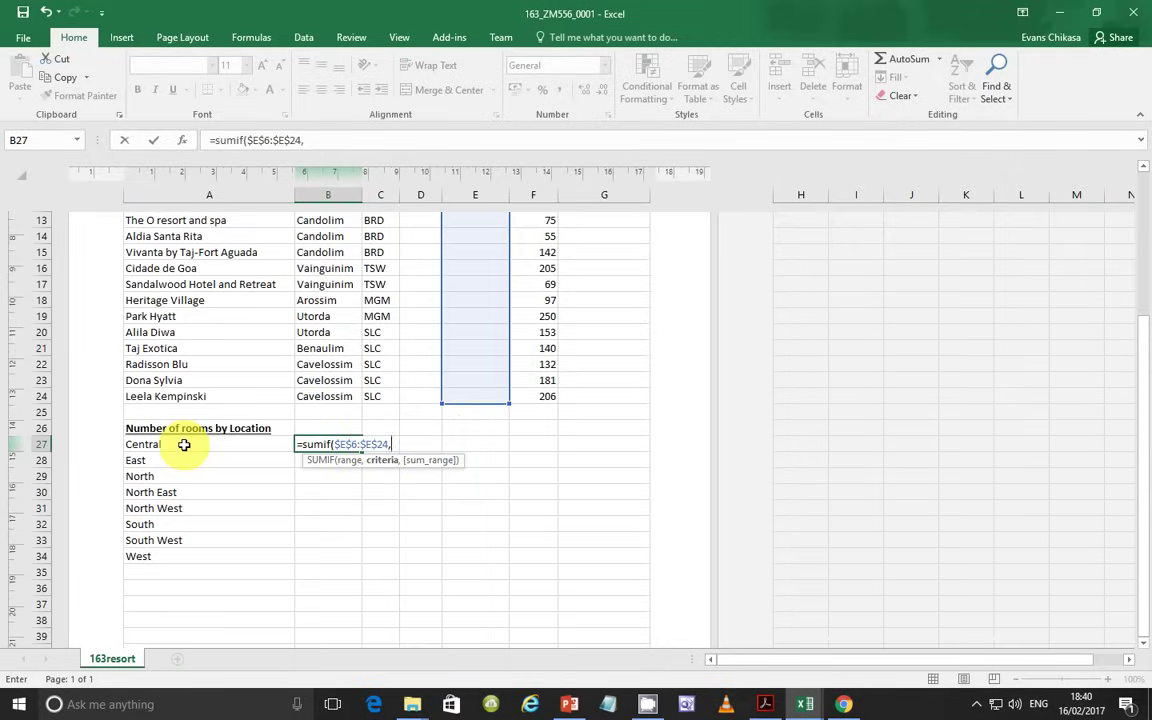
left_click(184, 444)
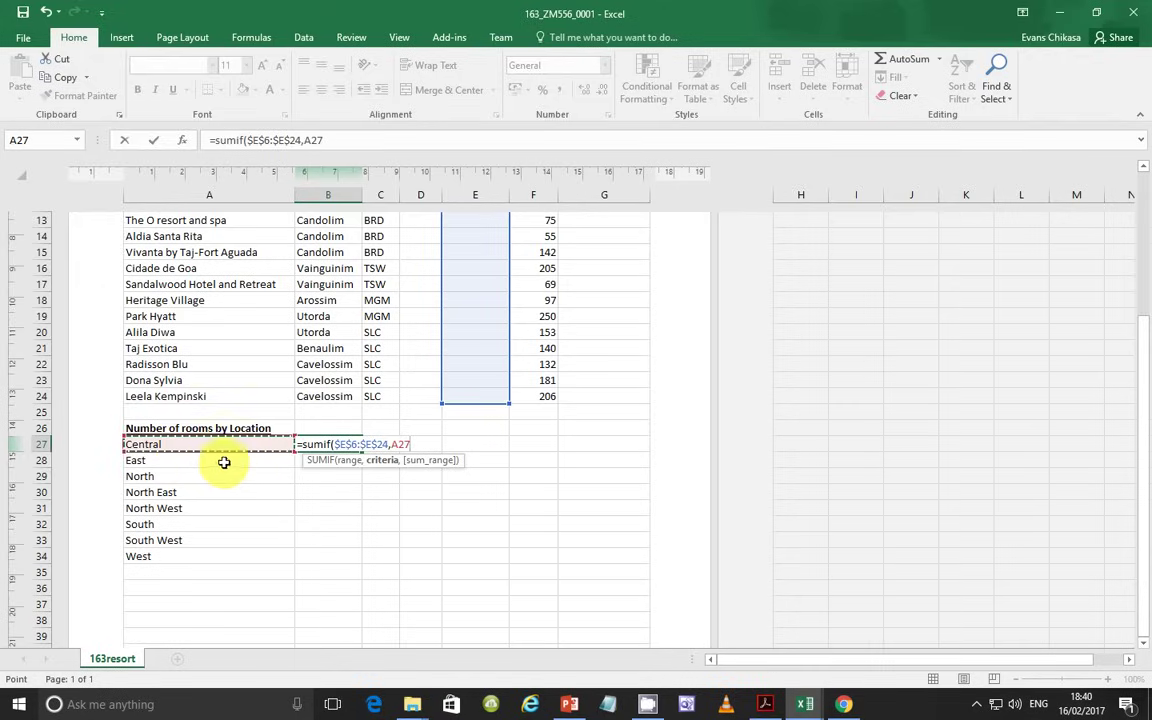
type(",")
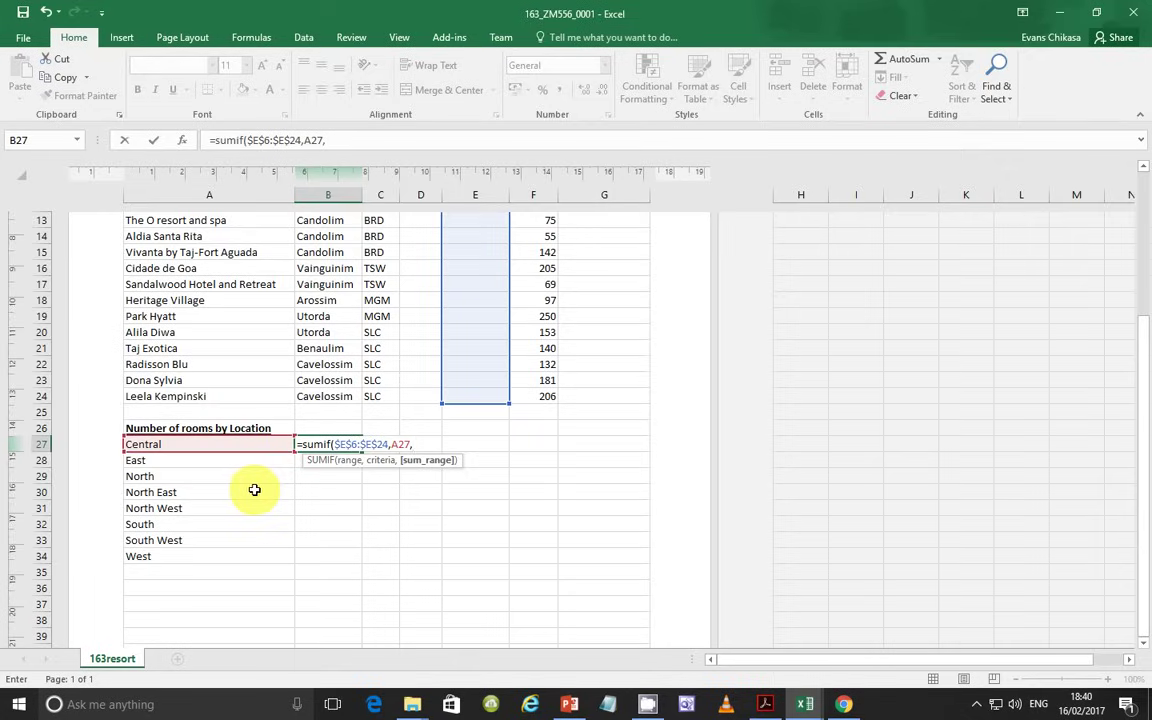
Set B27's sum range to the Rooms cells as the absolute reference $F$6:$F$24, and complete the SUMIF formula
scroll(455, 496, "up", 4)
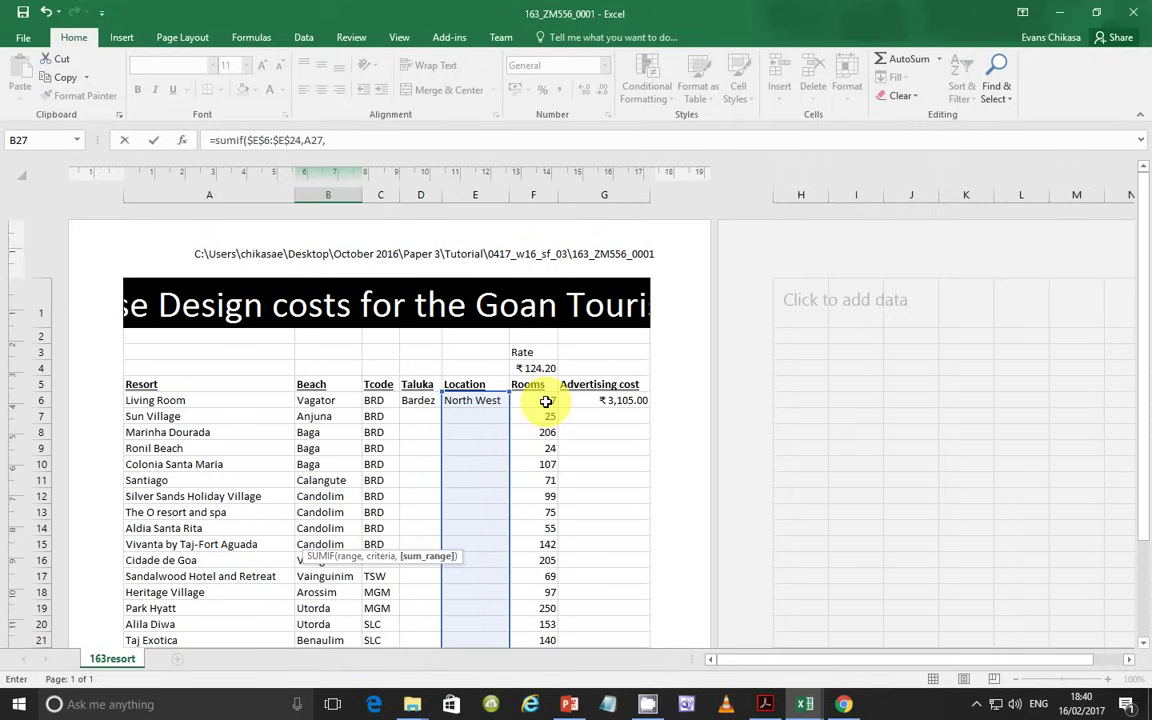
left_click(546, 401)
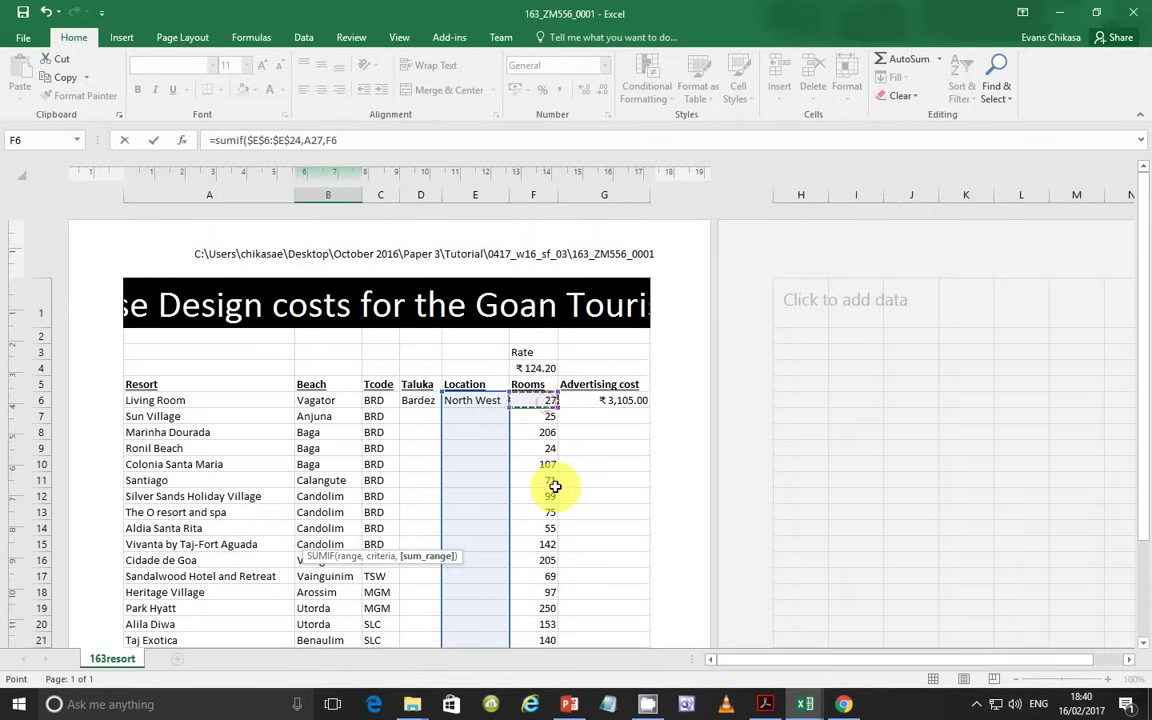
scroll(555, 487, "down", 2)
scroll(555, 487, "down", 4)
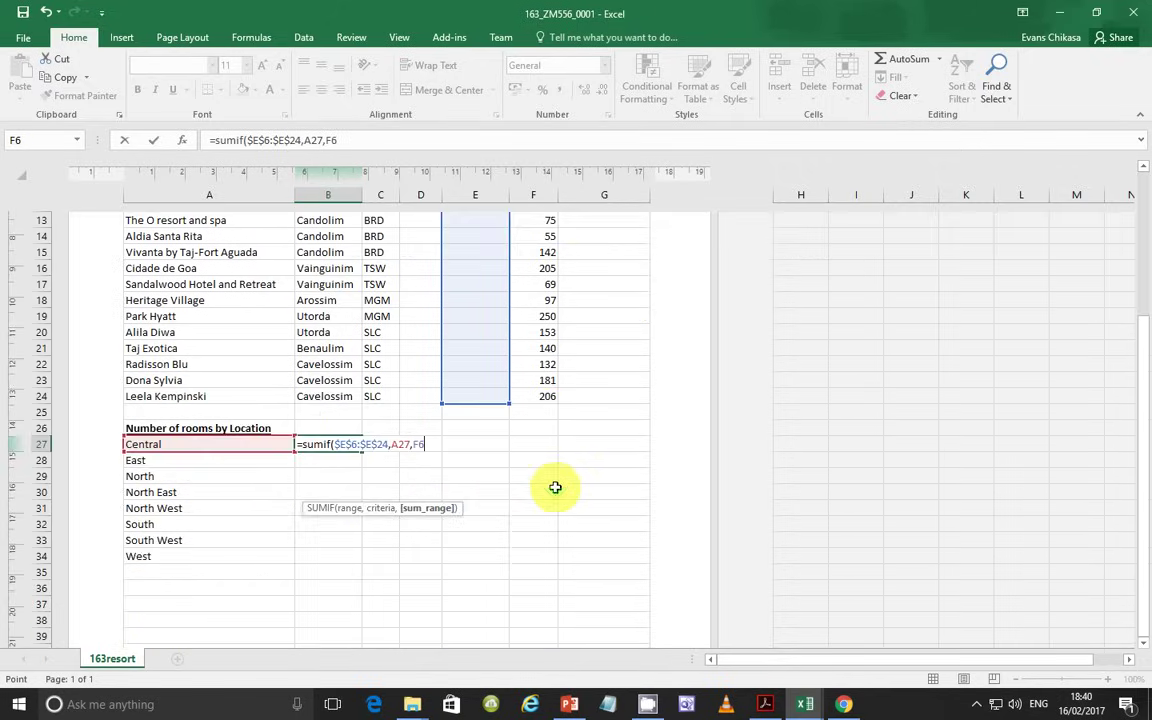
left_click(547, 397, "shift")
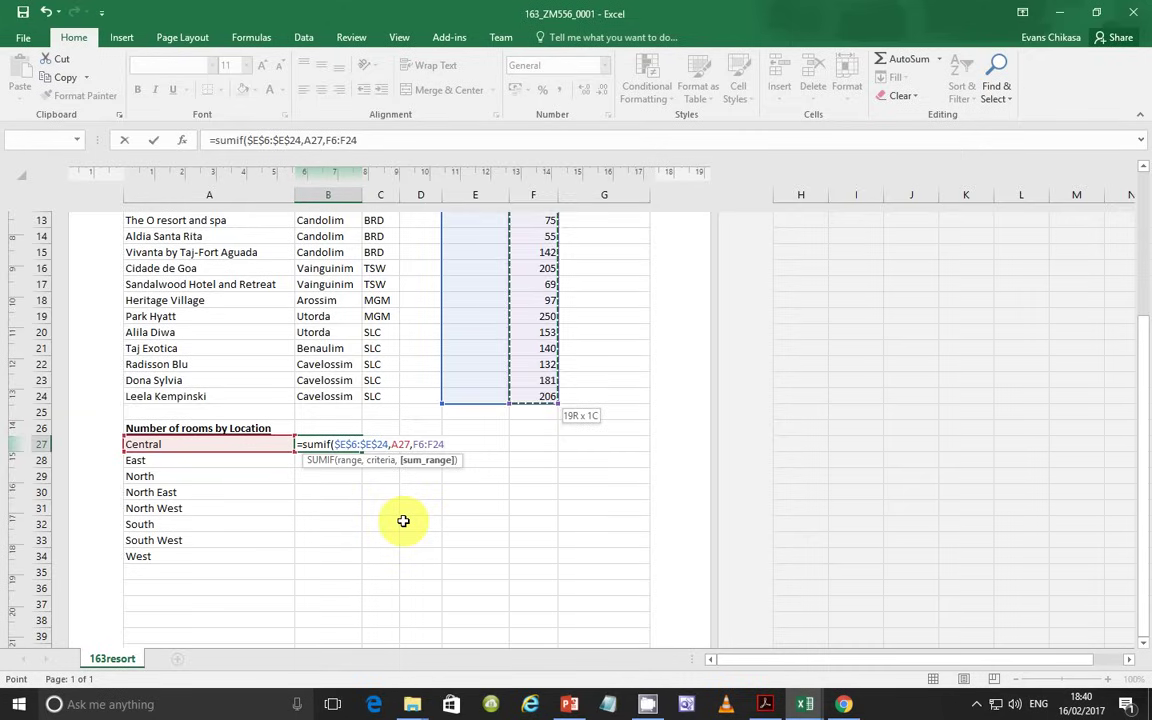
key("F4")
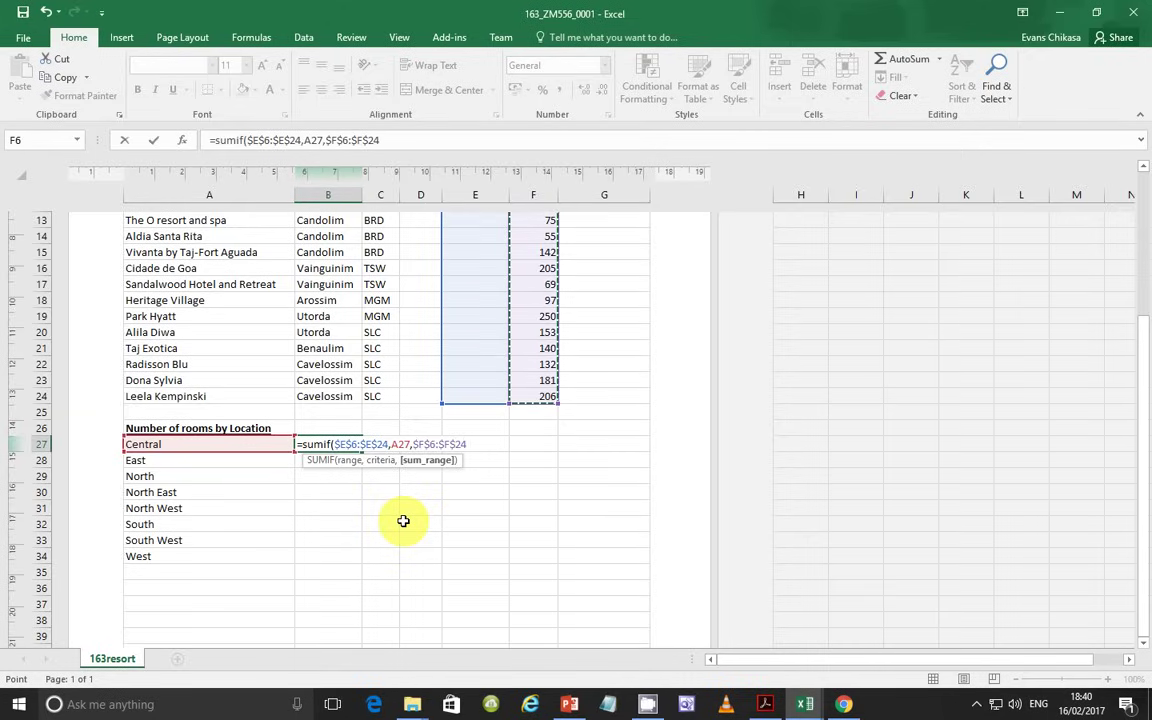
type(")")
key("Return")
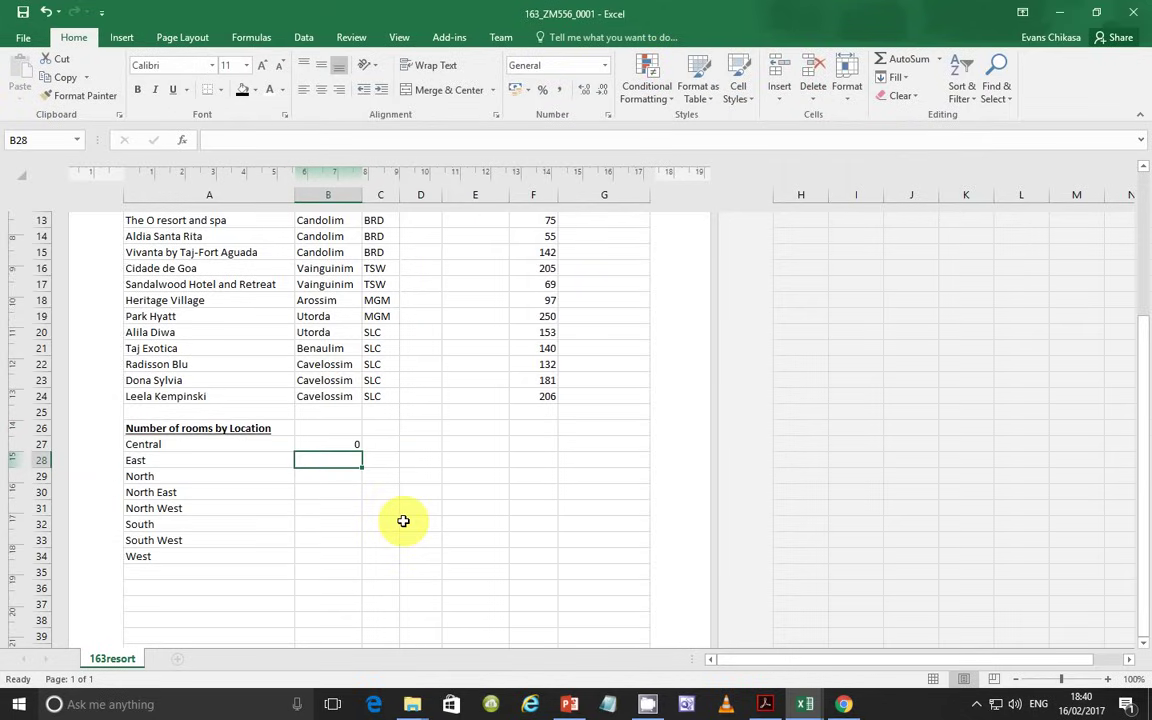
Look up question 22 in Acrobat Reader, and back in the resort workbook in Excel copy D6's Taluka formula down to D24
left_click(766, 704)
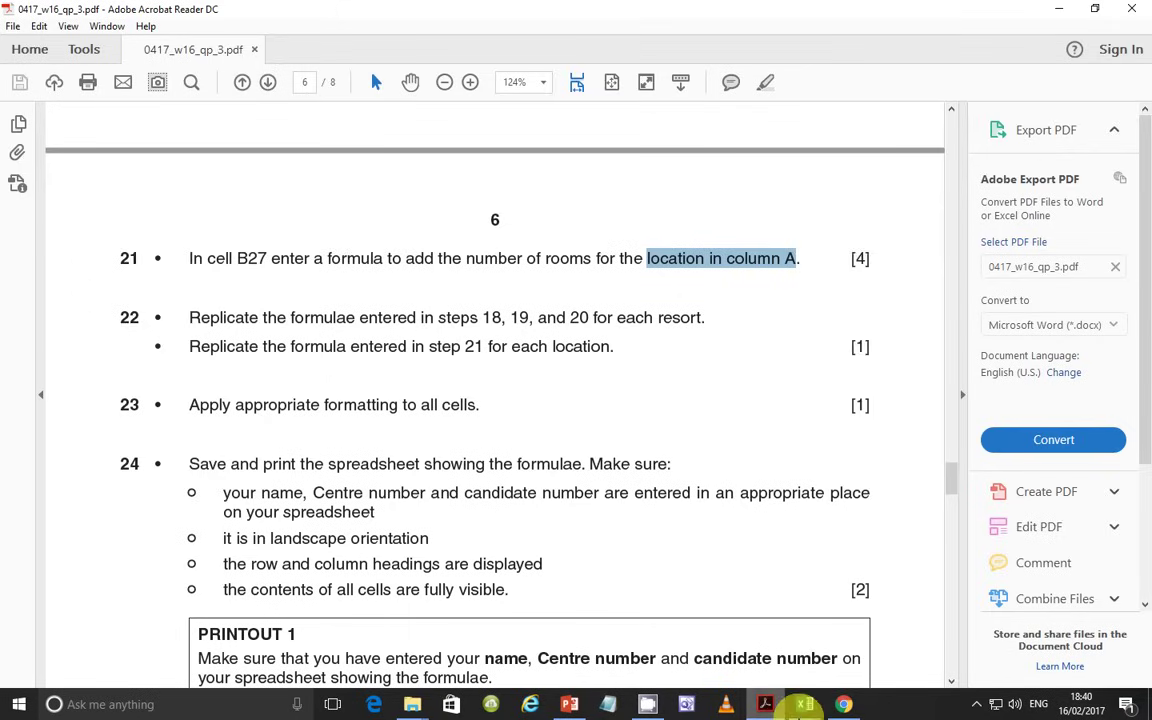
mouse_move(805, 704)
left_click(743, 635)
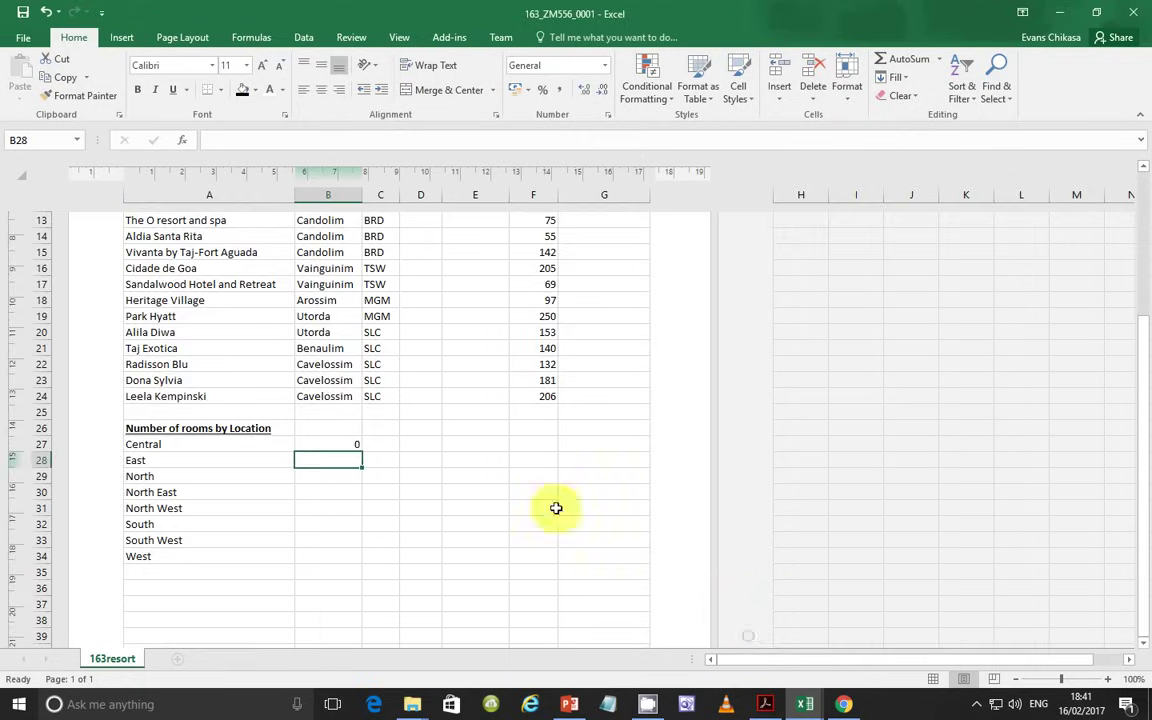
scroll(404, 424, "up", 5)
left_click(418, 402)
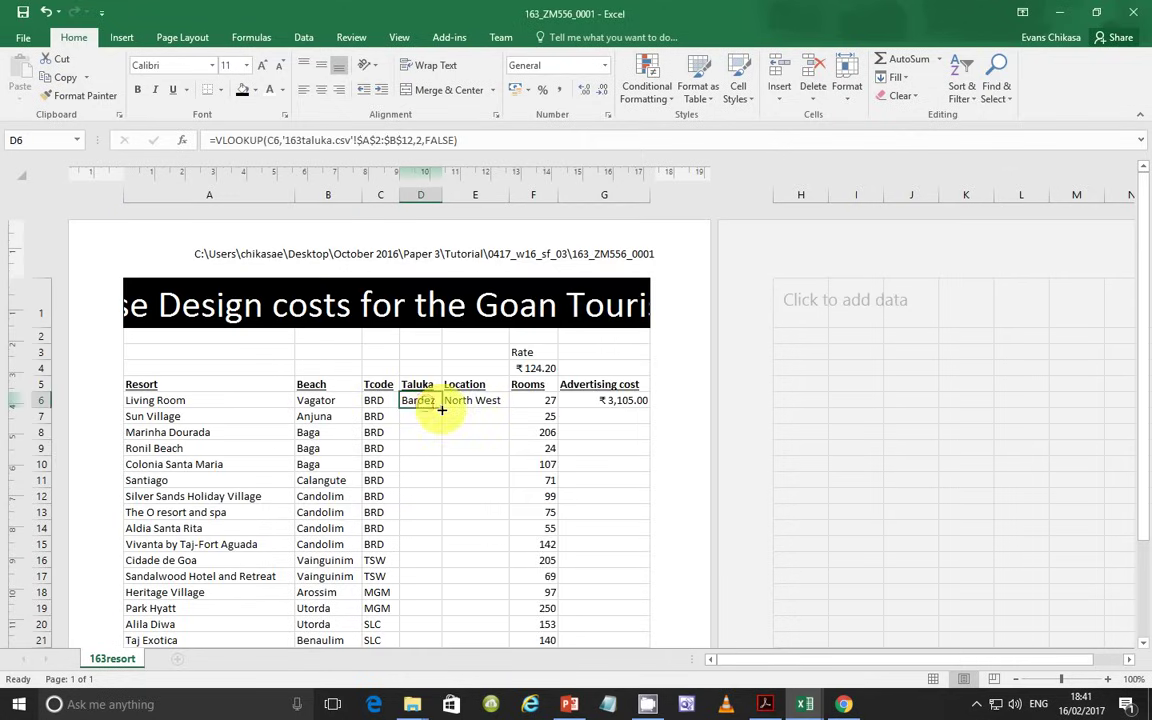
scroll(440, 405, "down", 1)
left_click_drag(442, 262, 432, 540)
Copy the Location formula in E6 and the Advertising cost formula in G6 down to row 24
left_click(487, 253)
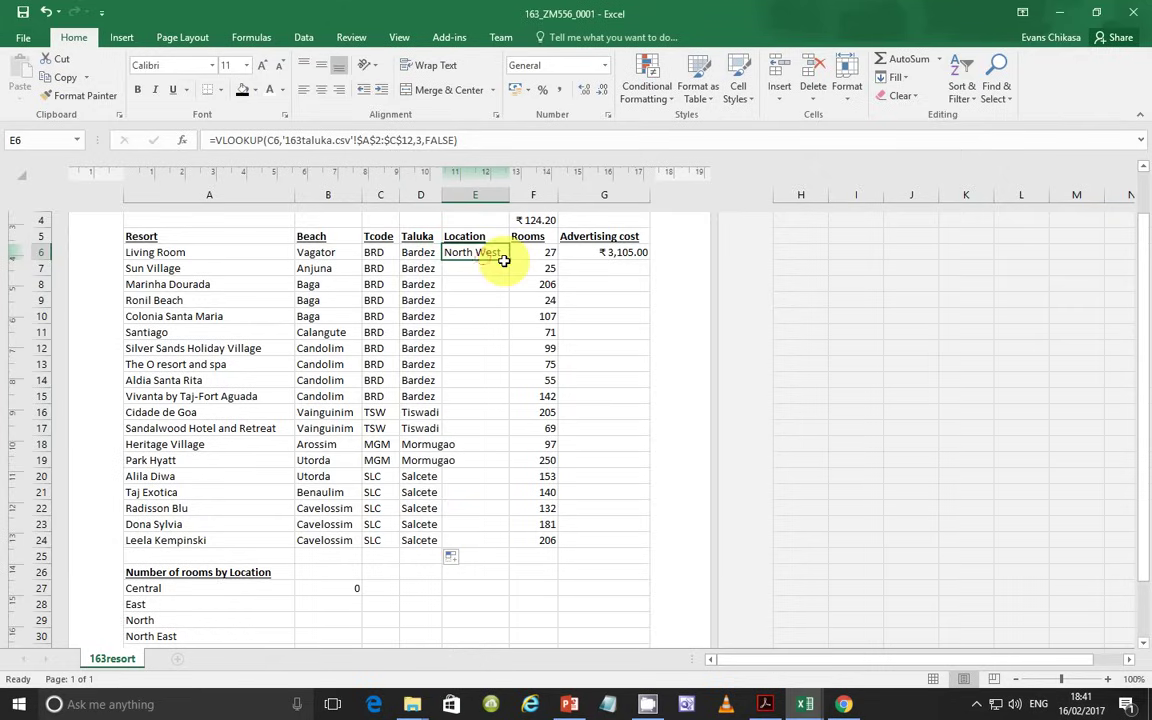
left_click_drag(509, 259, 476, 541)
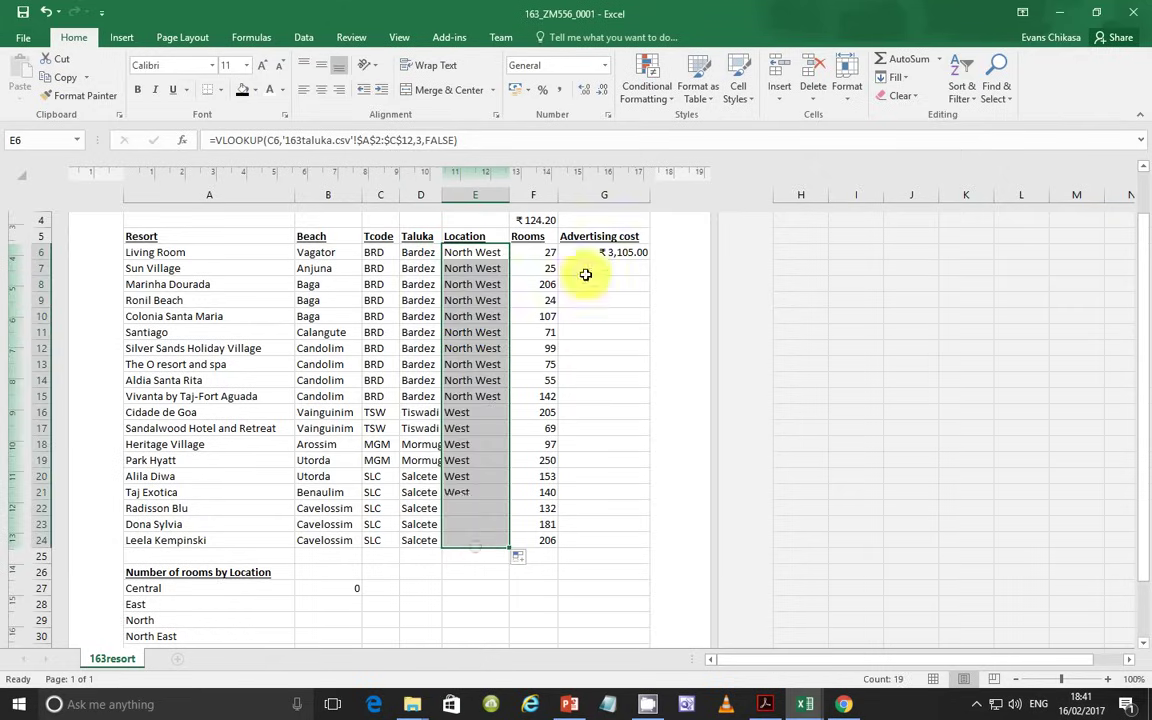
left_click(607, 252)
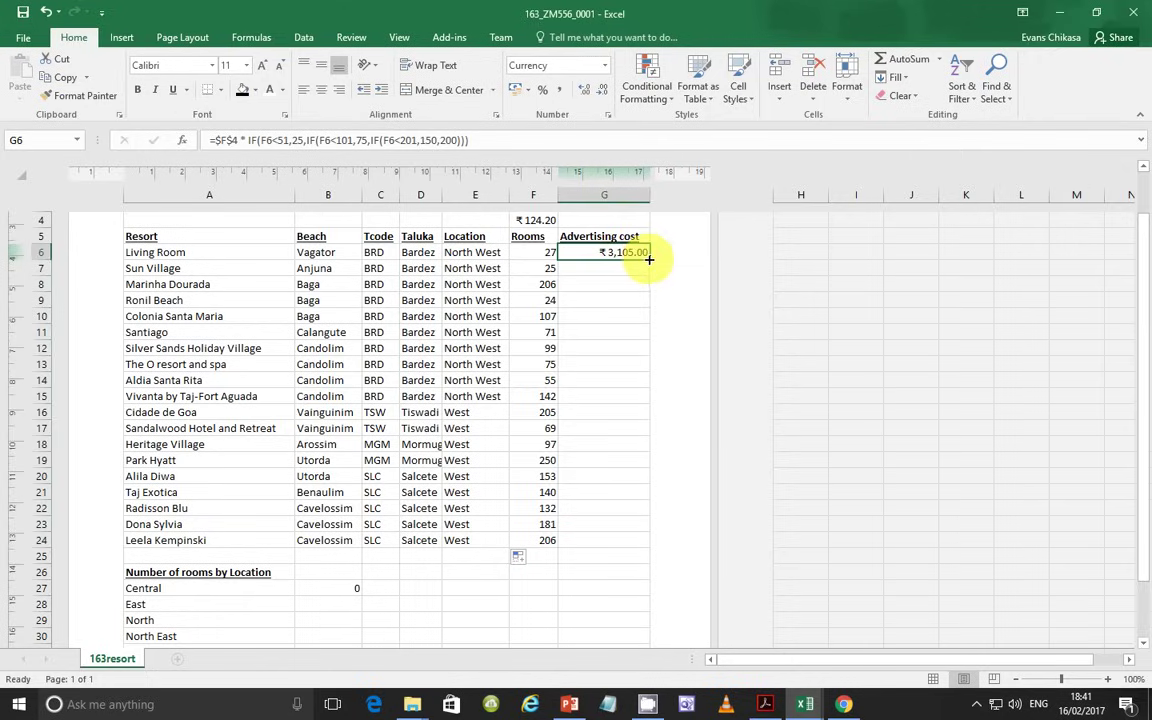
left_click_drag(650, 259, 630, 541)
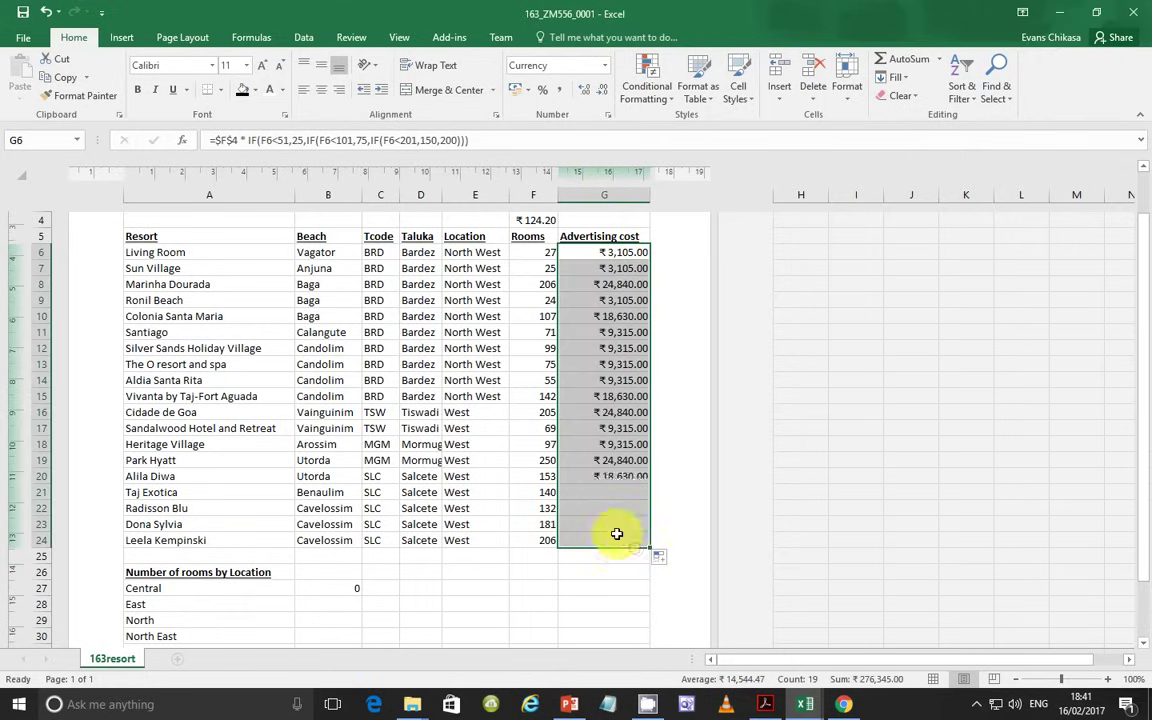
Copy the SUMIF formula in B27 down to B34 for every listed location
left_click(335, 589)
scroll(337, 589, "down", 2)
left_click_drag(360, 498, 351, 610)
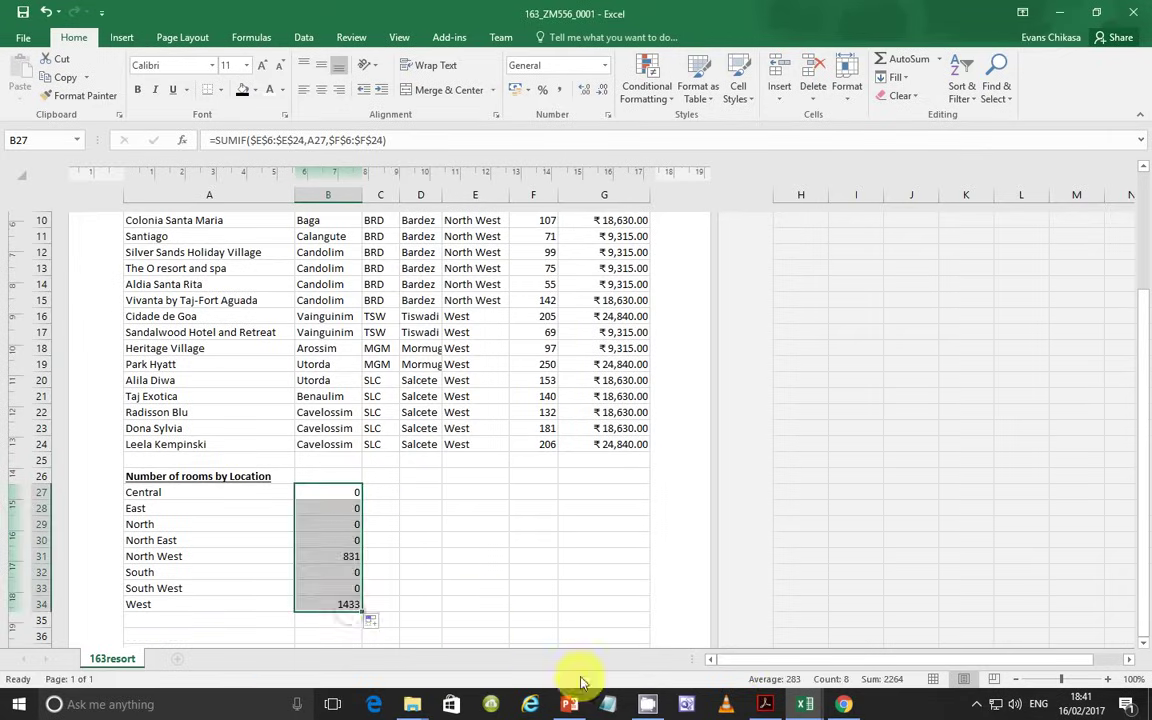
Look up question 23 in Acrobat Reader, and back in the resort workbook in Excel review the cell formatting
left_click(765, 704)
scroll(329, 442, "down", 1)
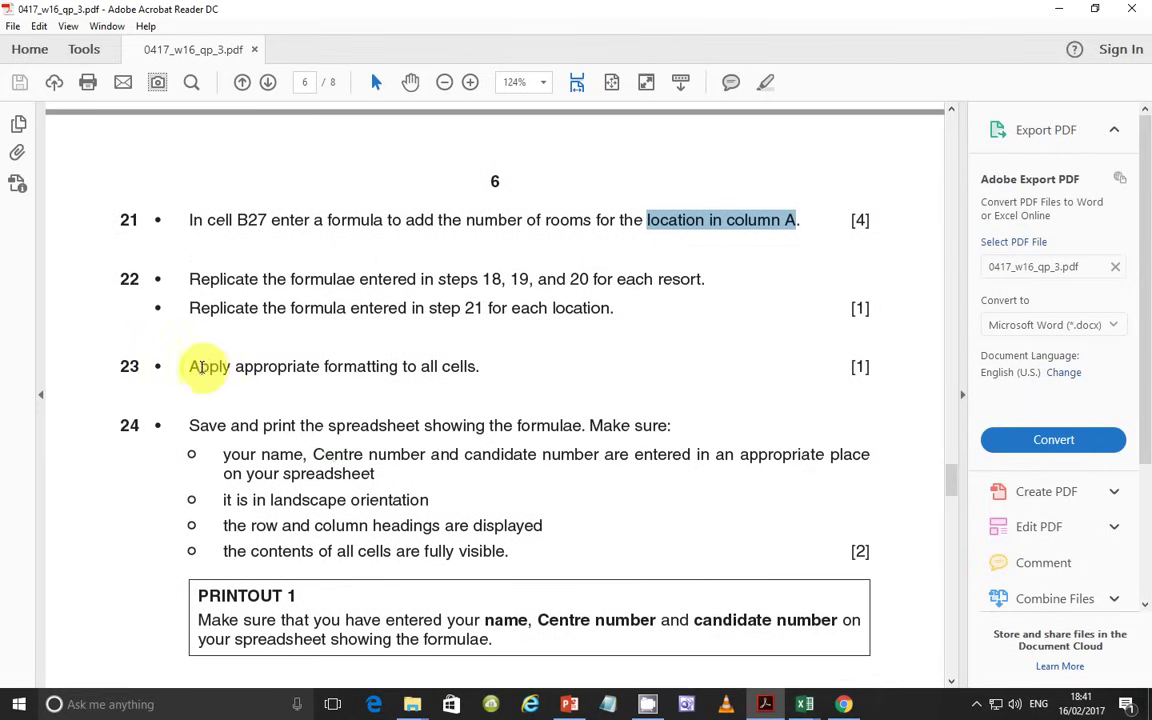
left_click(804, 704)
left_click(741, 641)
scroll(555, 478, "up", 3)
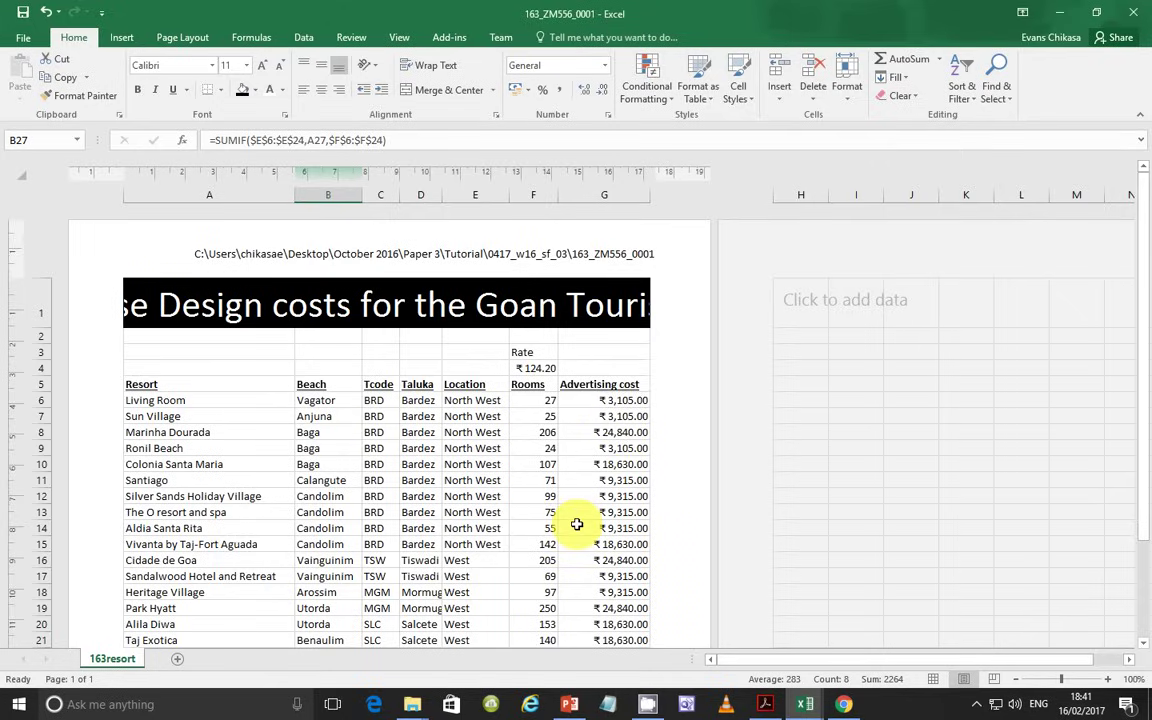
Read question 24's printing requirements in Acrobat Reader and return to the resort workbook in Excel
left_click(764, 702)
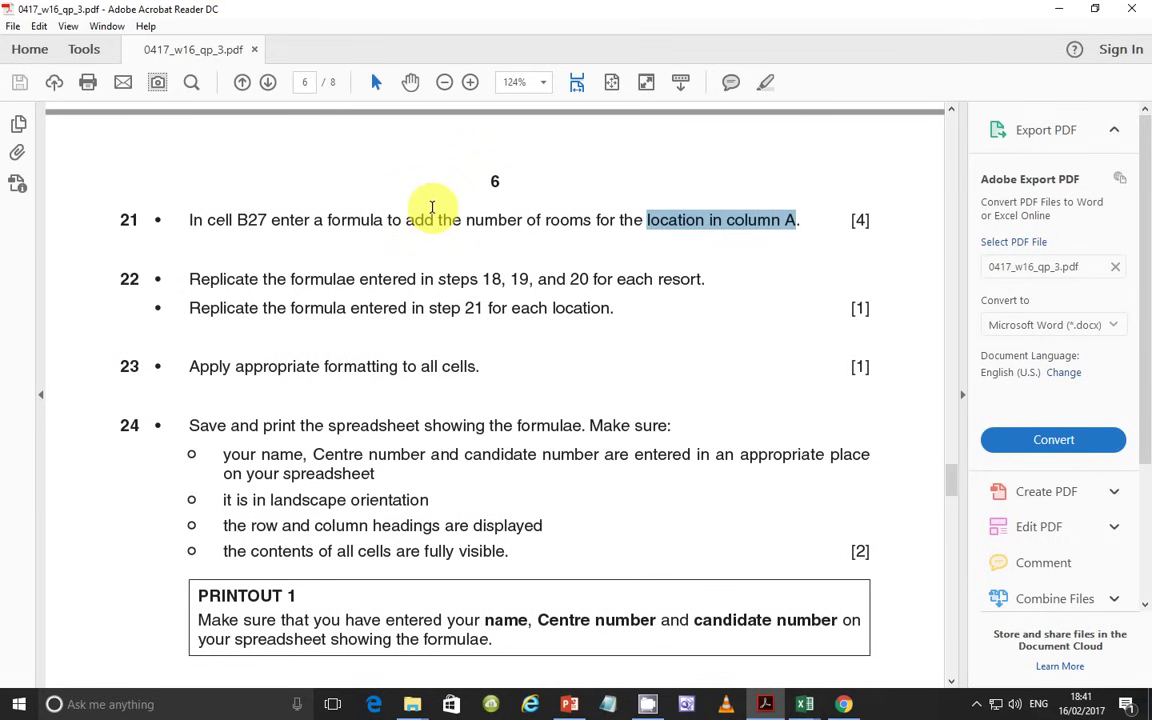
scroll(432, 207, "down", 1)
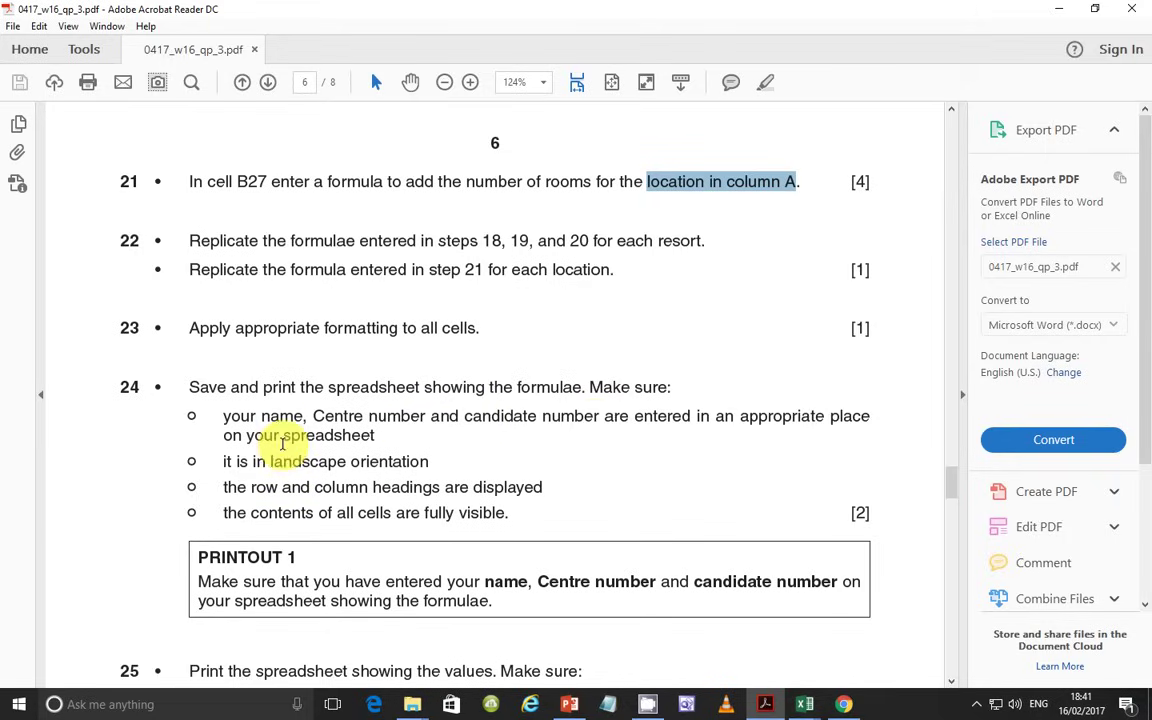
mouse_move(807, 699)
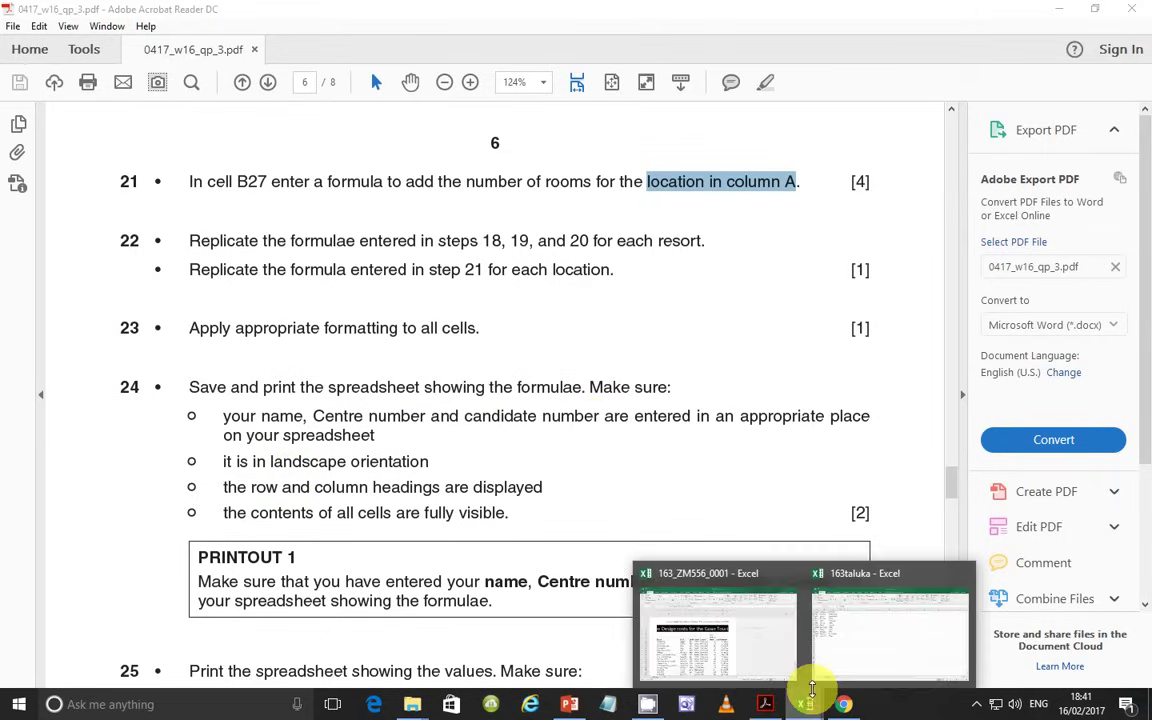
left_click(757, 640)
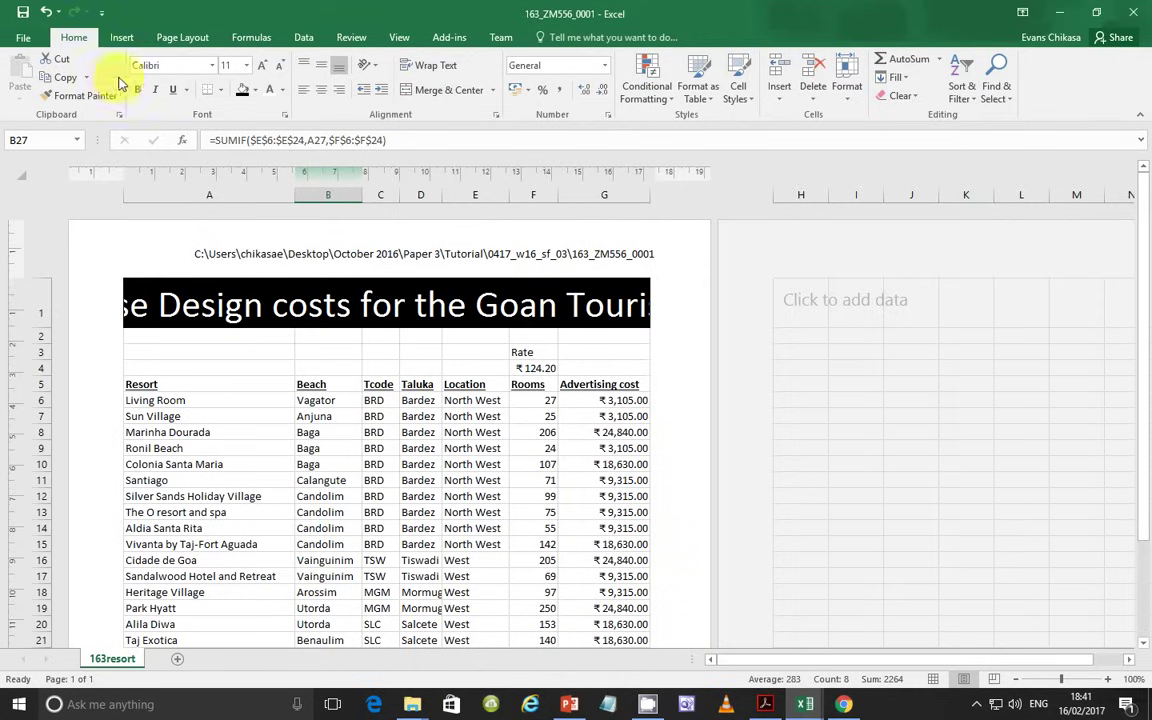
Check the page footer's three sections for the candidate's name, Centre number and candidate number
left_click(127, 42)
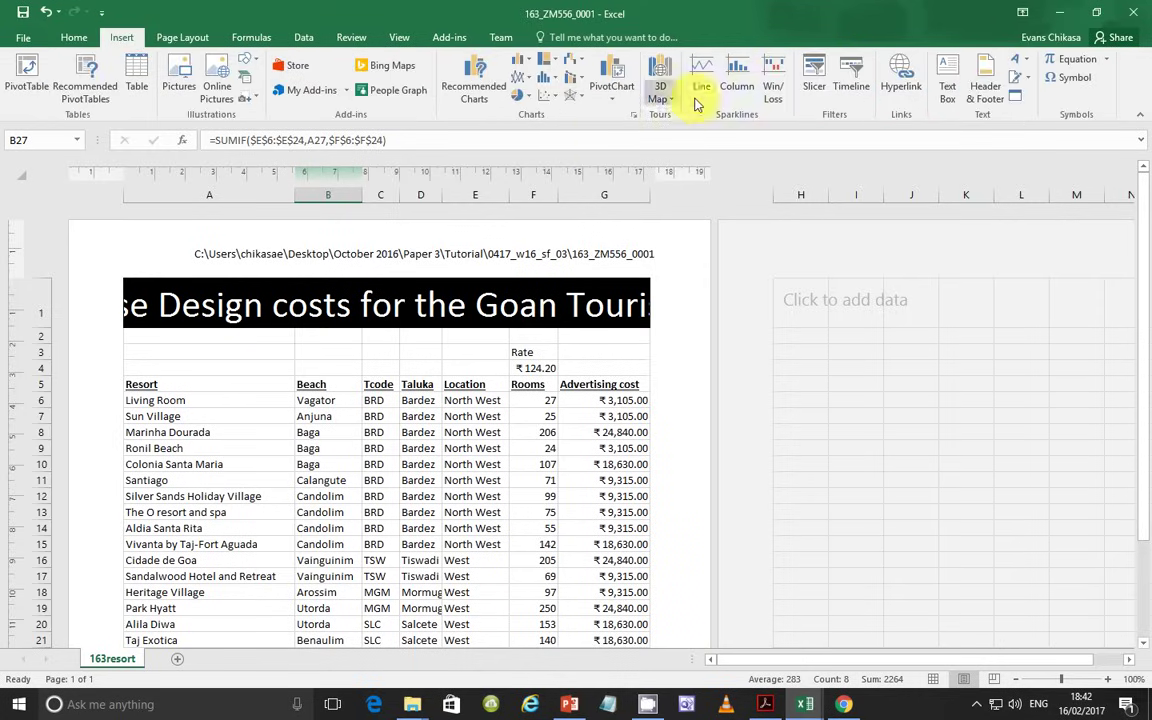
left_click(985, 85)
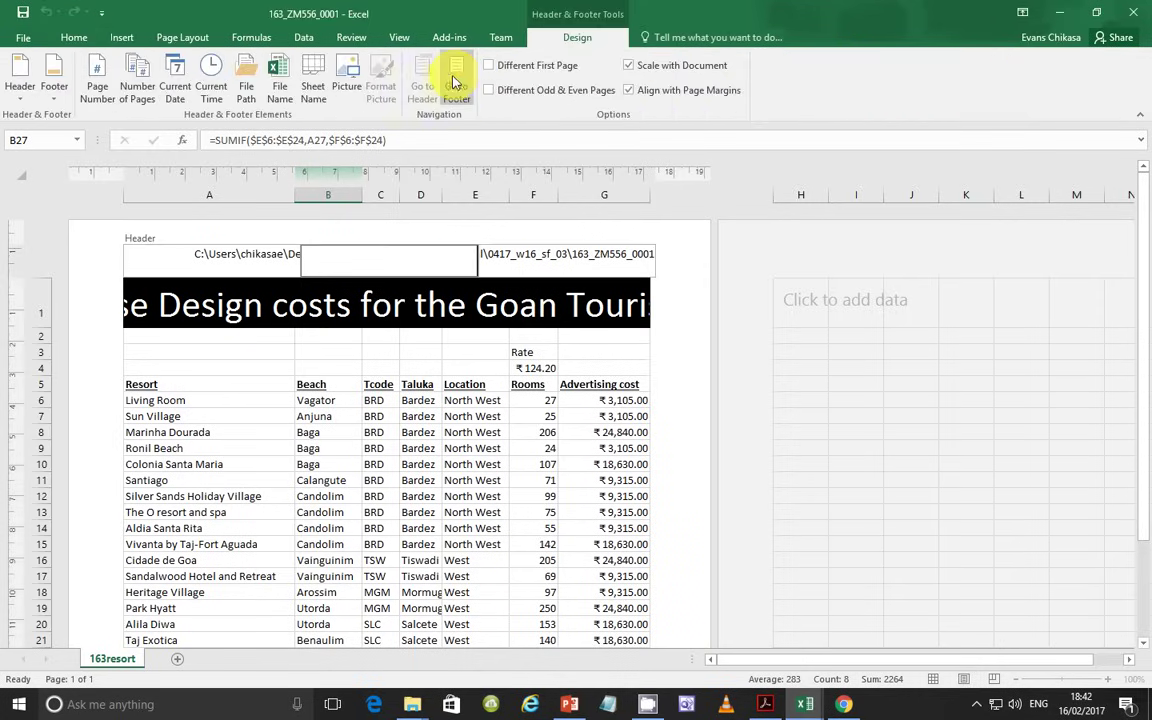
left_click(456, 82)
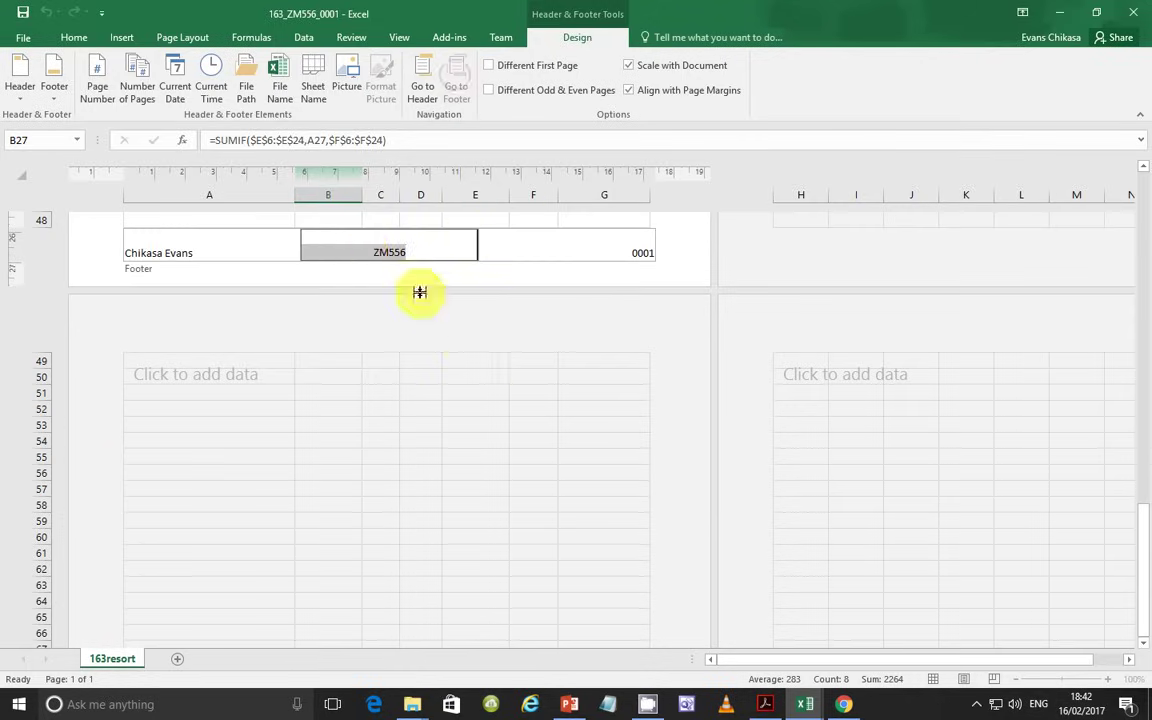
left_click(364, 252)
left_click(182, 250)
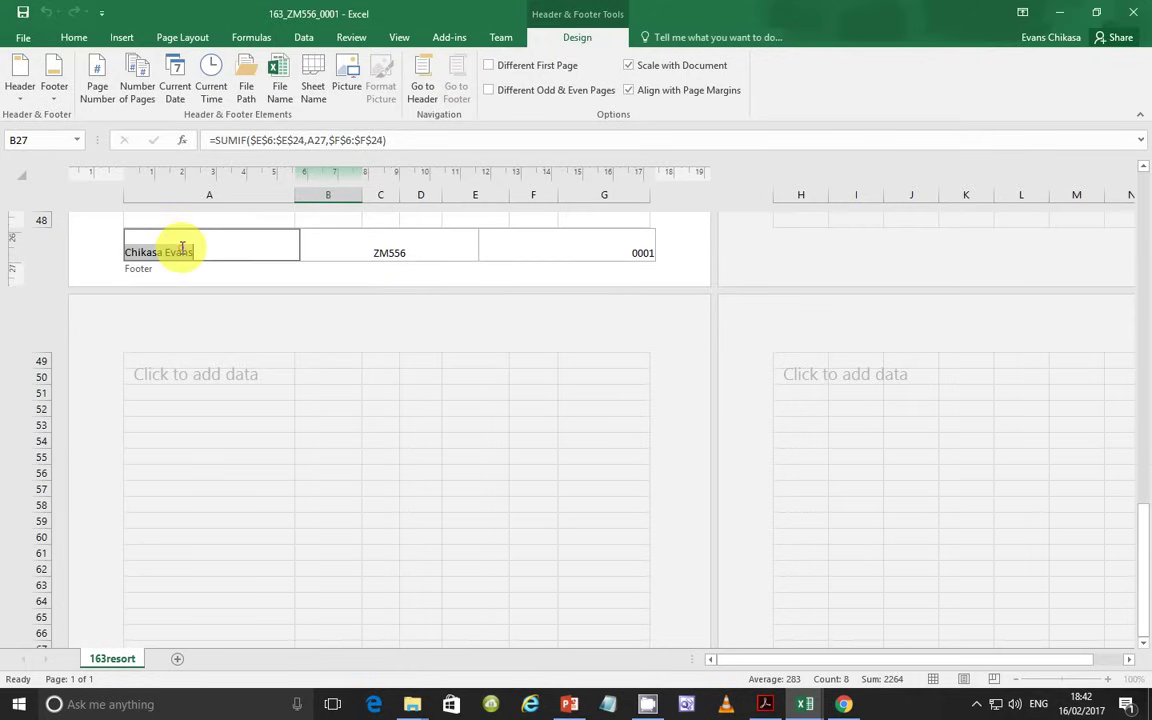
left_click(427, 257)
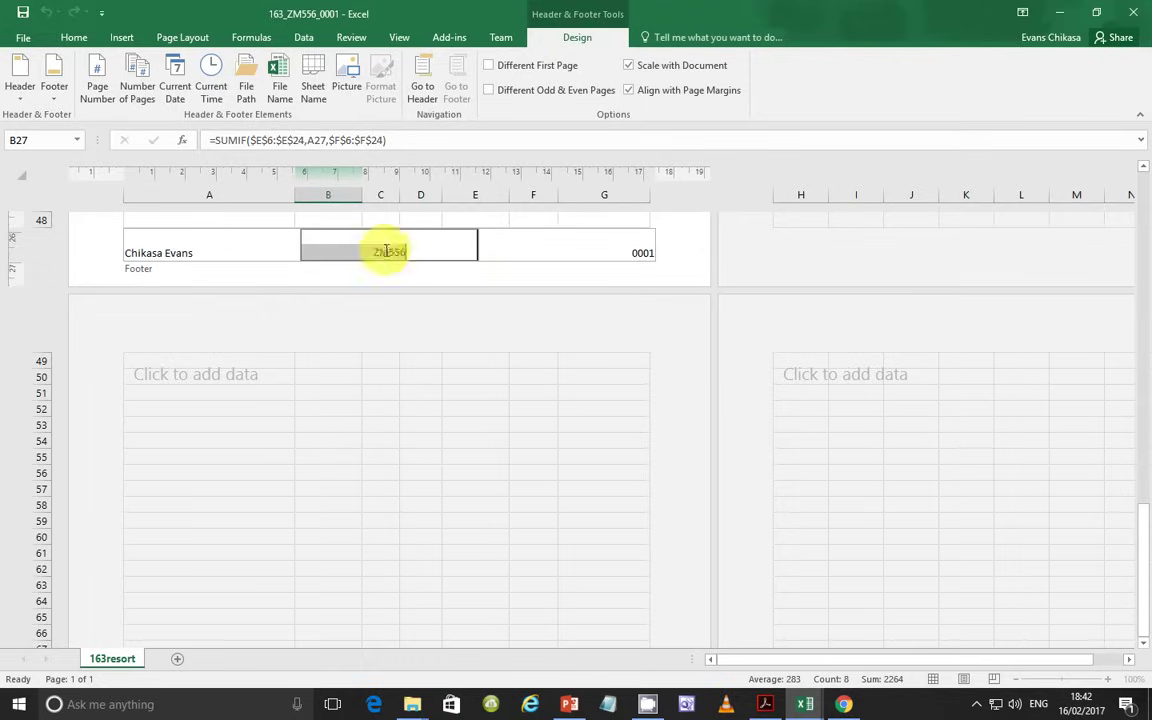
left_click(640, 252)
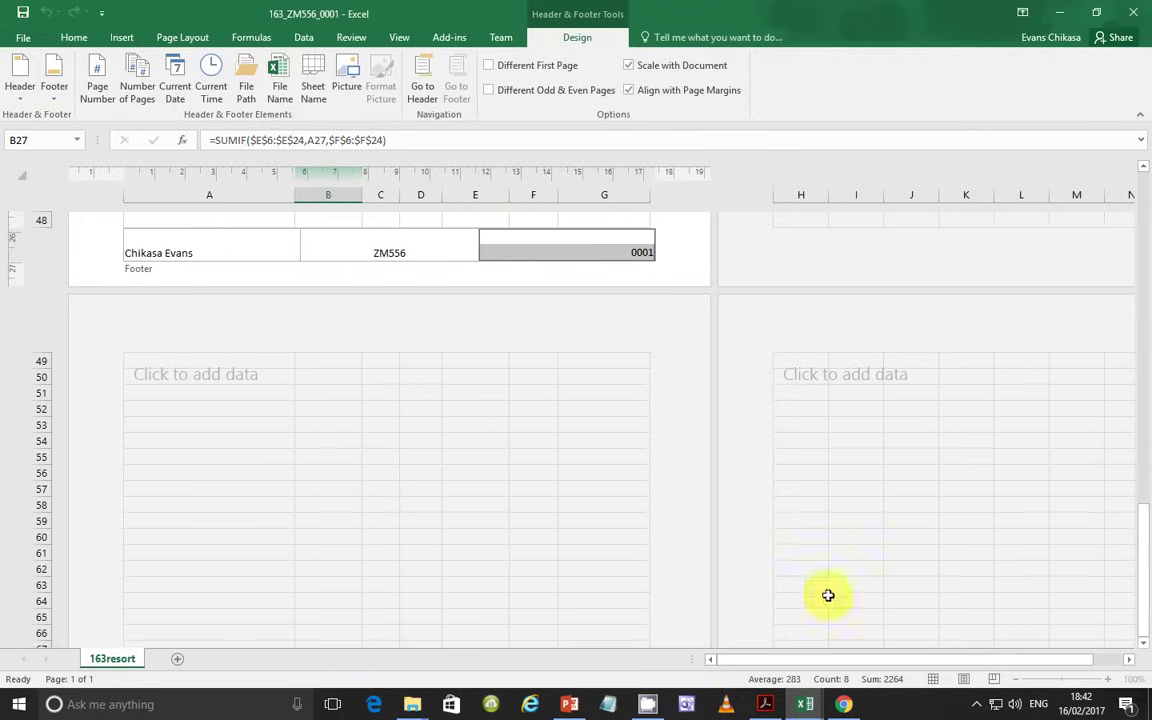
Recheck question 24 in Acrobat Reader and, back in the resort workbook in Excel, set the page orientation to Landscape
left_click(773, 704)
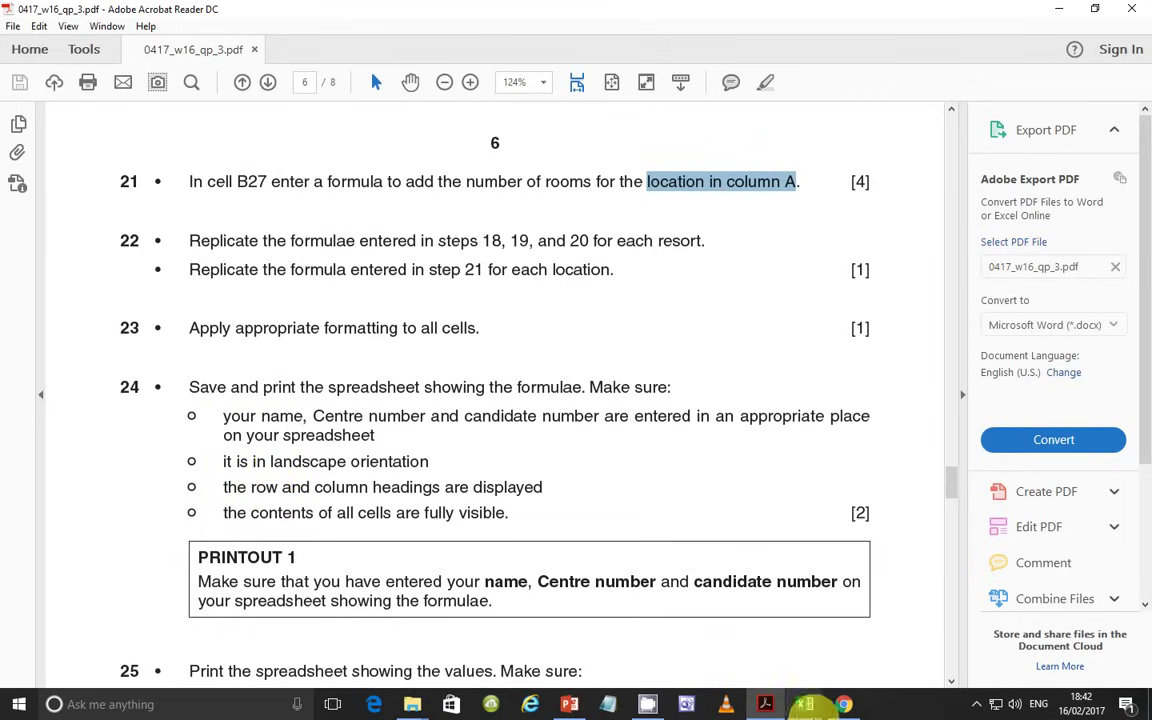
mouse_move(806, 708)
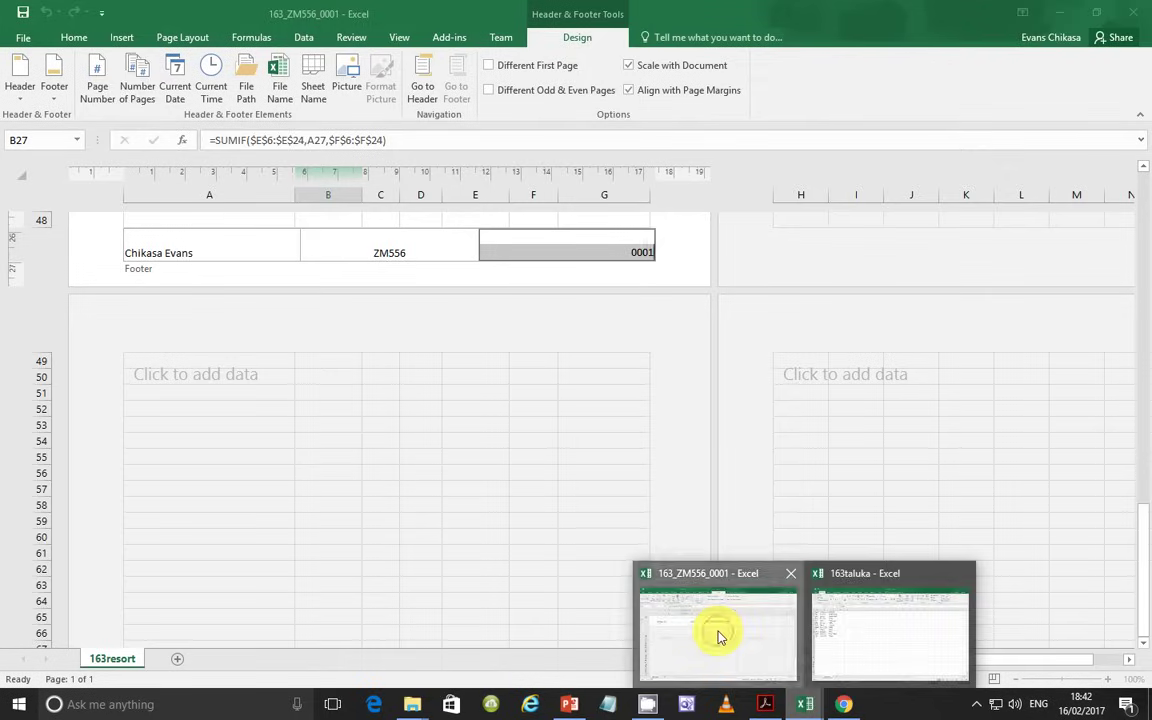
left_click(719, 636)
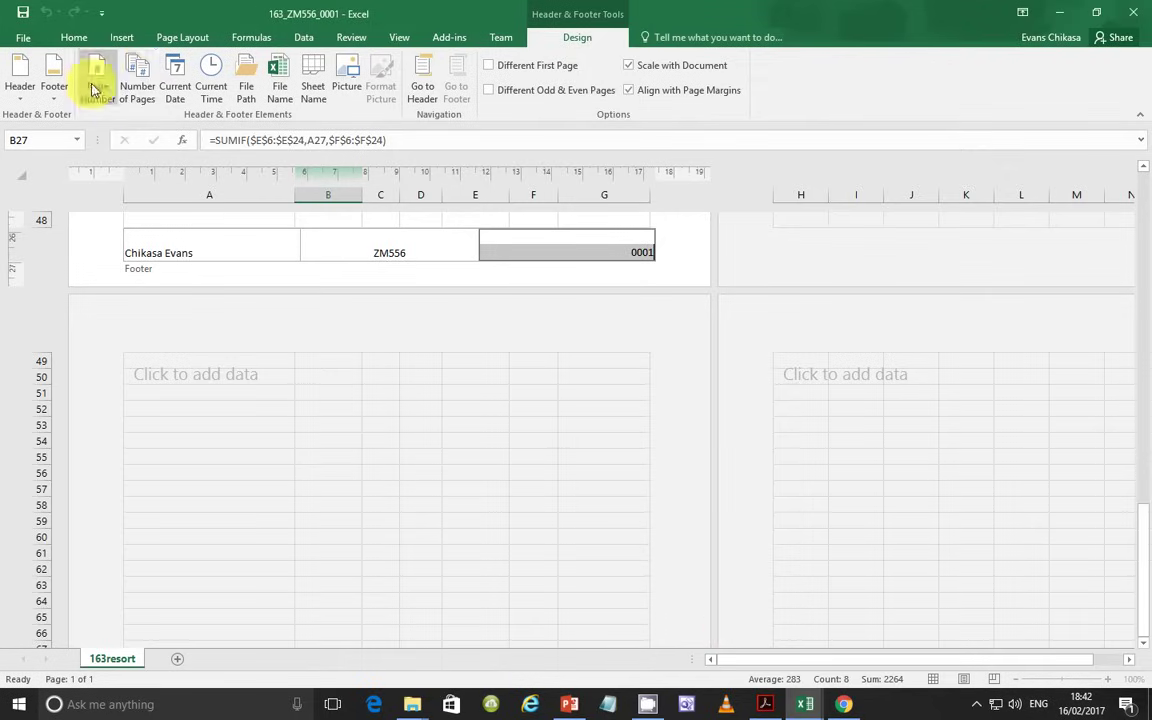
left_click(178, 42)
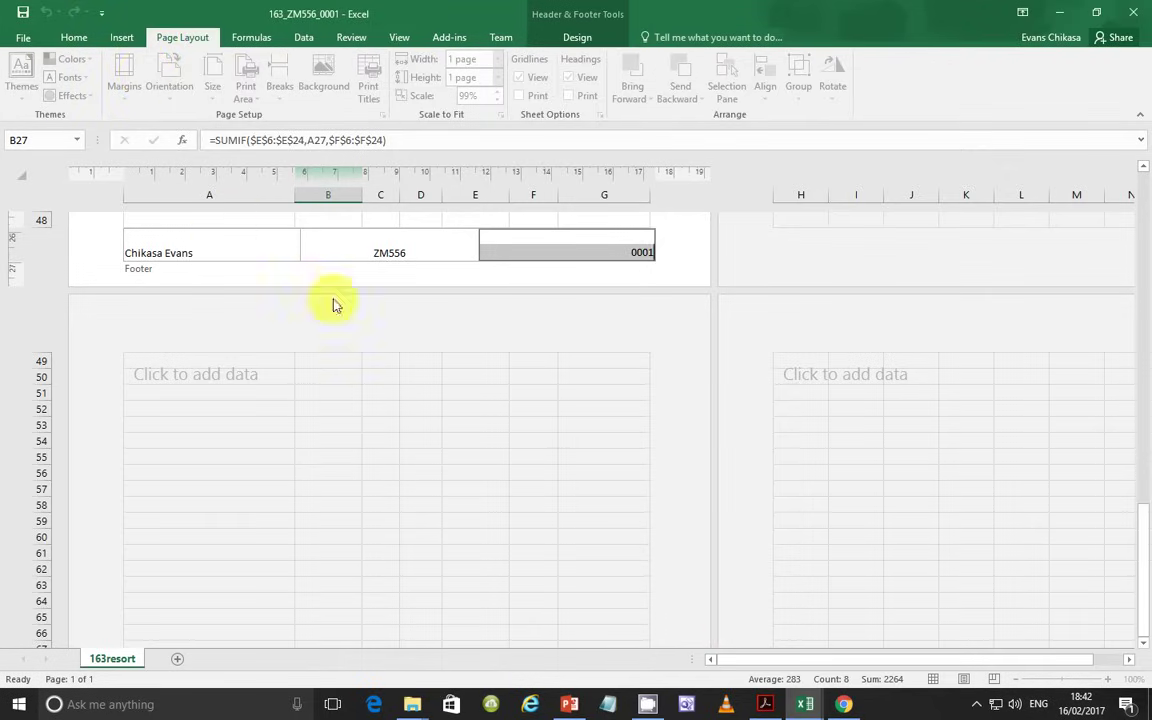
left_click(676, 257)
left_click(172, 92)
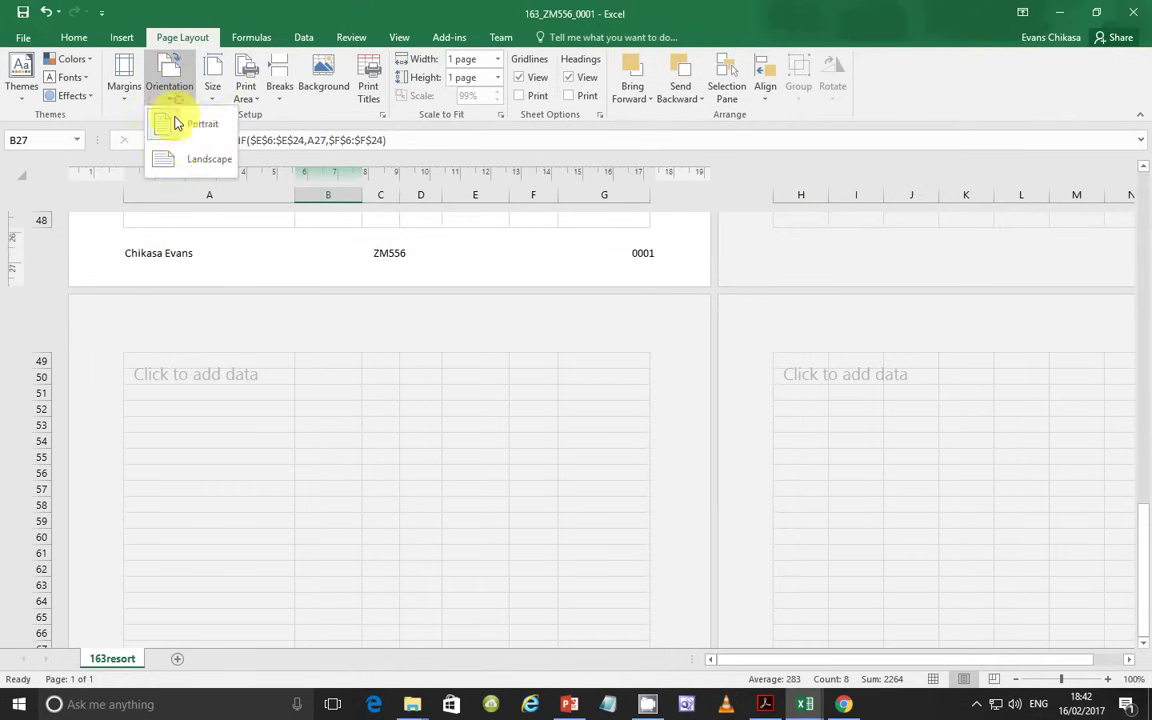
left_click(190, 158)
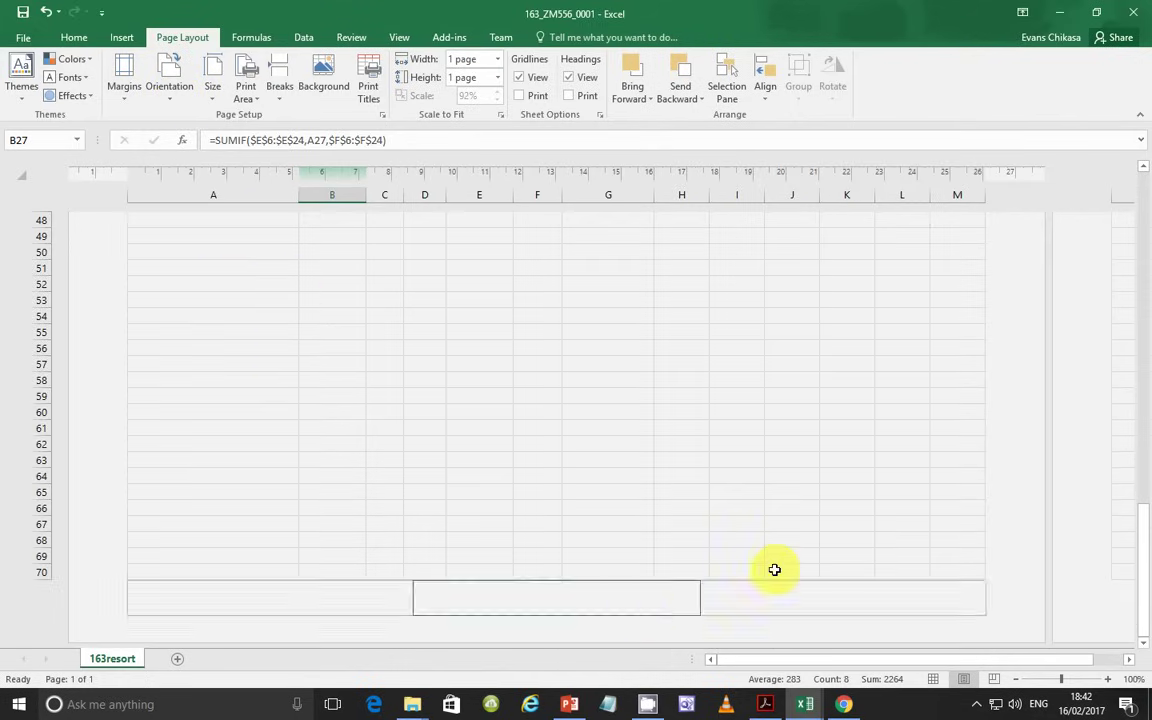
scroll(866, 434, "up", 15)
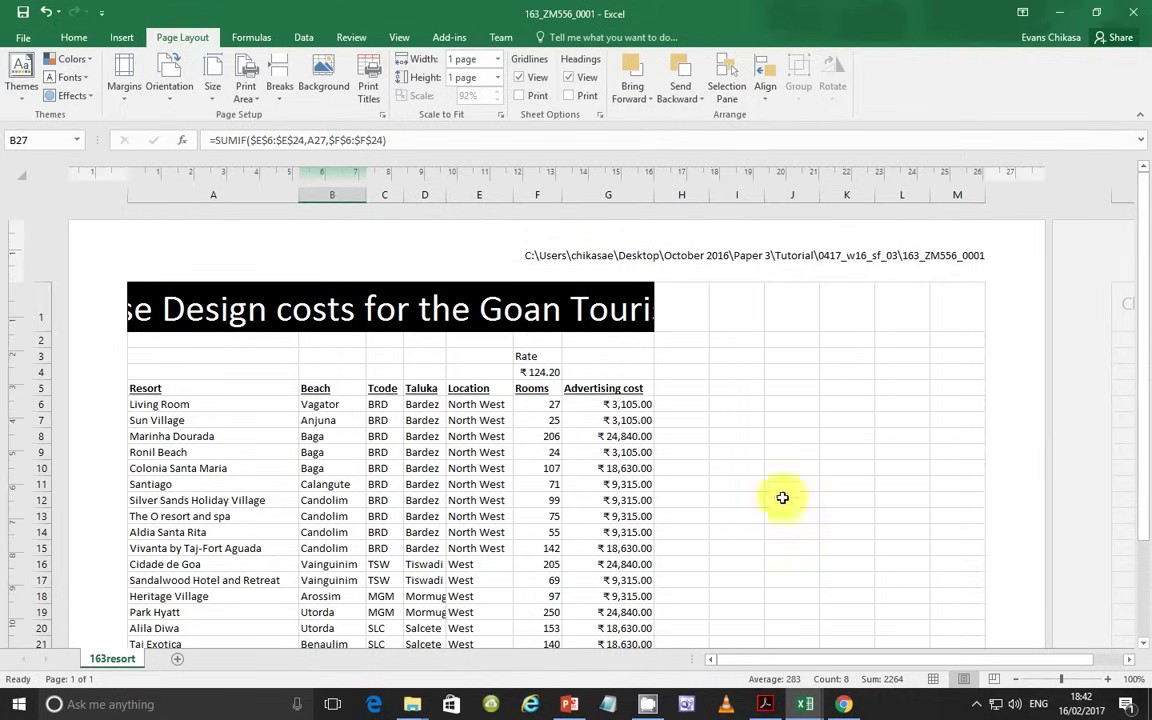
Confirm question 24's formulae requirement in Acrobat Reader and, back in the resort workbook in Excel, display the formulas in the cells
left_click(765, 704)
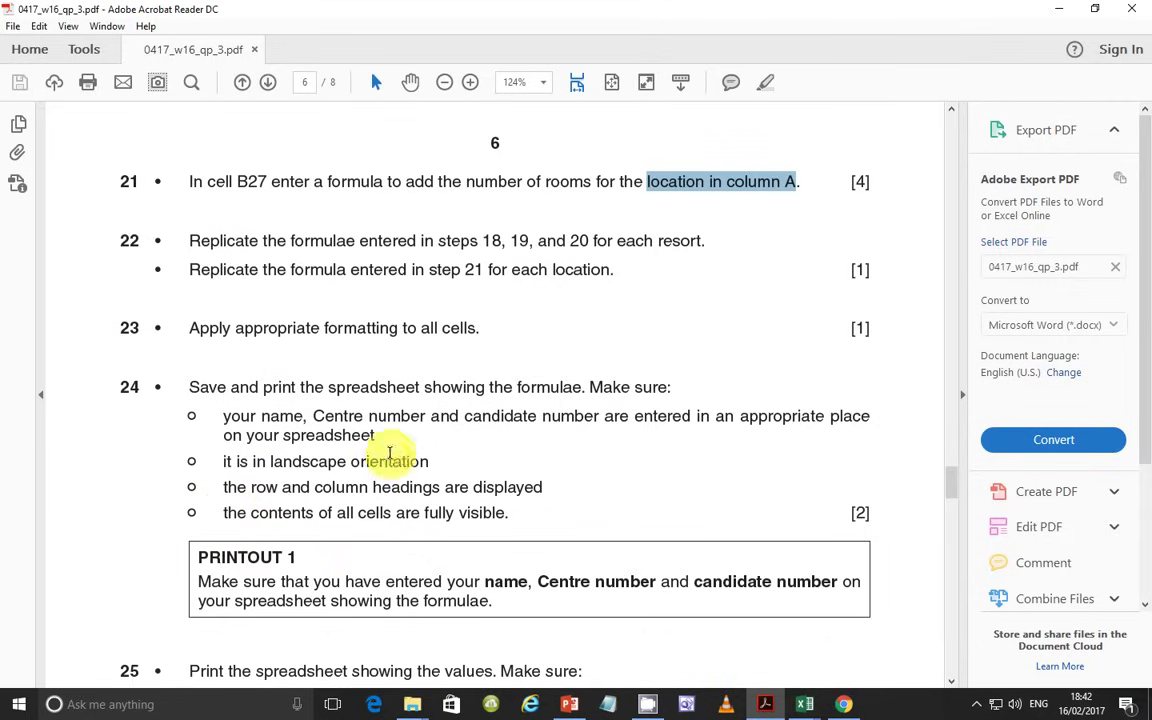
left_click_drag(425, 387, 582, 387)
mouse_move(805, 704)
left_click(766, 630)
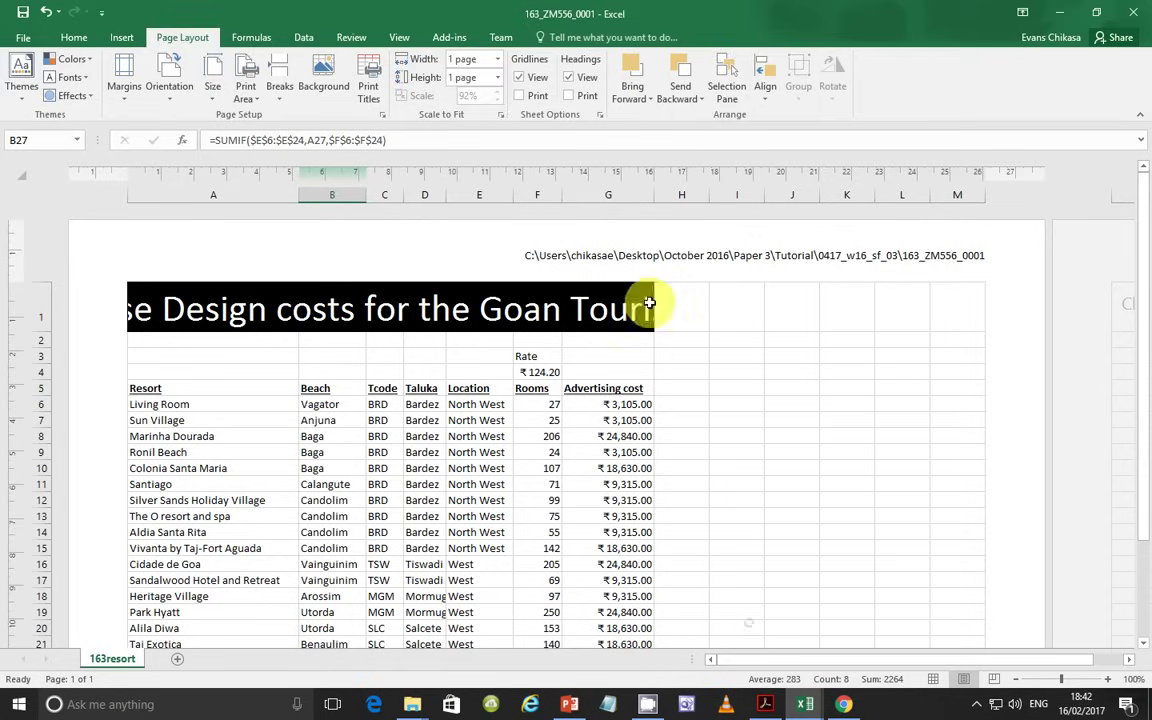
left_click(251, 38)
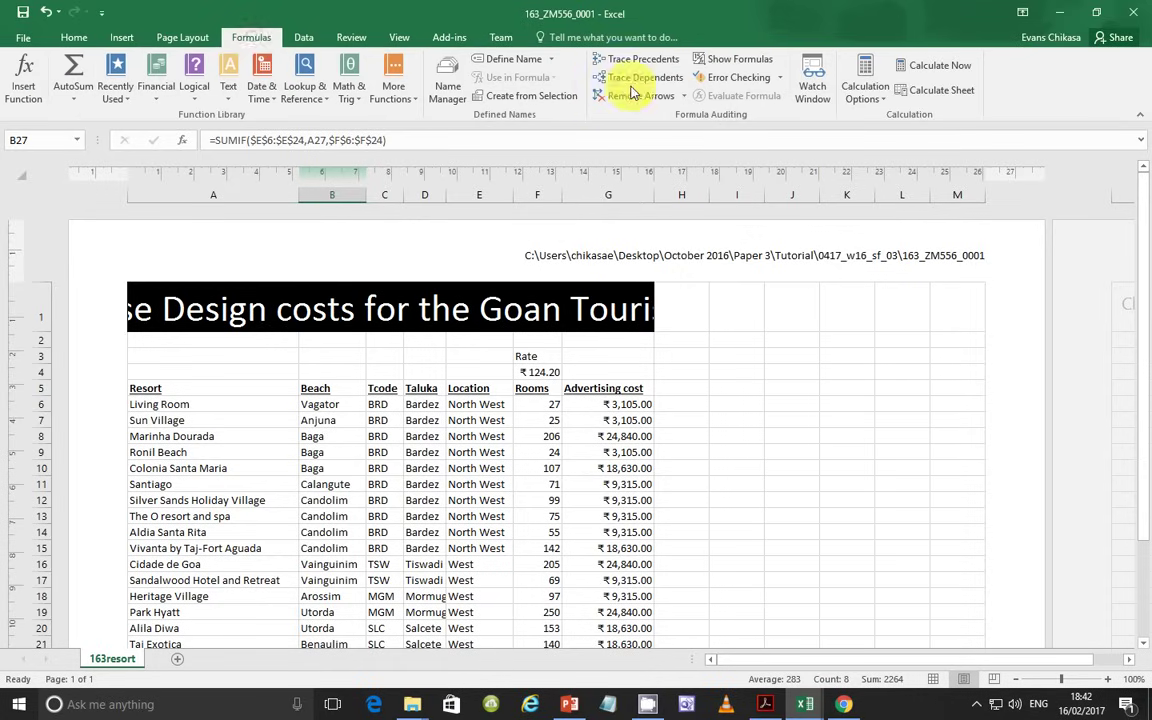
left_click(740, 59)
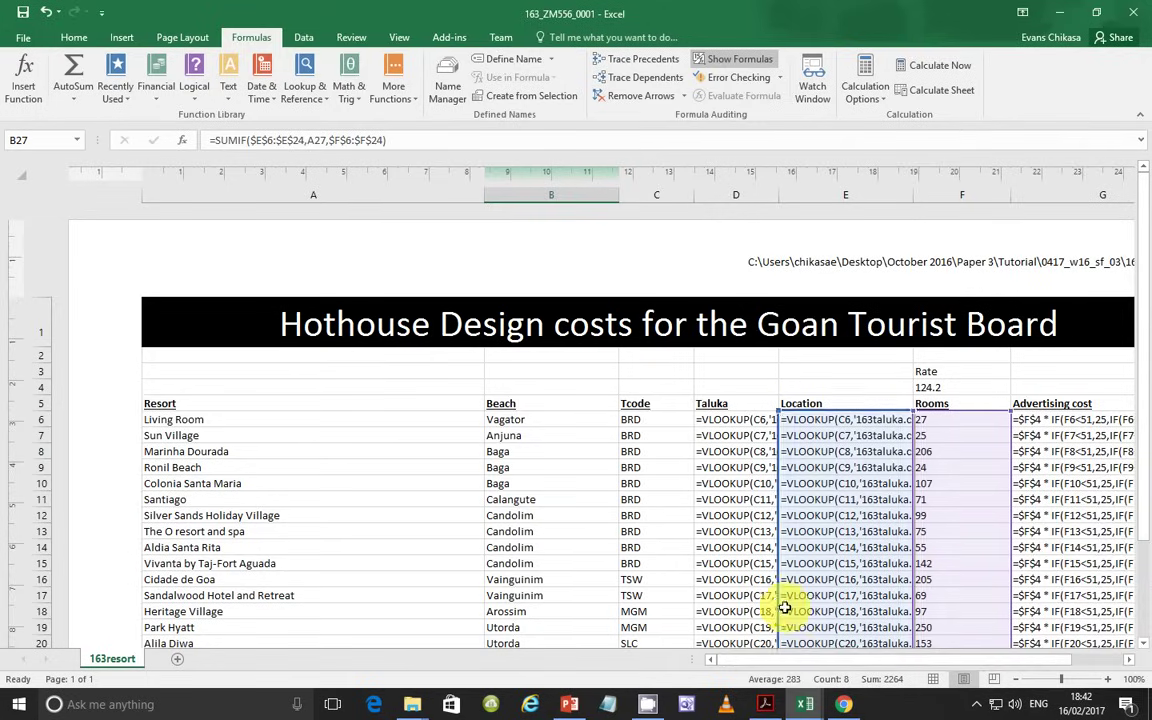
mouse_move(801, 667)
left_mouse_down()
mouse_move(857, 670)
mouse_move(790, 673)
left_mouse_up()
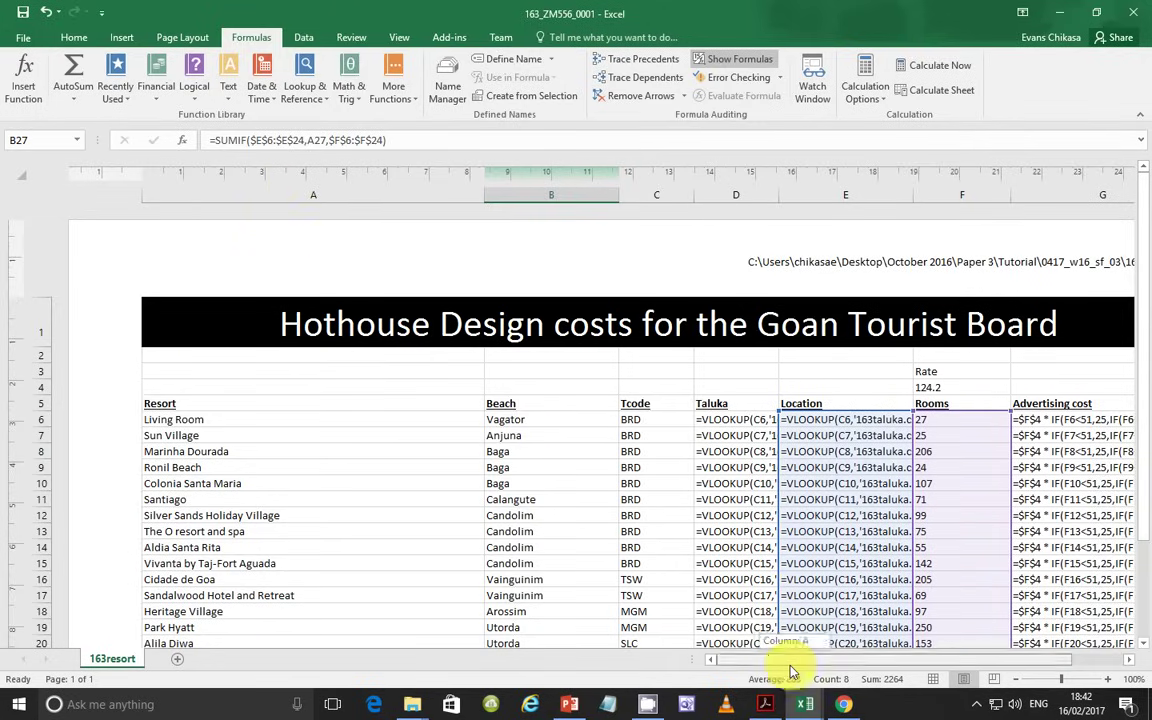
Autofit all column widths in the sheet and check the formulas down to the rooms-by-location table
left_click(21, 172)
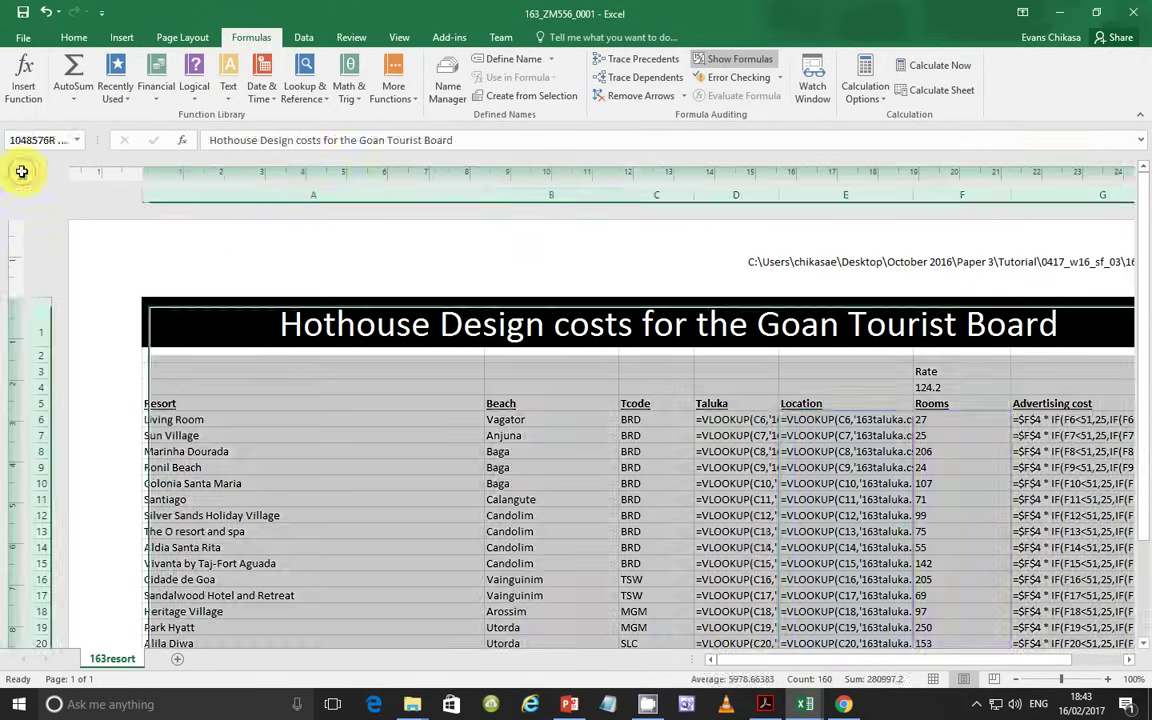
double_click(479, 193)
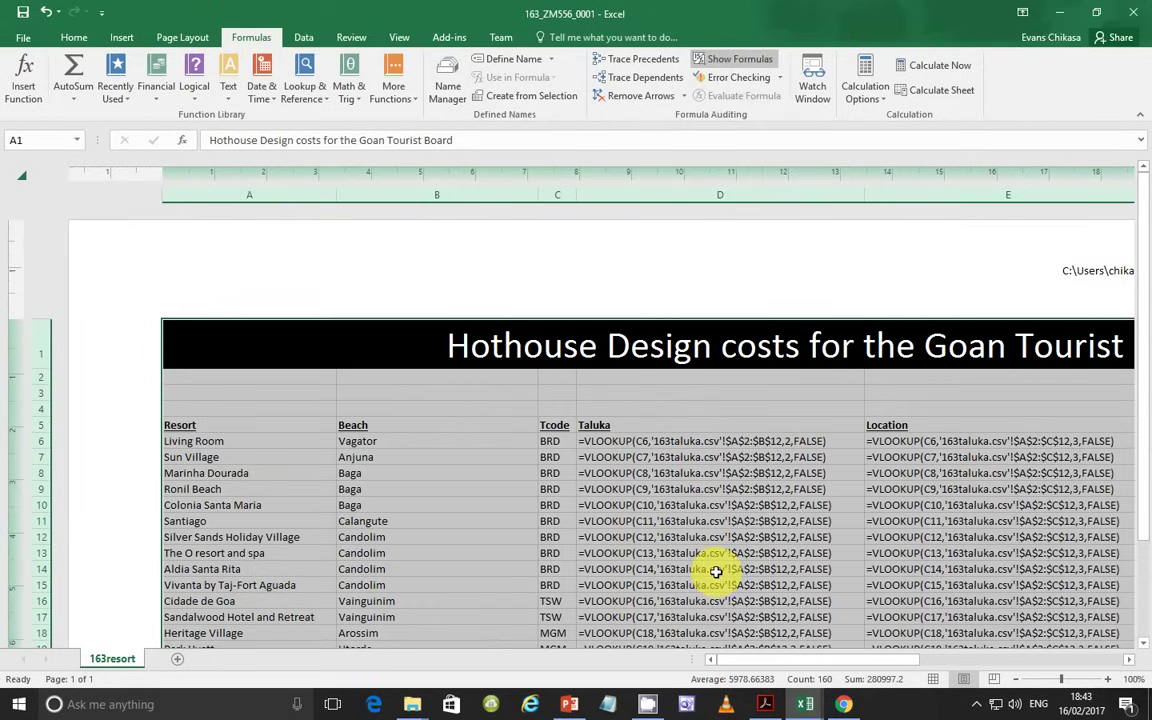
scroll(718, 497, "down", 5)
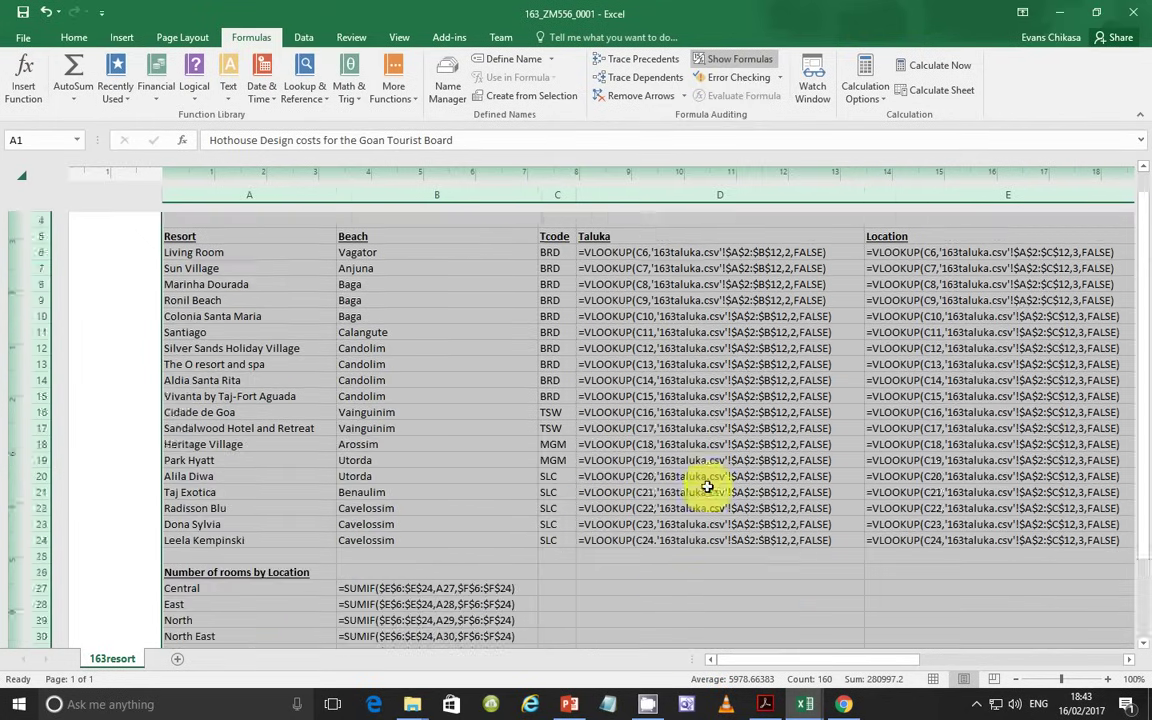
scroll(641, 485, "down", 3)
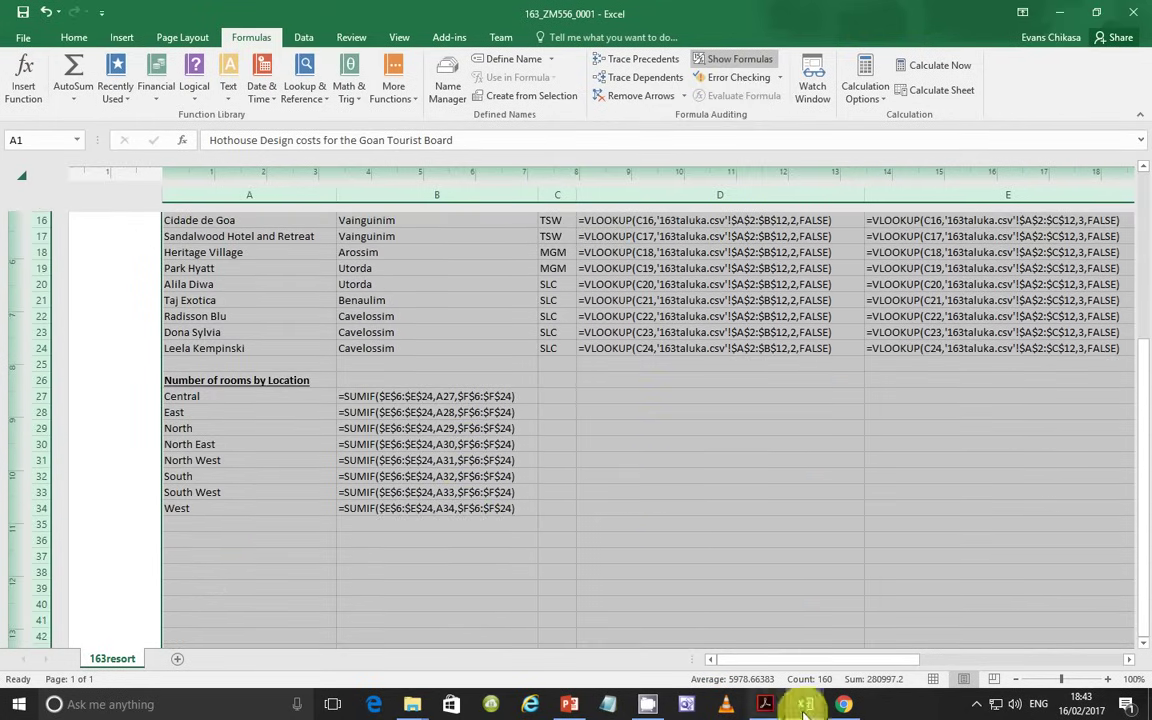
Reread question 24's list of printout requirements in Acrobat Reader and return to the resort workbook in Excel
left_click(765, 704)
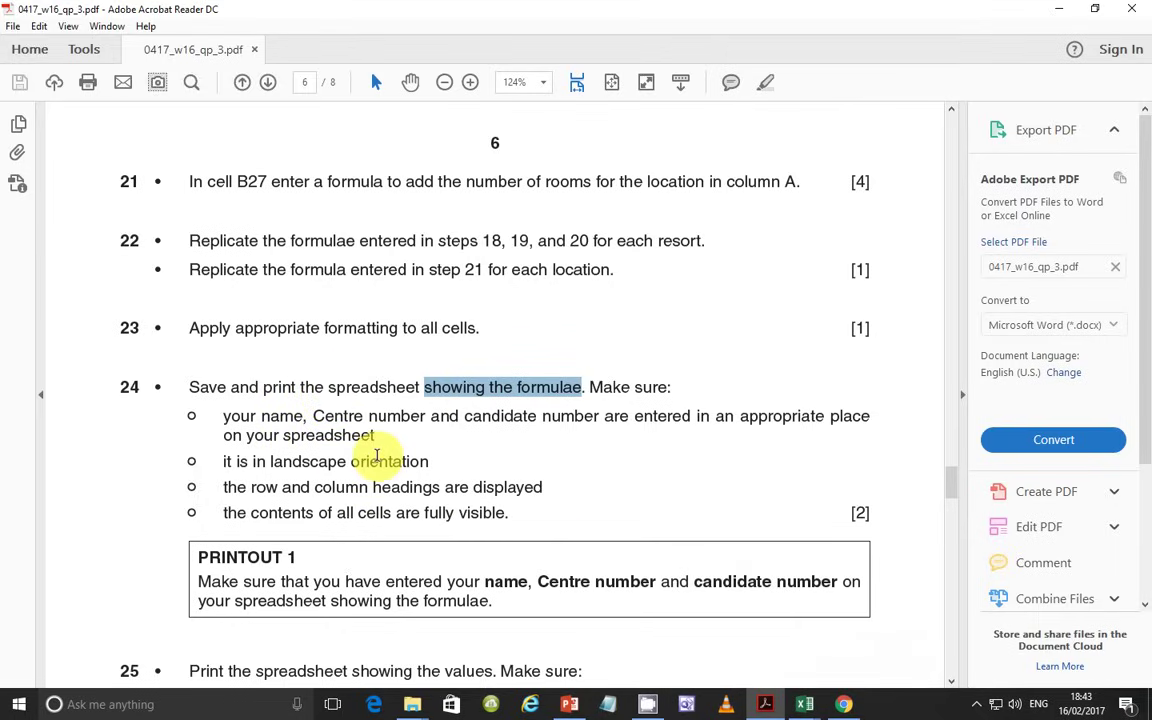
left_click_drag(193, 383, 523, 515)
left_click(424, 487)
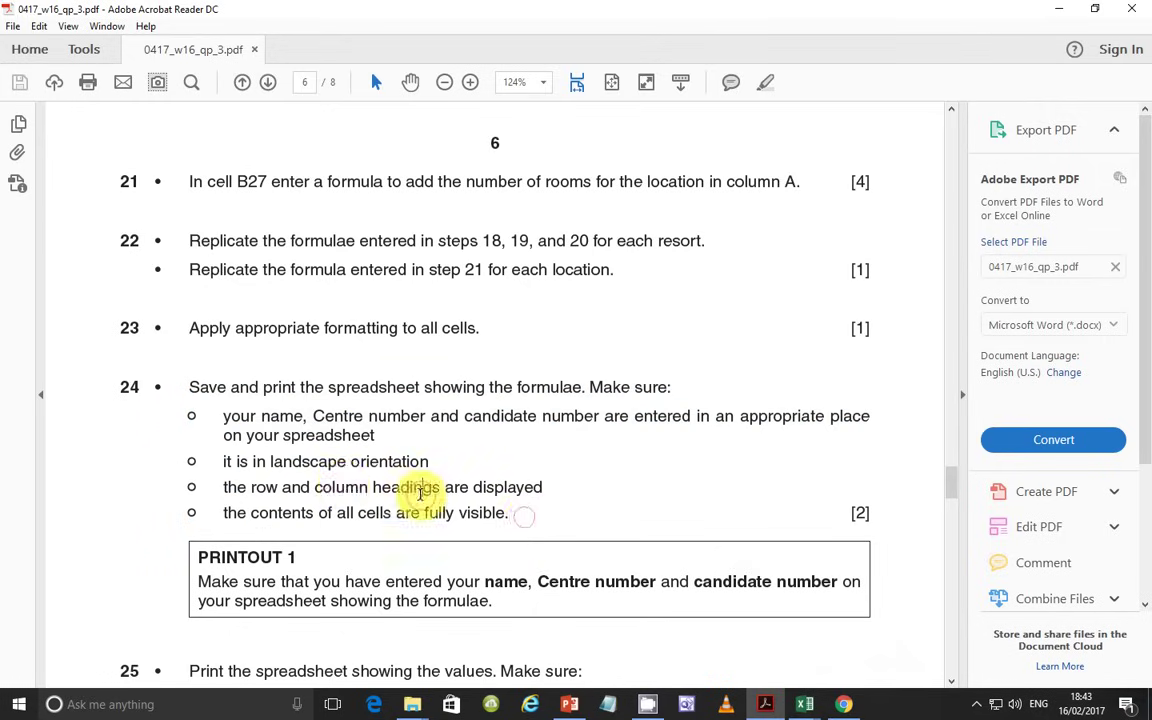
mouse_move(805, 694)
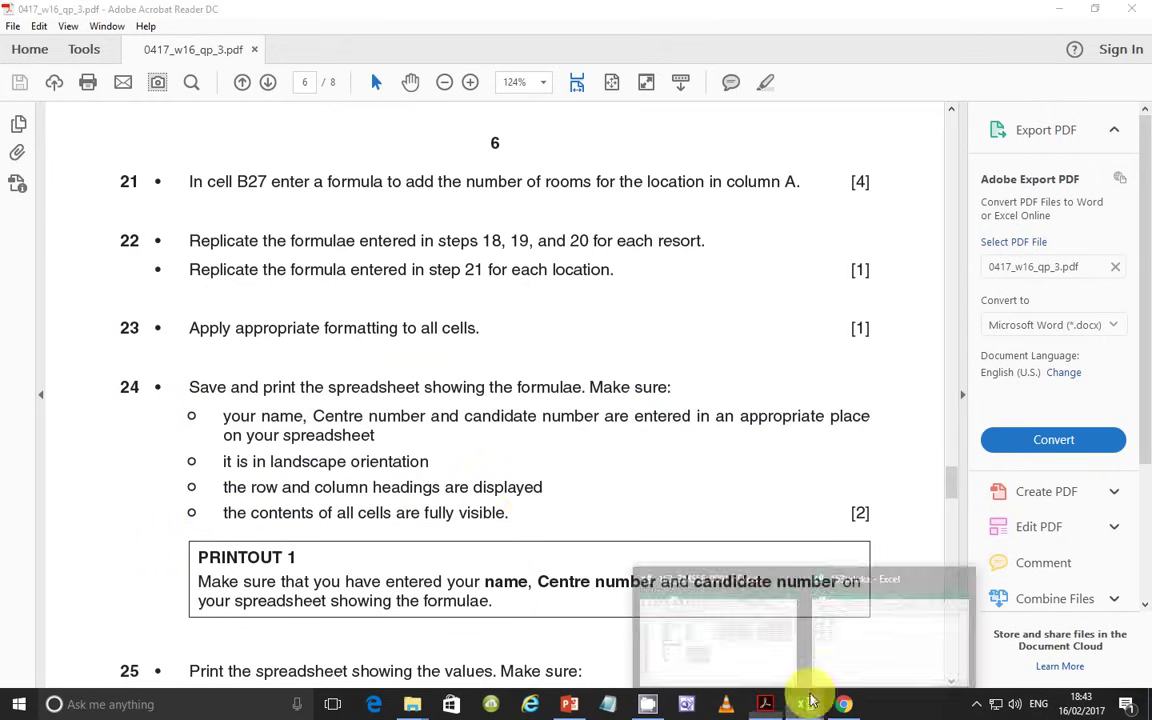
left_click(681, 643)
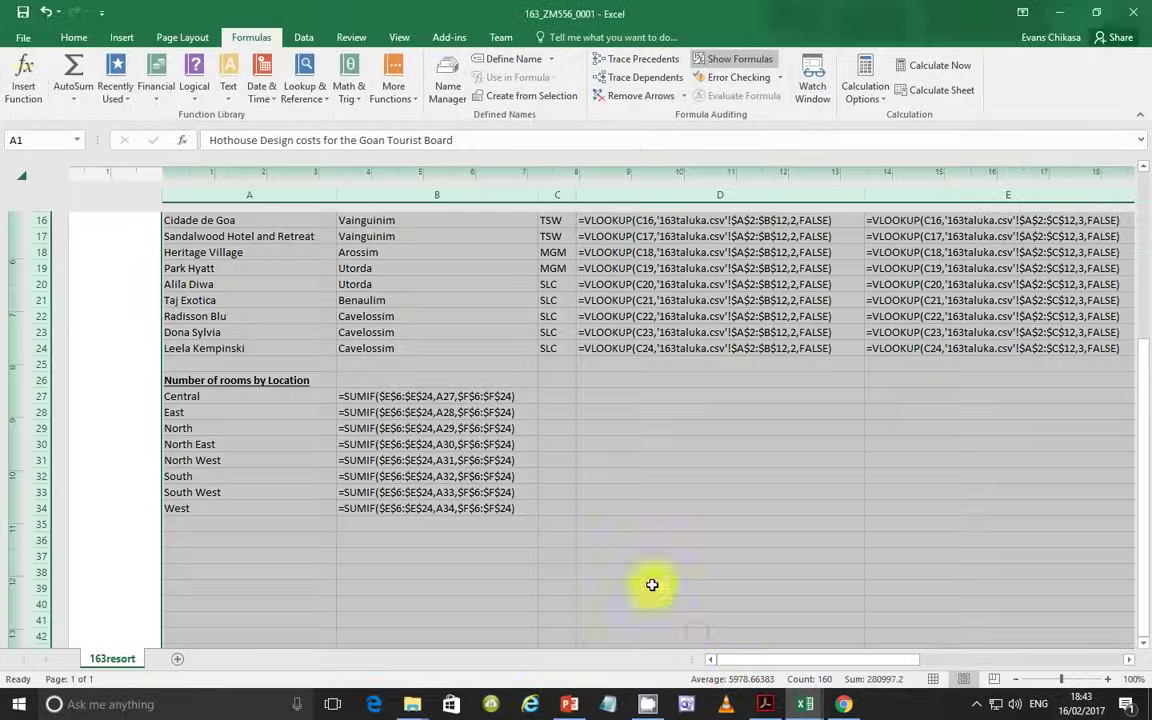
Open the print preview of the formula sheet and set its scaling to No Scaling
left_click(25, 42)
left_click(31, 228)
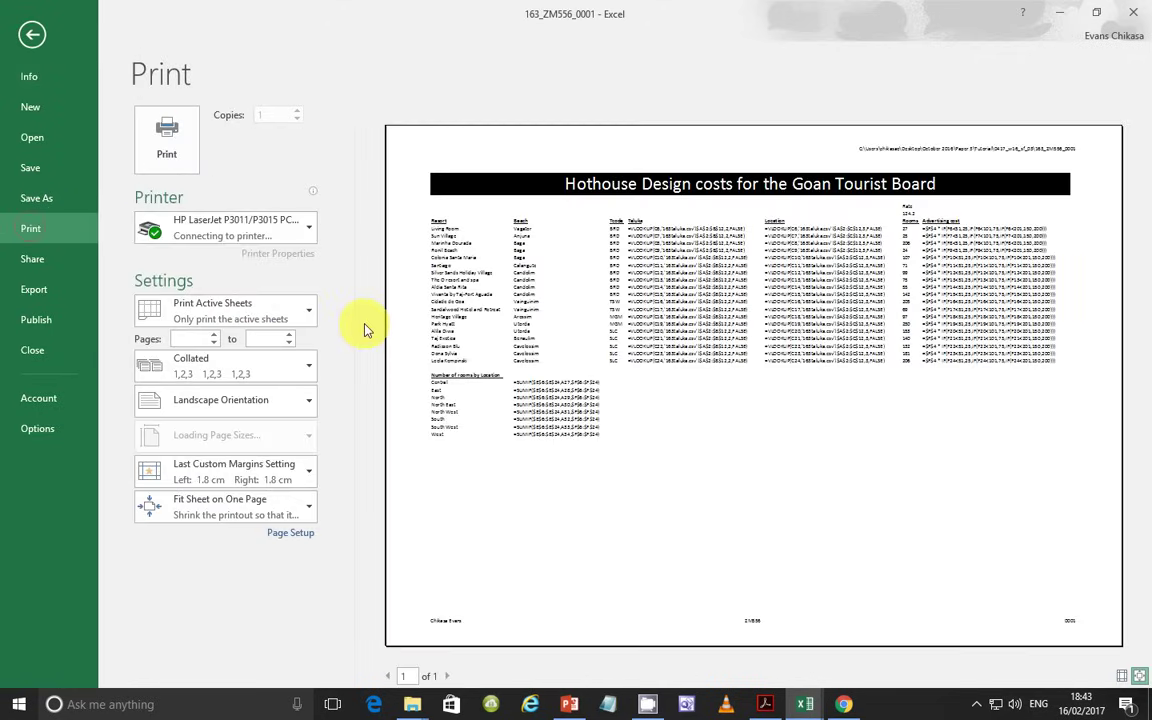
left_click(283, 549)
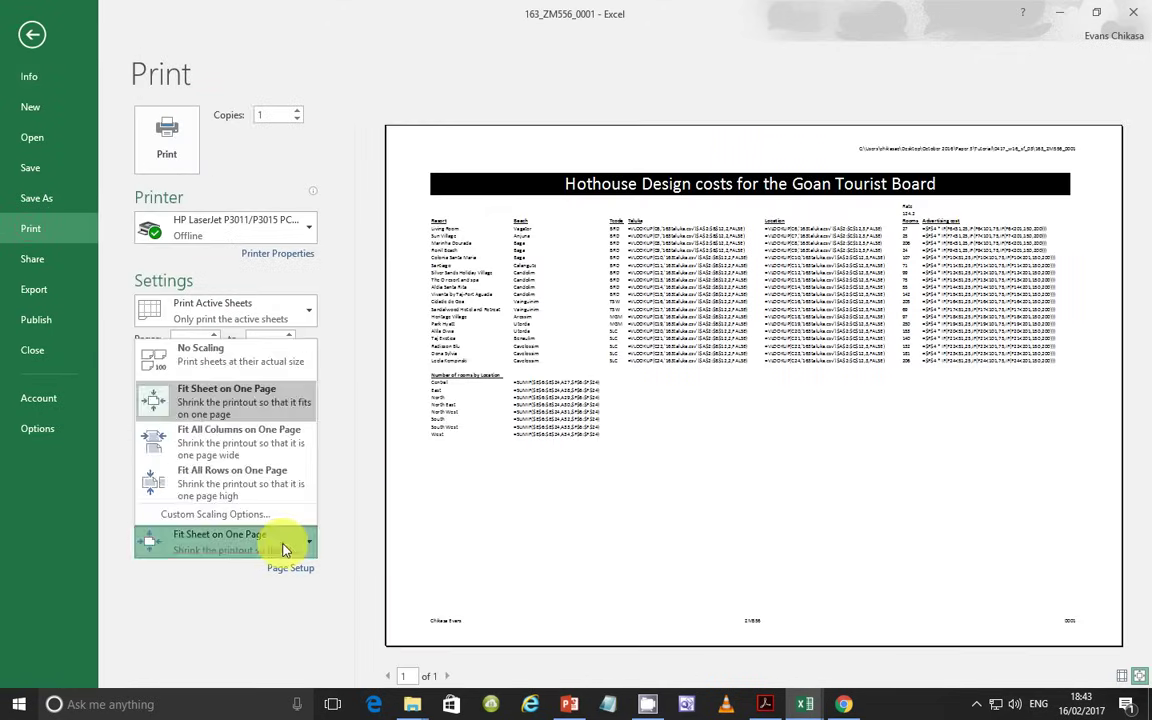
left_click(247, 357)
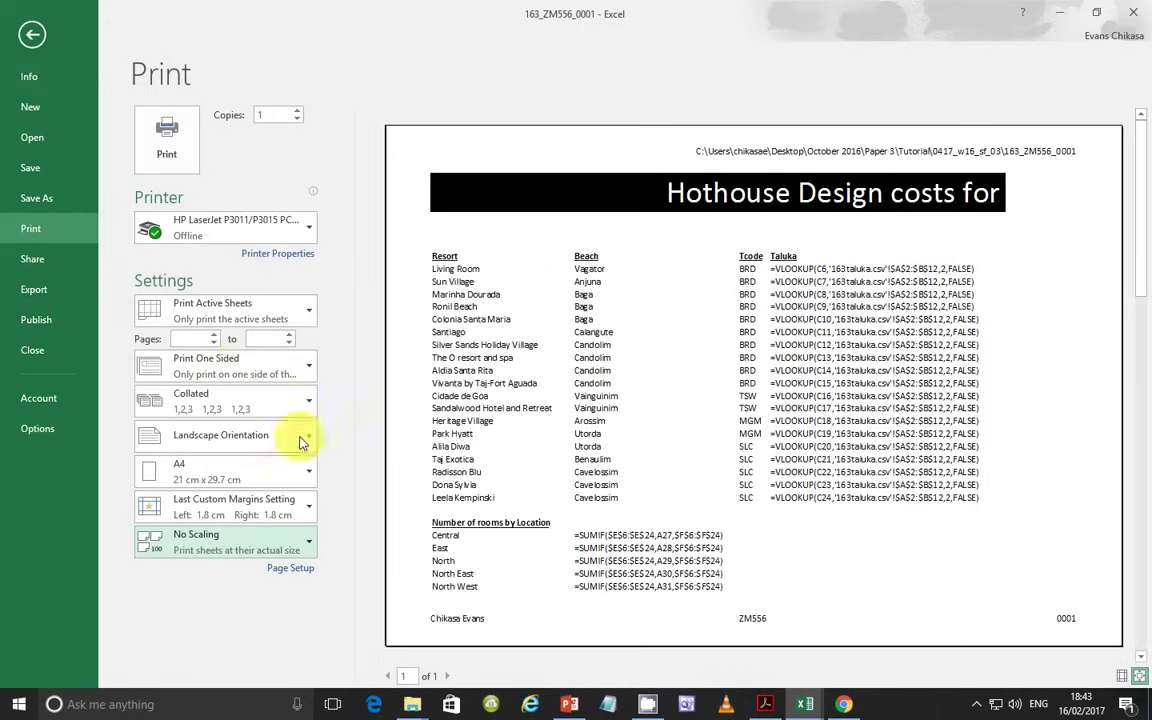
left_click(261, 548)
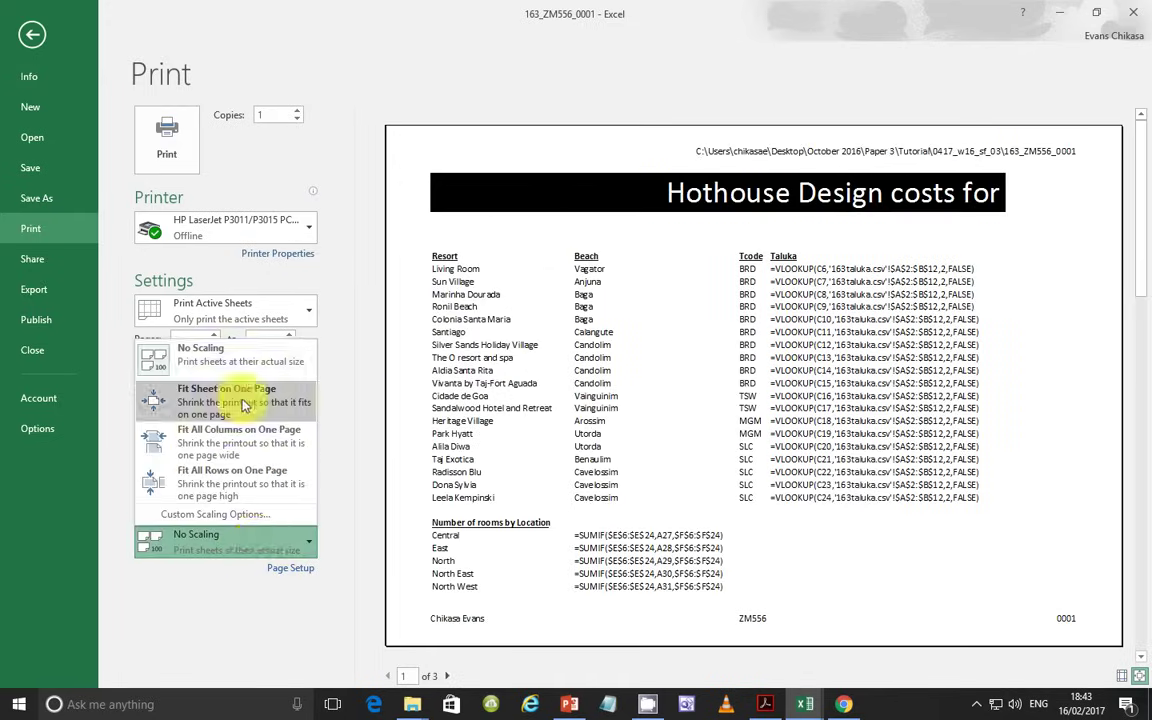
left_click(190, 612)
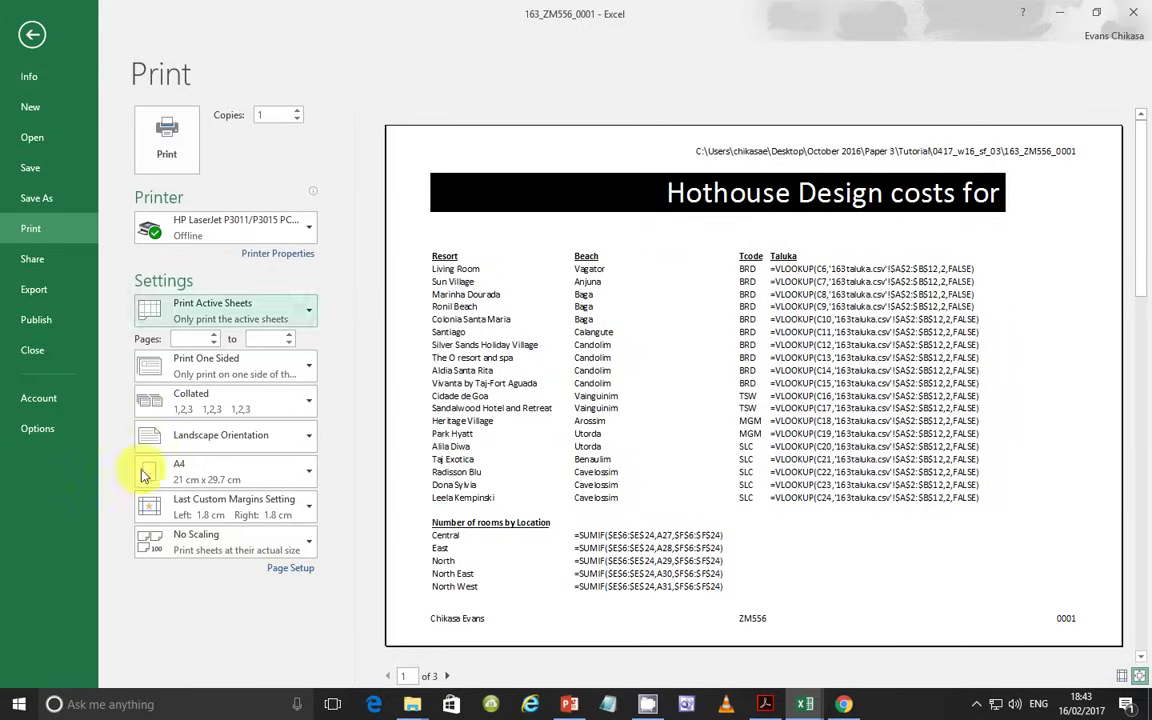
Turn on printing of gridlines and row and column headings in the page setup
left_click(277, 578)
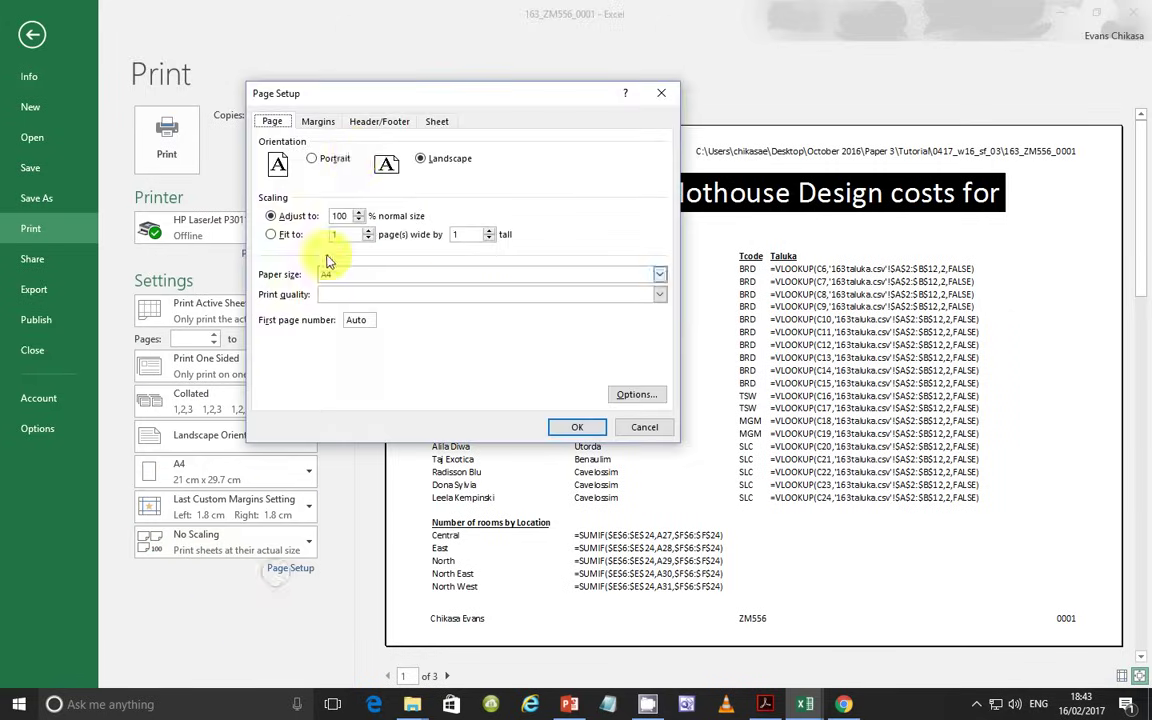
left_click(436, 126)
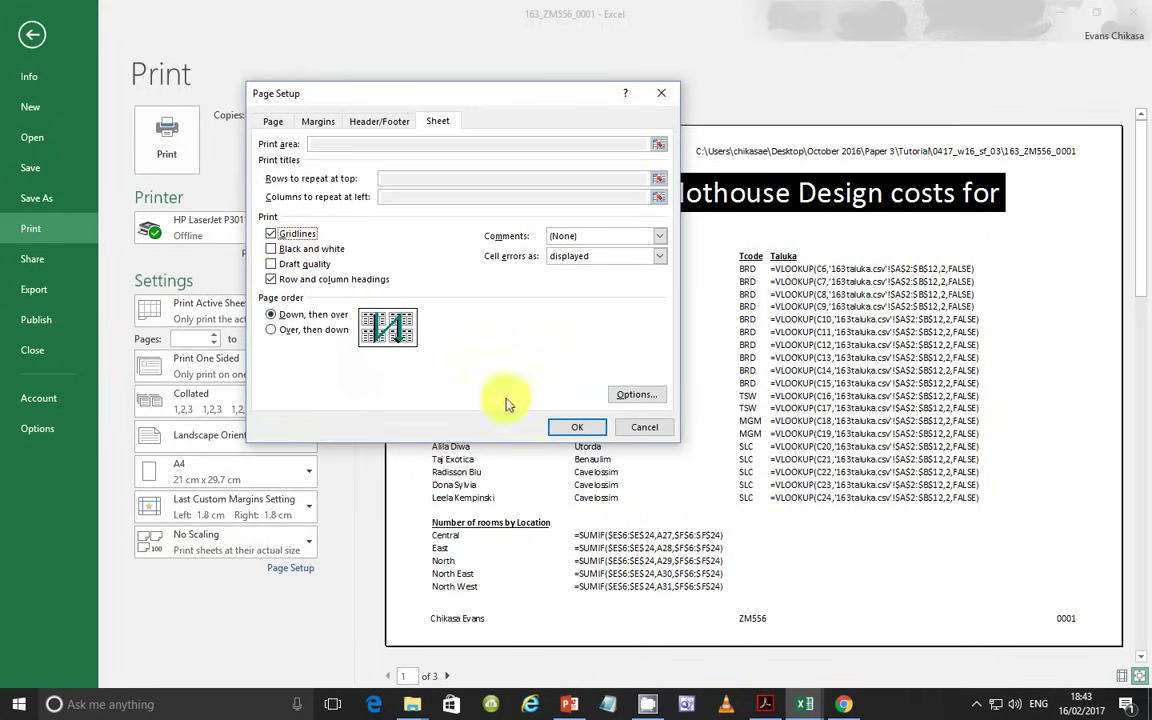
left_click(572, 428)
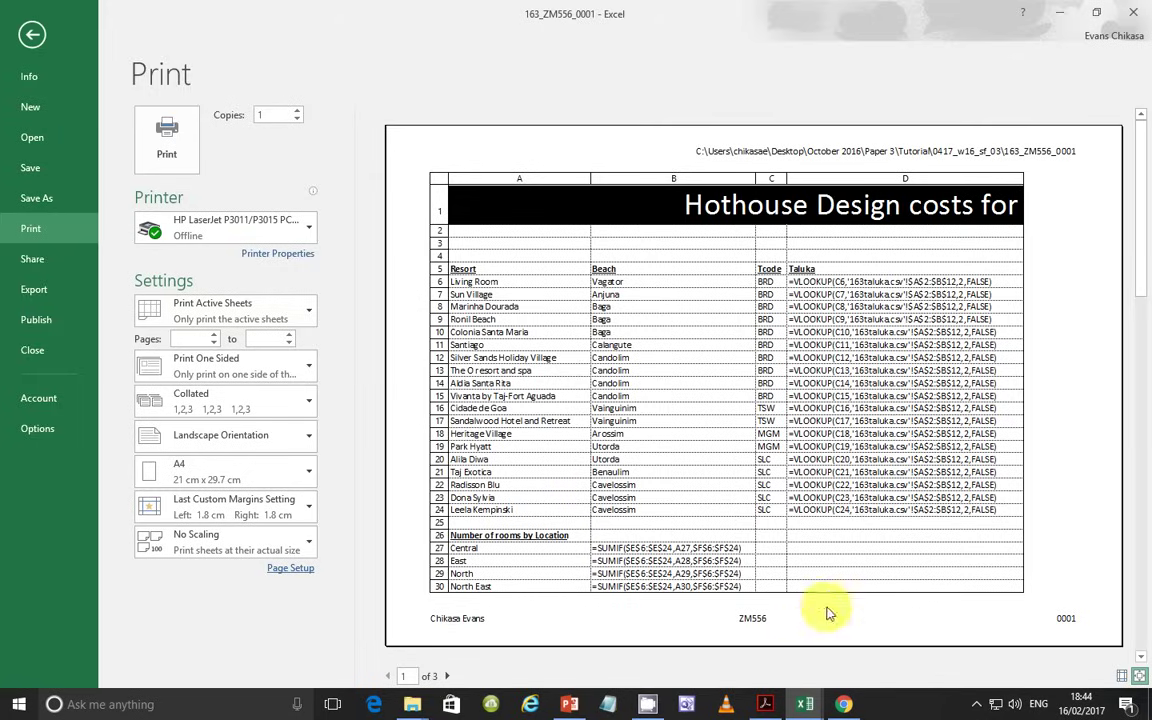
Read question 25's requirements for the values printout in Acrobat Reader and return to the resort workbook's print preview in Excel
left_click(765, 702)
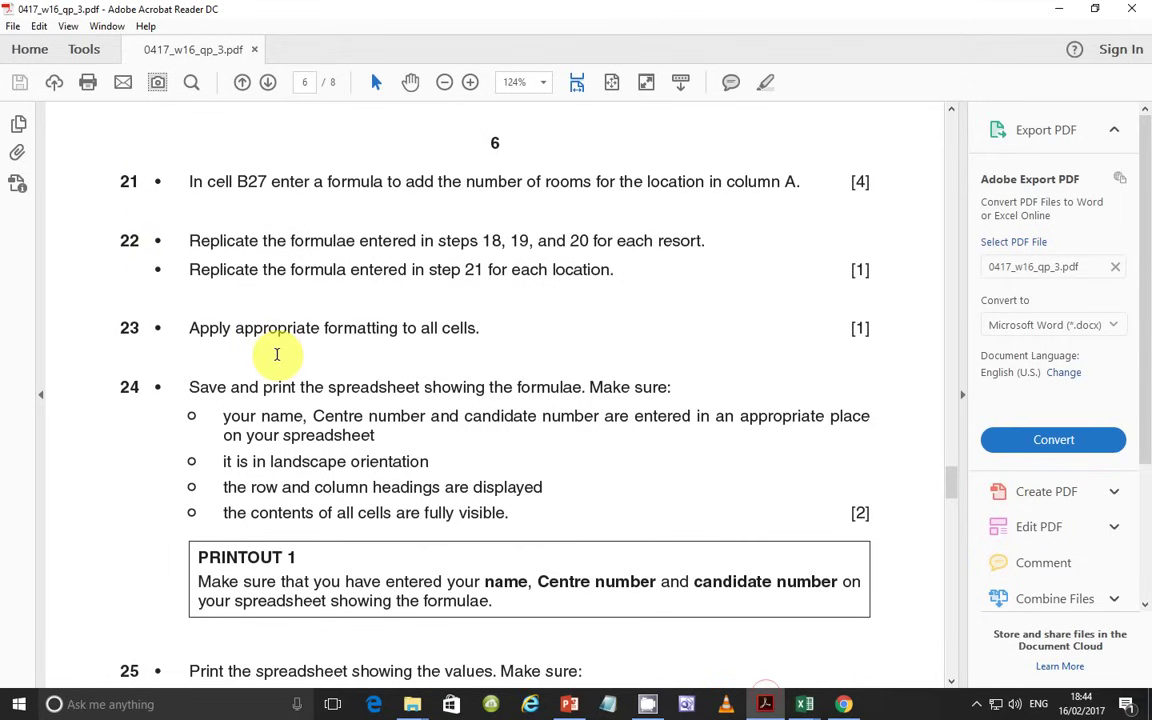
scroll(411, 528, "down", 1)
scroll(405, 528, "down", 1)
scroll(303, 478, "down", 1)
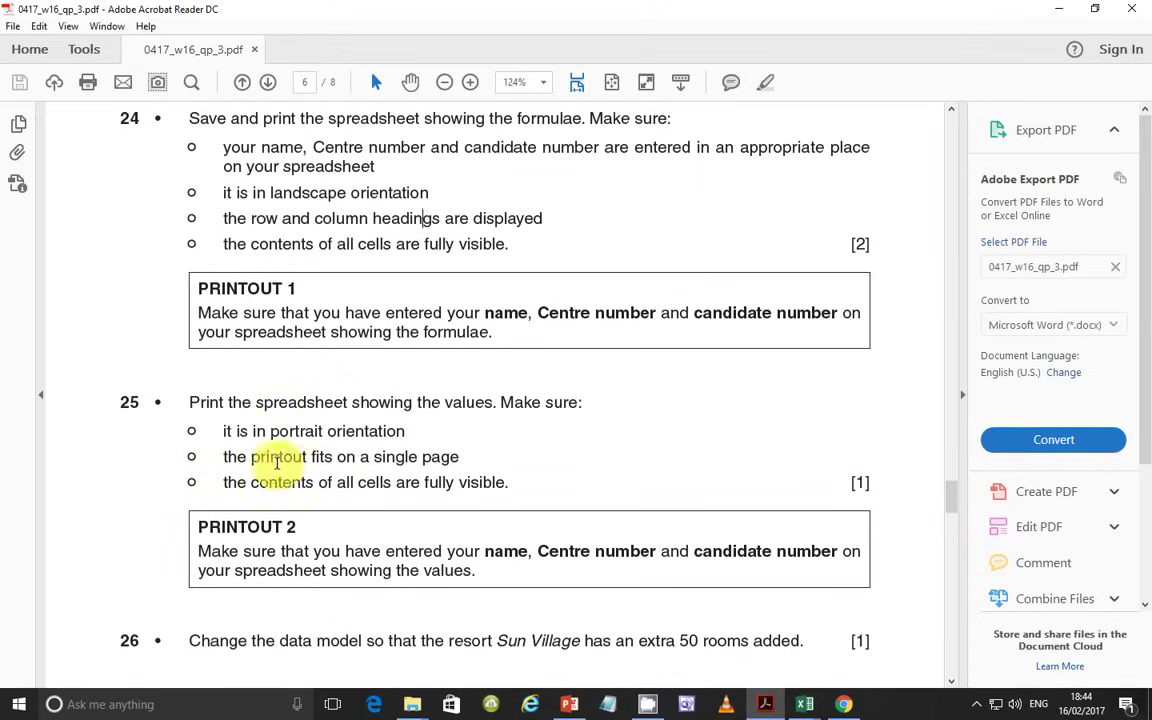
left_click_drag(473, 458, 220, 459)
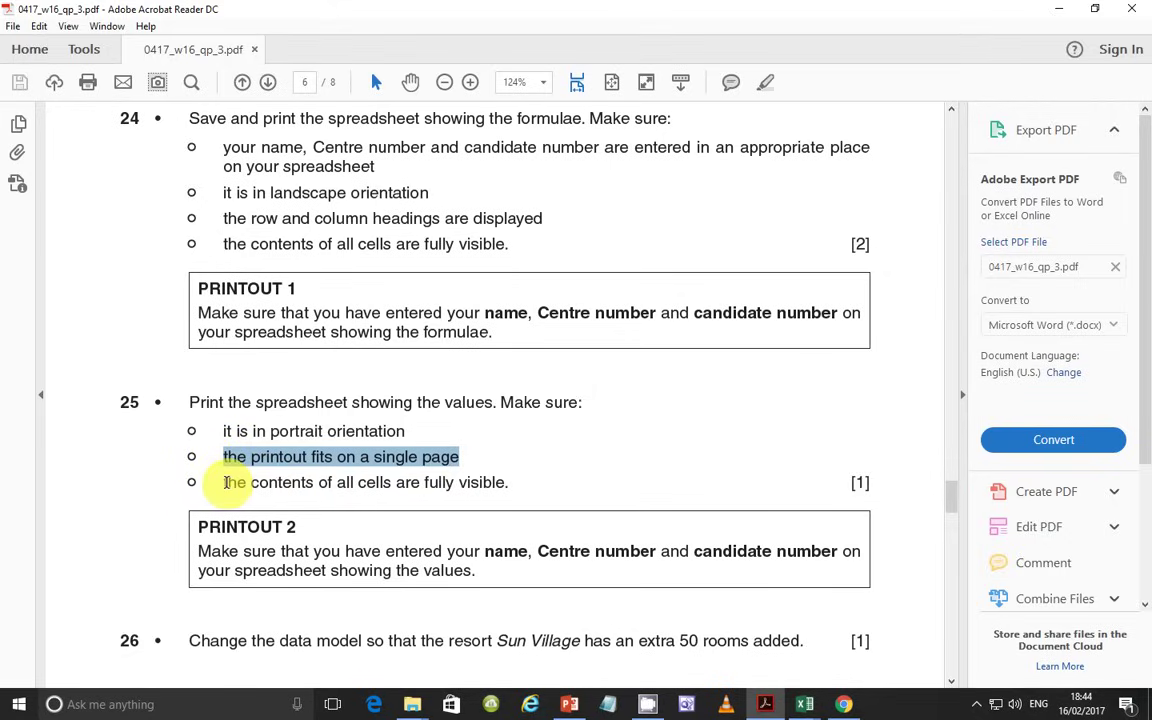
left_click_drag(226, 483, 503, 485)
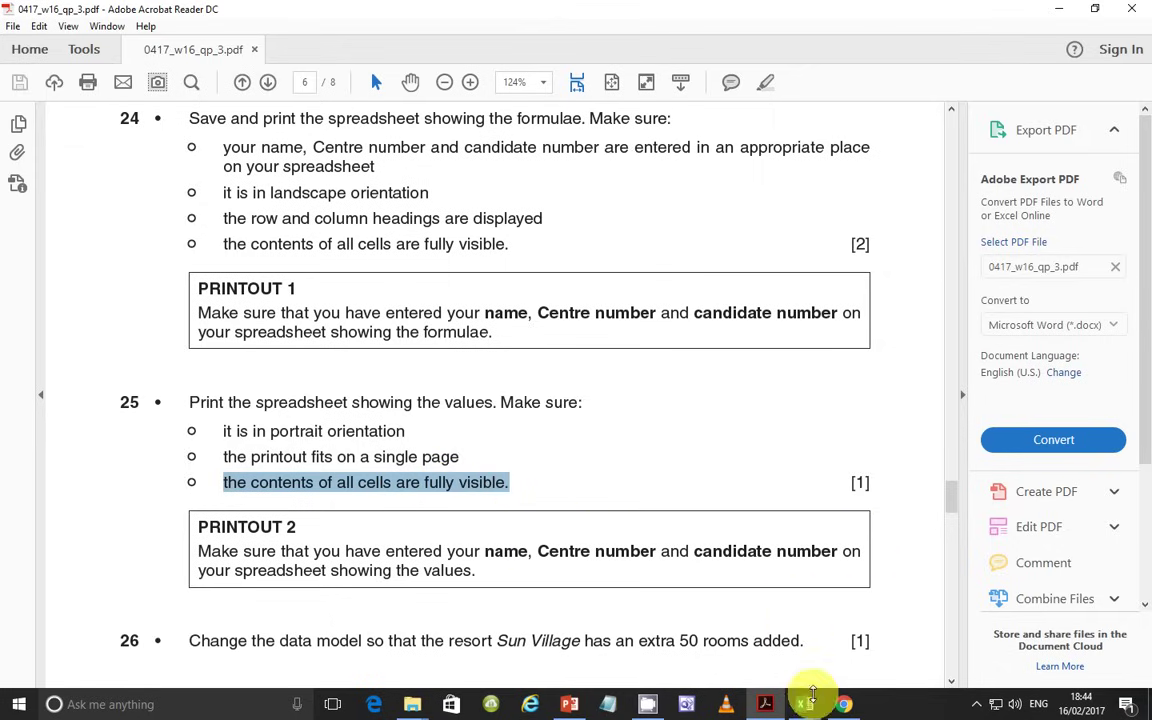
mouse_move(805, 700)
left_click(761, 652)
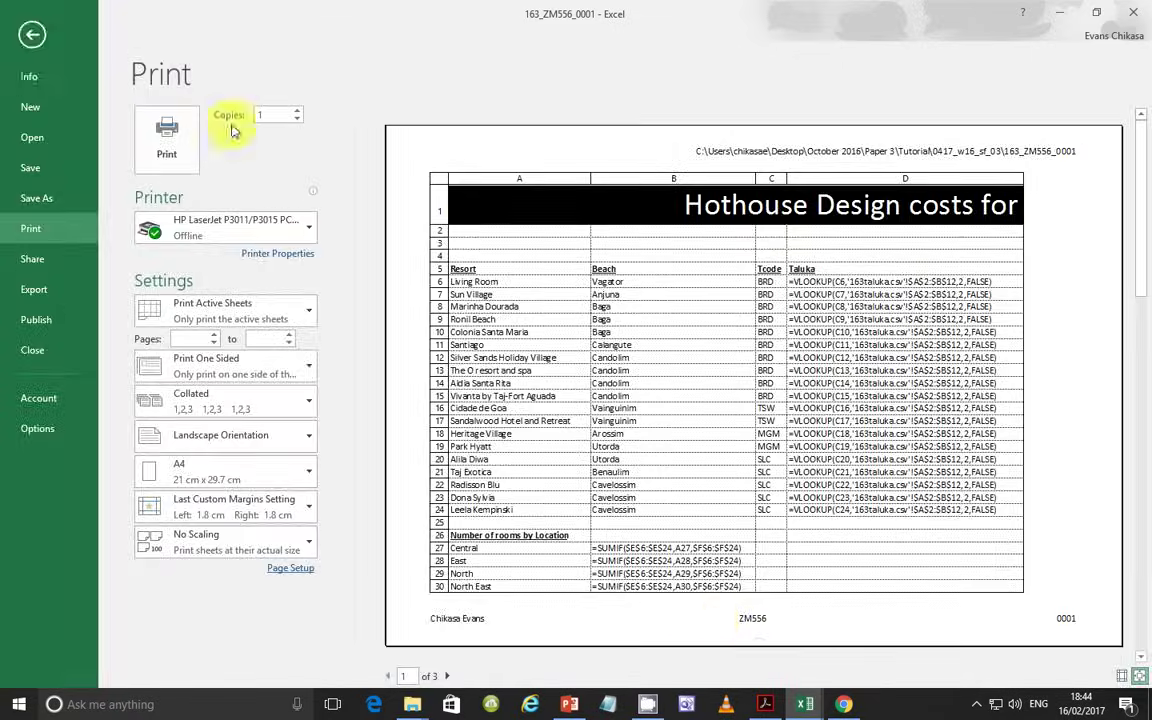
Leave the print preview, set the page orientation to Portrait and show the sheet's values instead of formulas
left_click(32, 34)
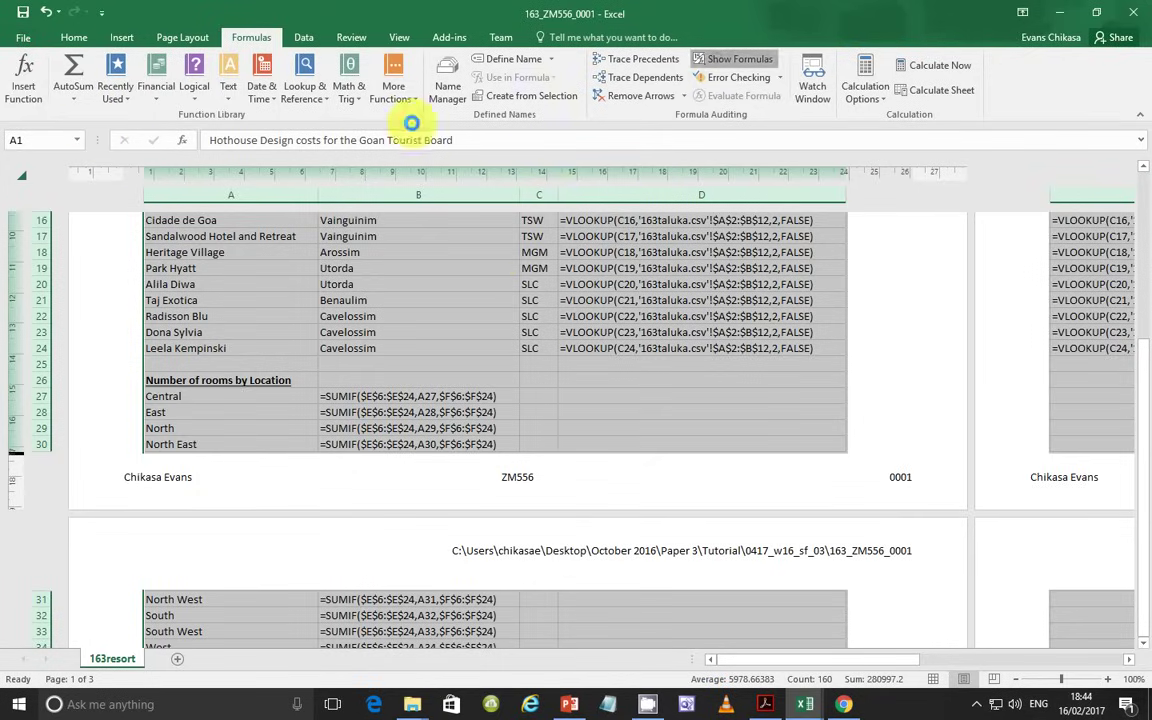
left_click(182, 37)
left_click(169, 76)
left_click(170, 120)
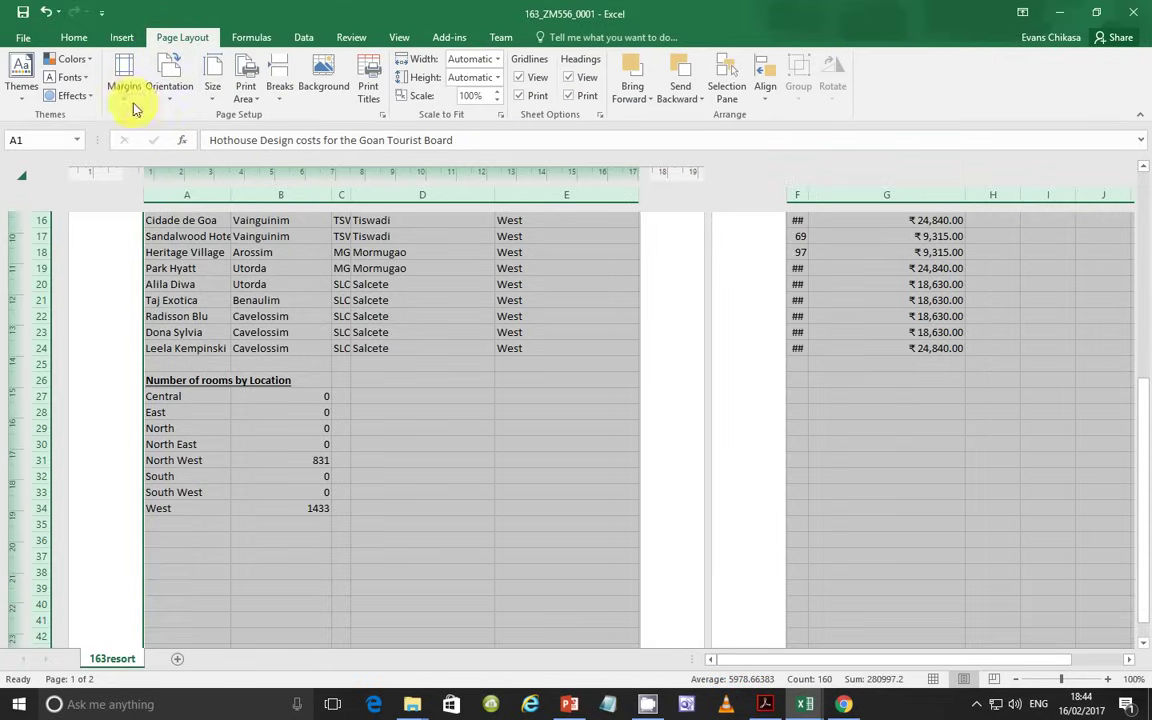
AutoFit all of the sheet's columns to their contents and check the page layout in the print preview
scroll(474, 335, "up", 5)
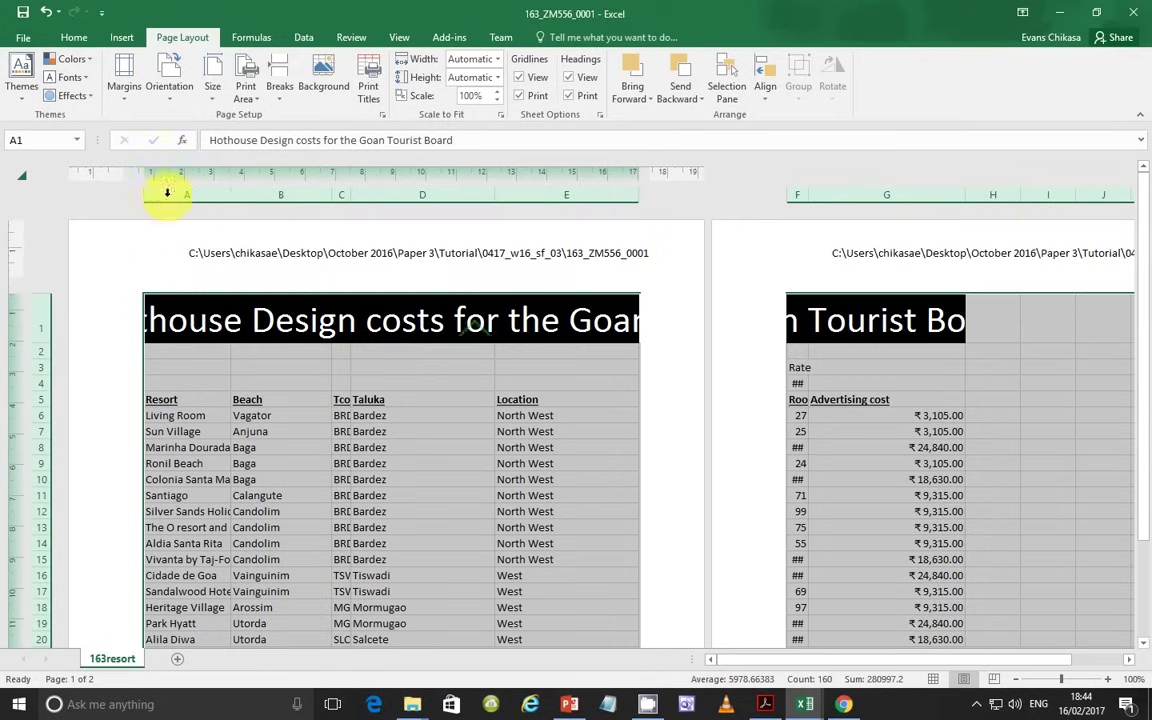
double_click(233, 200)
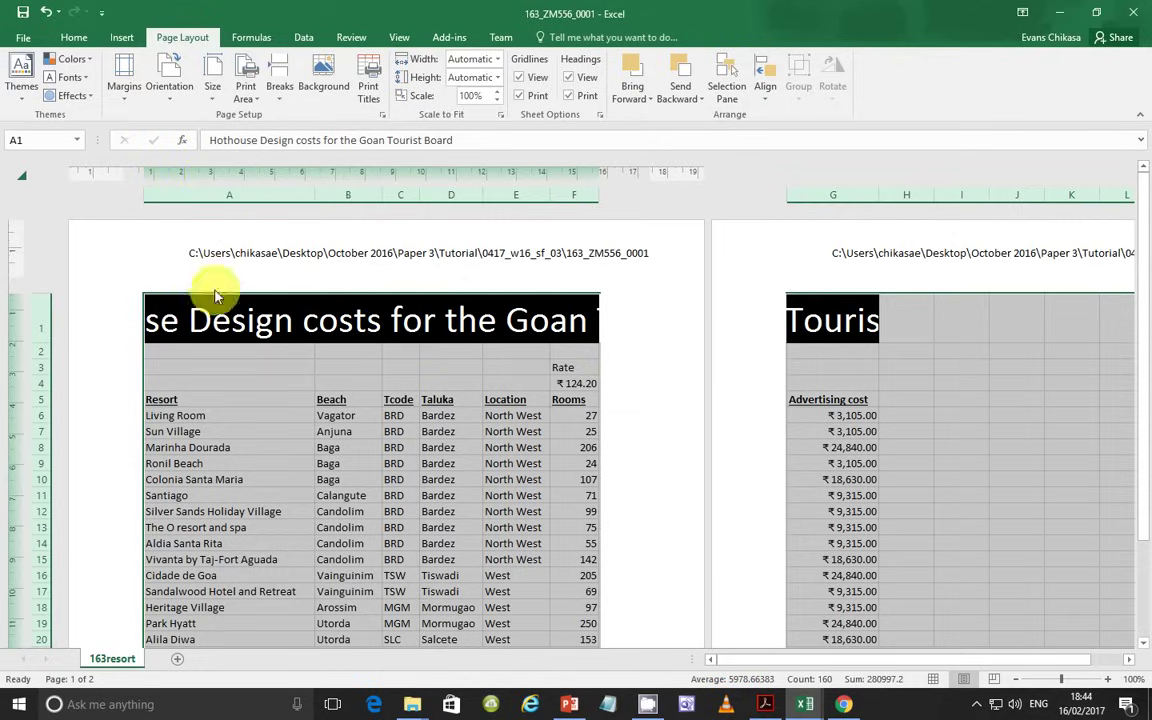
left_click(22, 37)
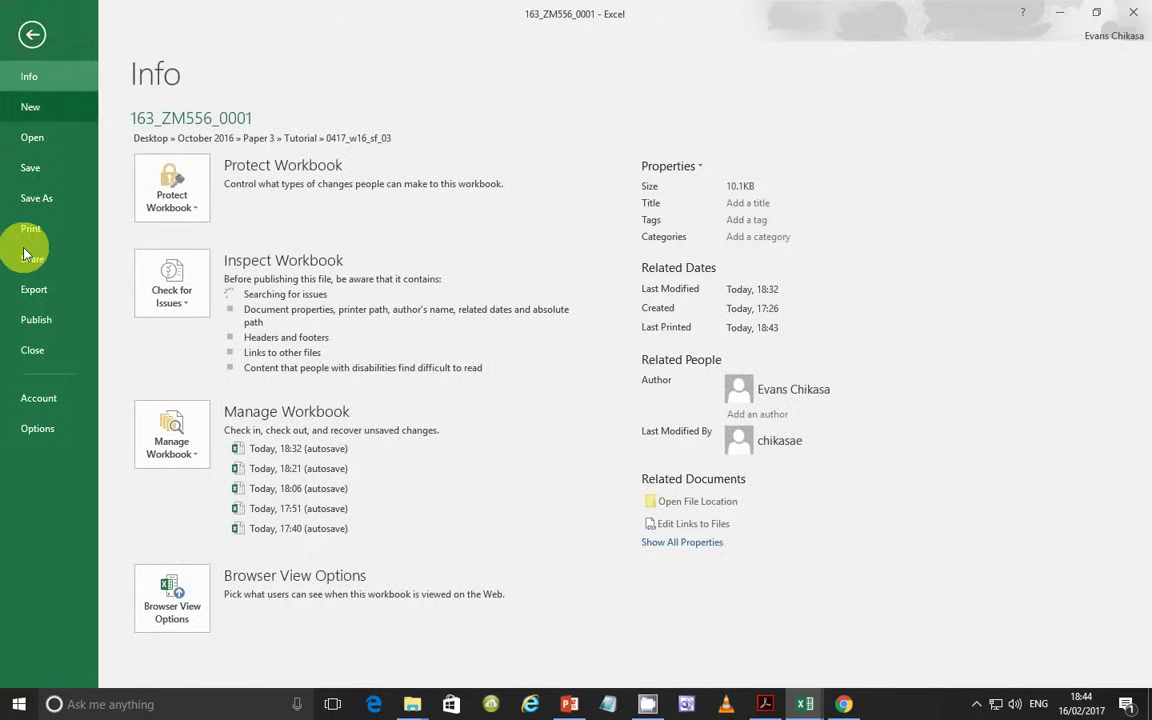
left_click(31, 230)
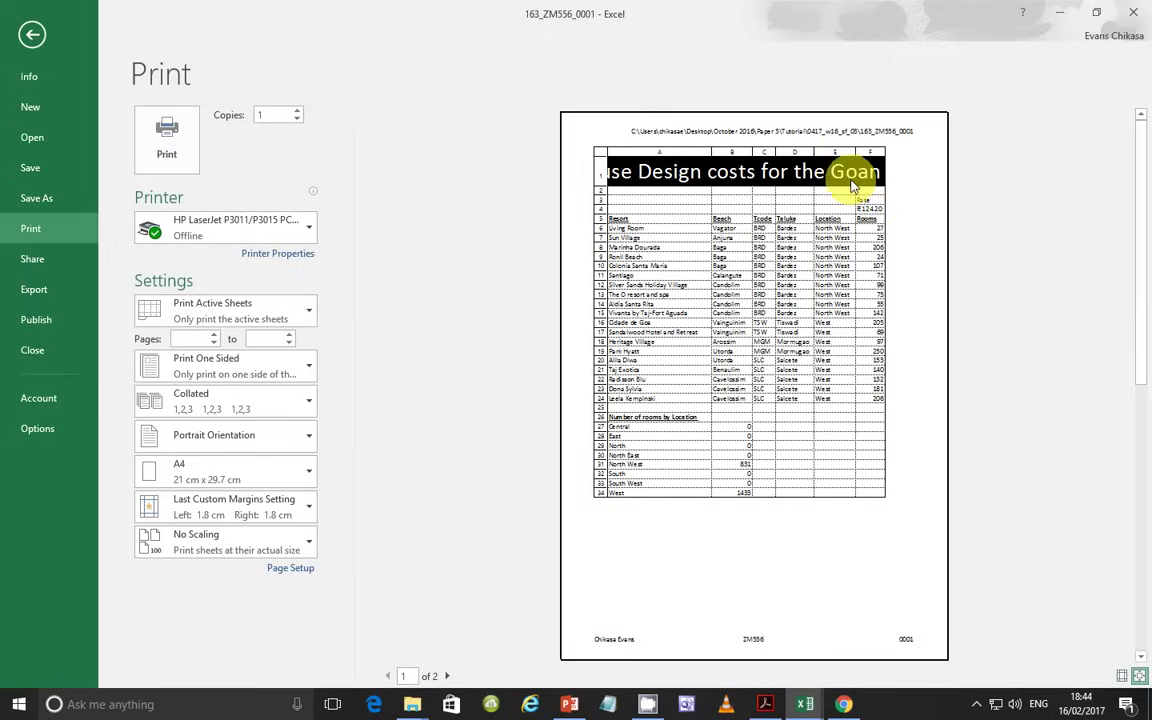
mouse_move(793, 708)
left_click(765, 650)
left_click(38, 38)
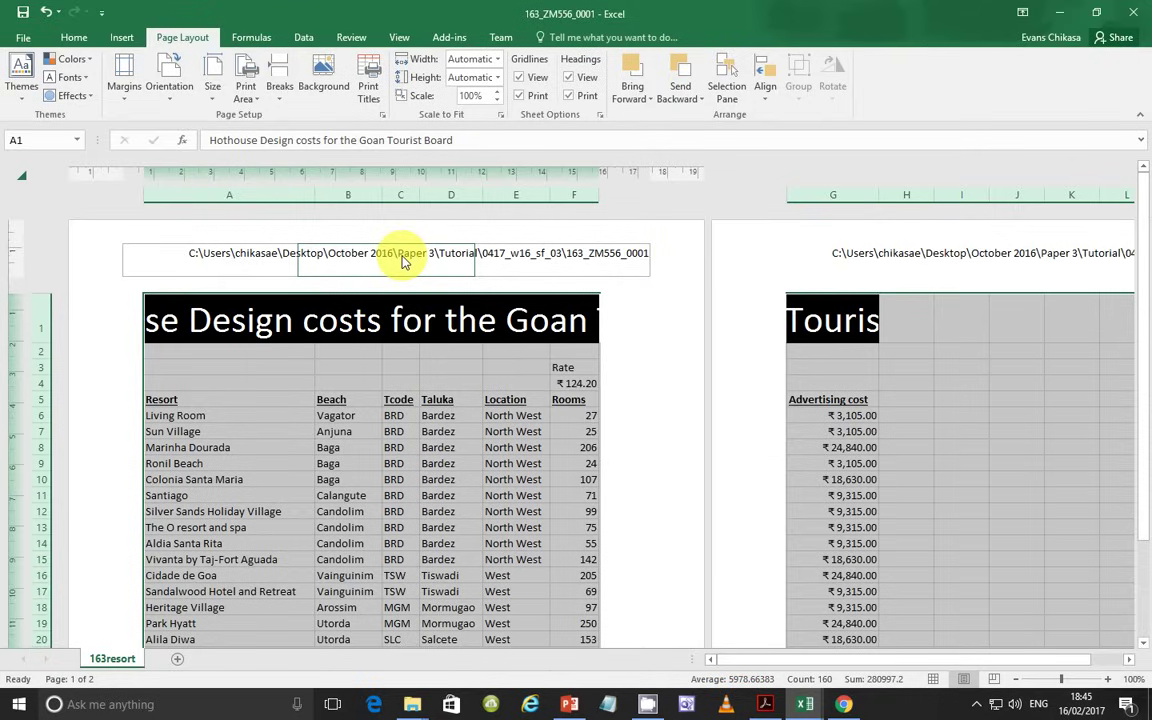
Wrap the title text in A1 and increase row 1's height until both title lines are fully visible
left_click(309, 309)
left_click(83, 45)
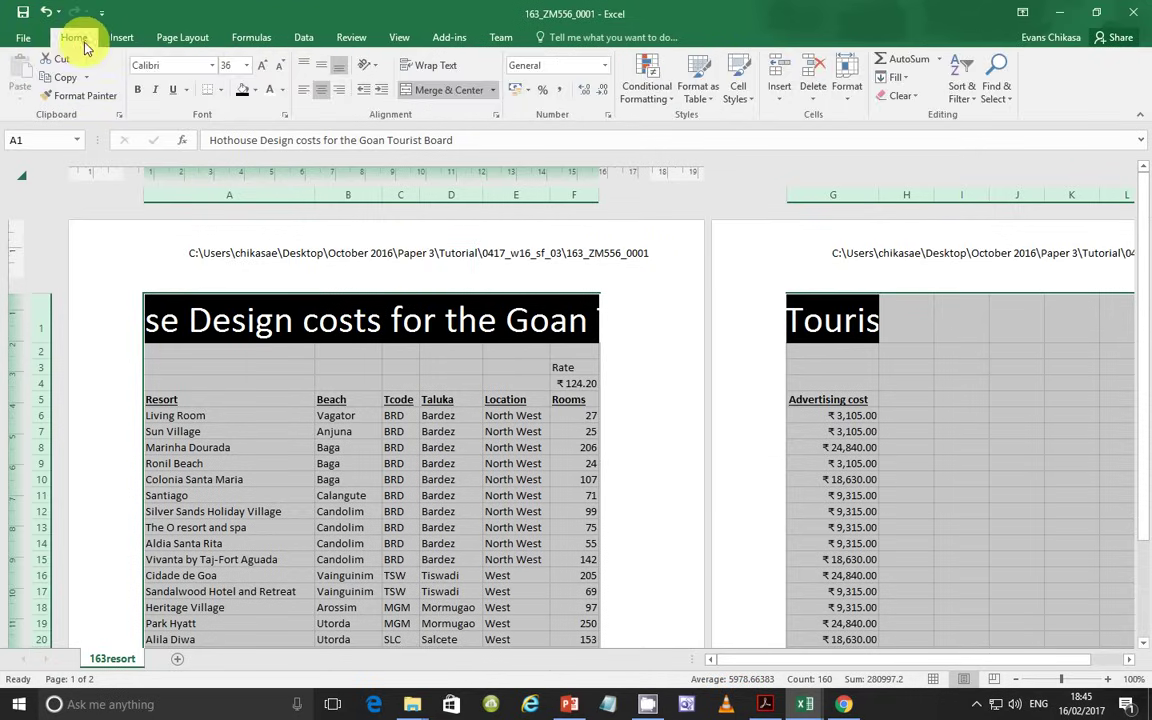
left_click(346, 323)
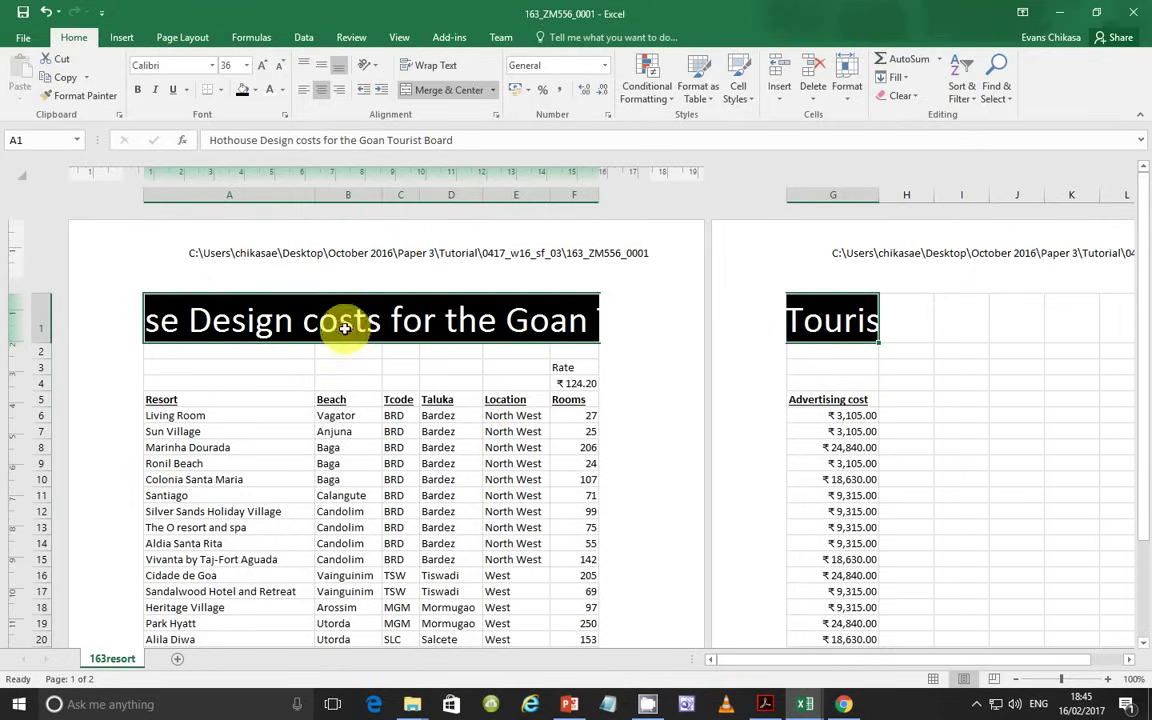
left_click(425, 68)
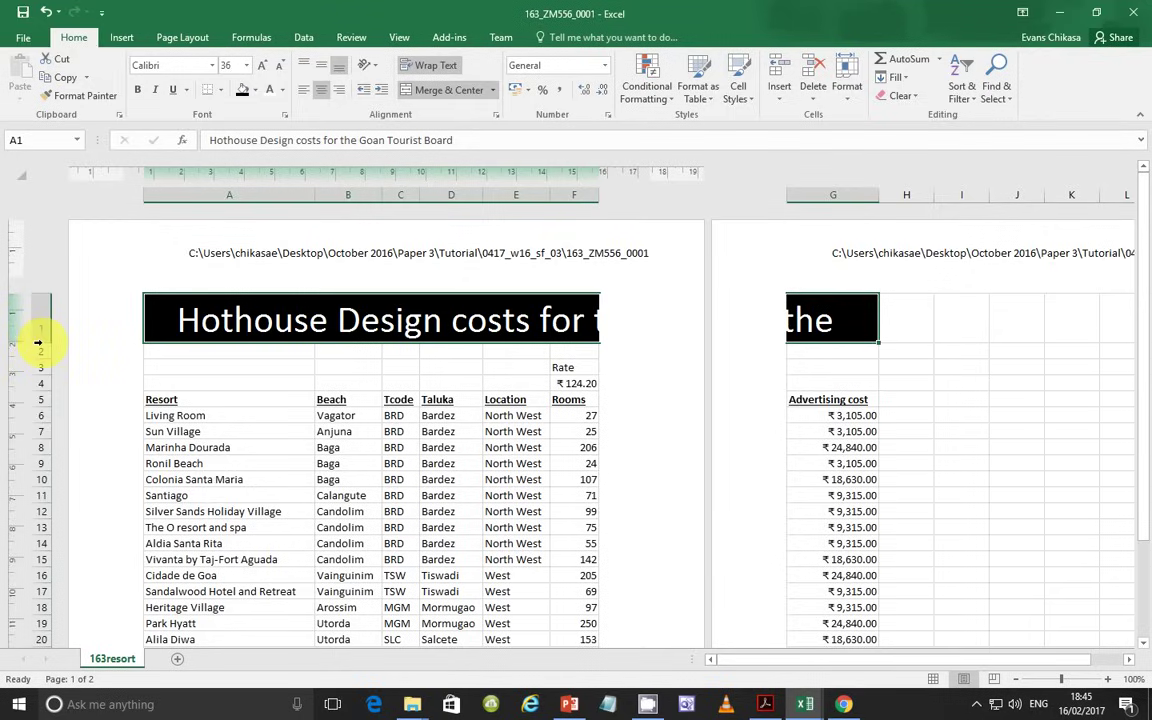
left_click_drag(38, 343, 53, 378)
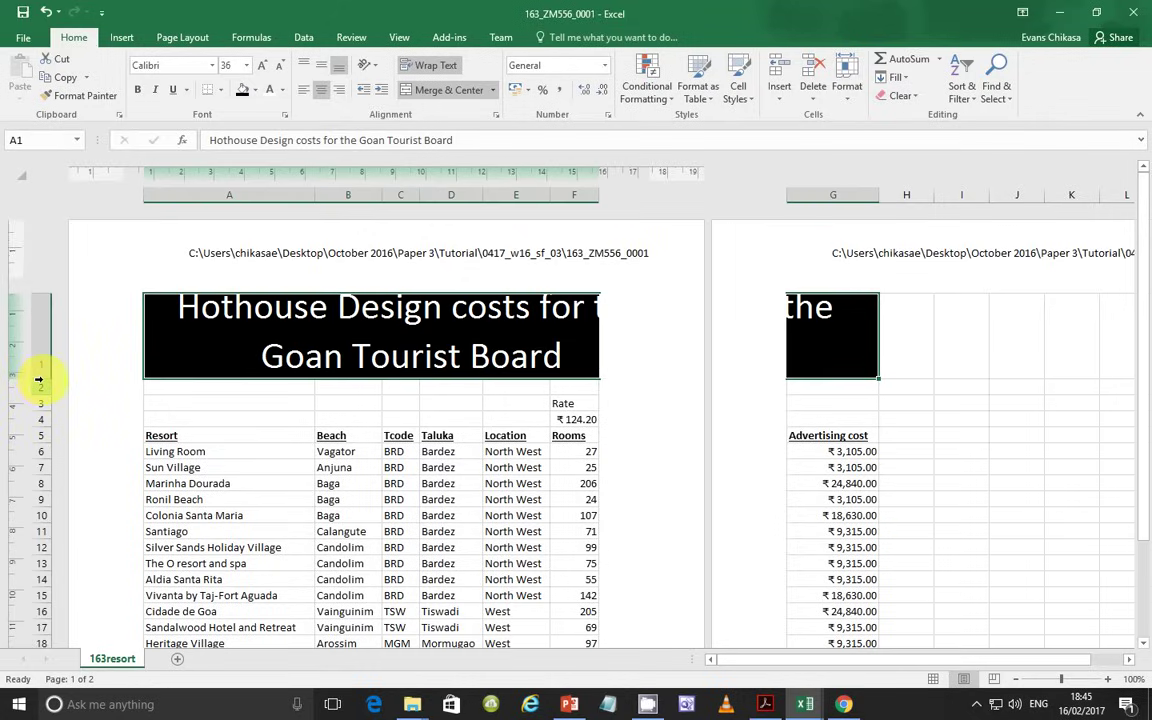
left_click_drag(43, 378, 43, 382)
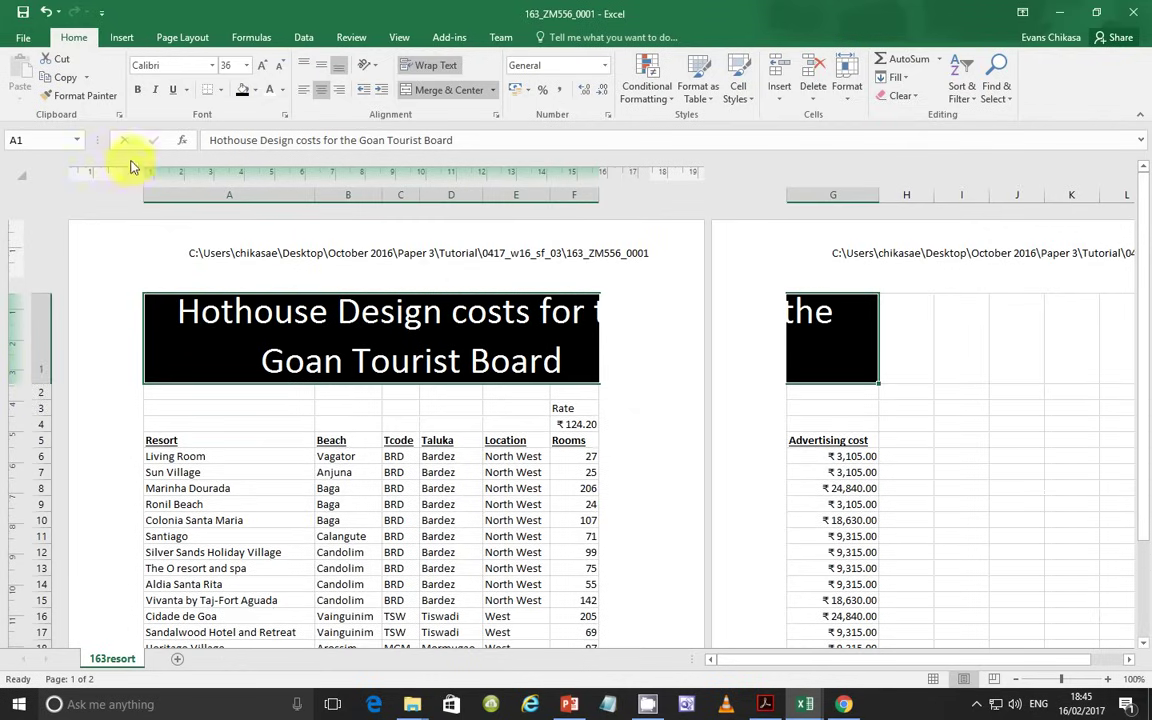
AutoFit the widths of columns A to G individually to their contents
left_click(313, 201)
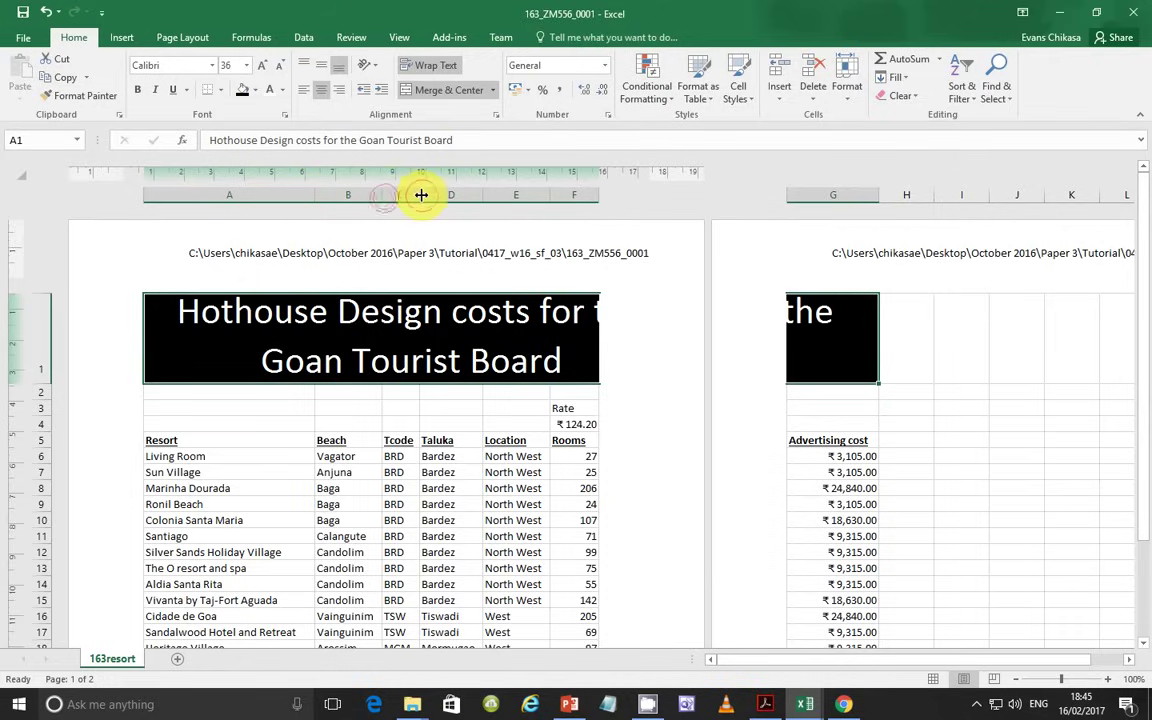
left_click(482, 195)
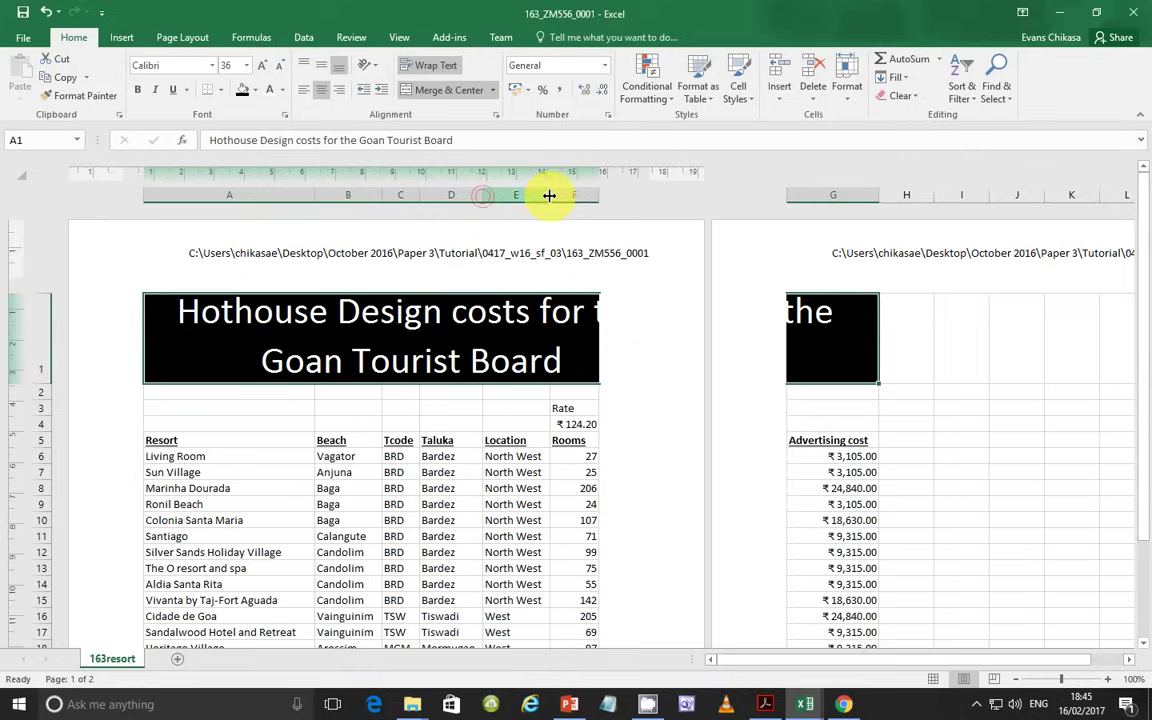
left_click(879, 194)
left_click(591, 194)
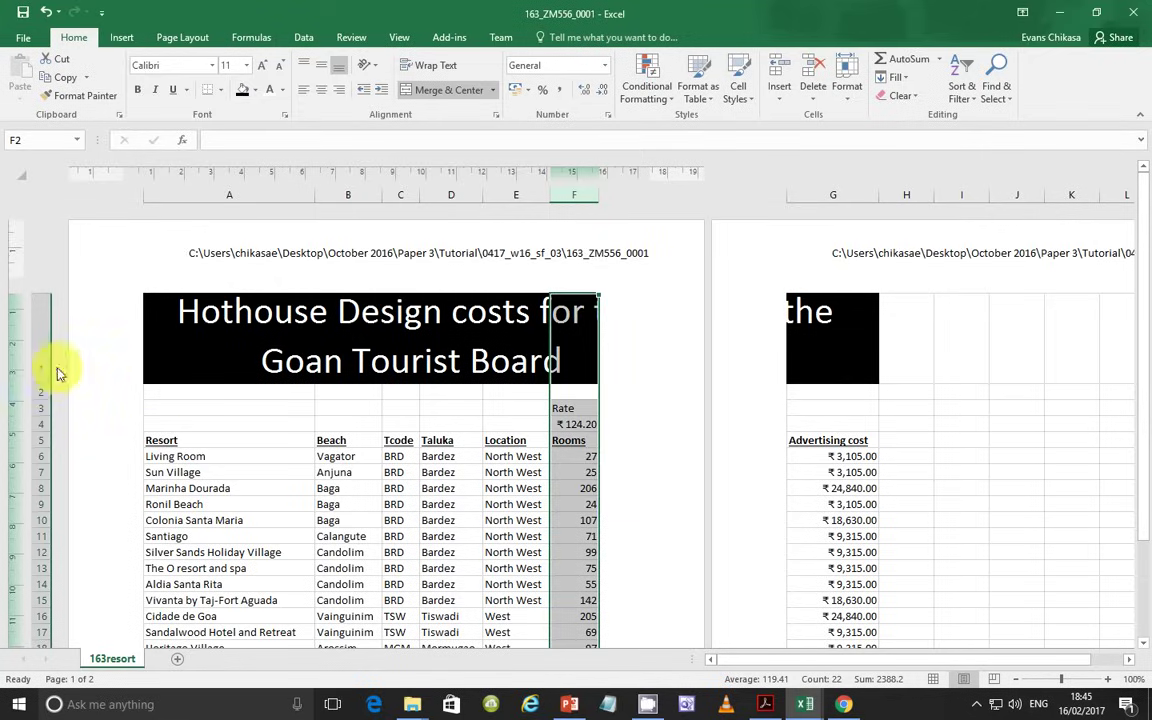
Open the print preview of the values sheet and set its scaling to Fit Sheet on One Page
left_click(22, 42)
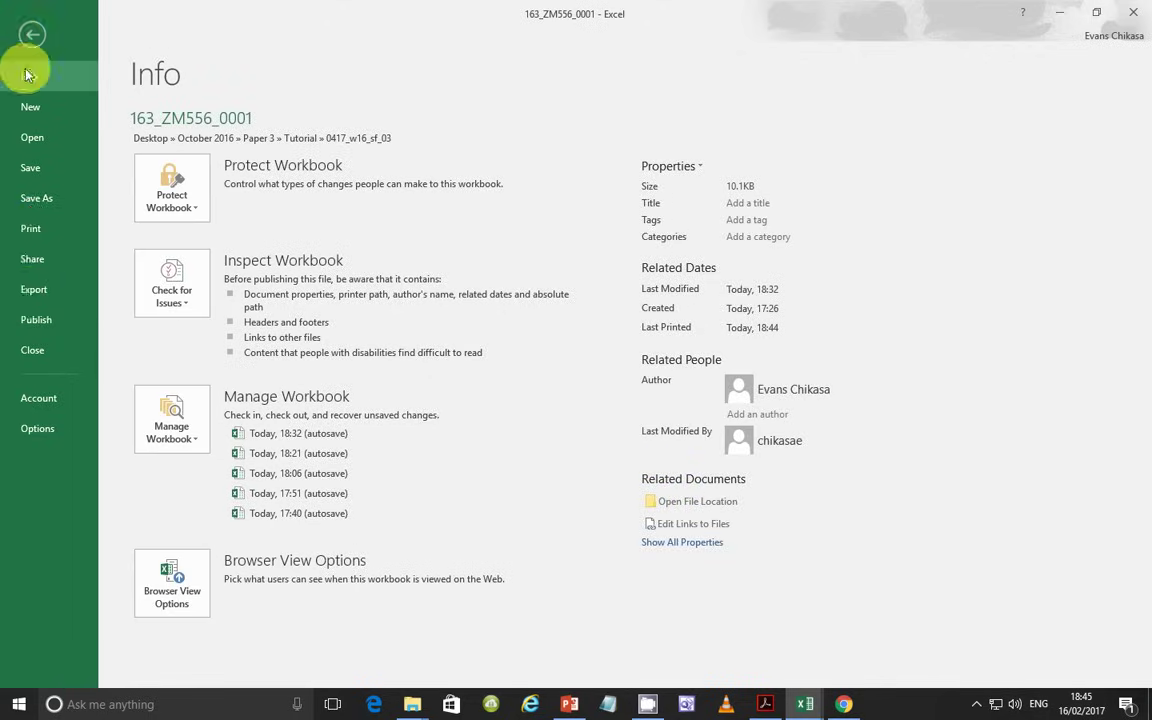
left_click(34, 226)
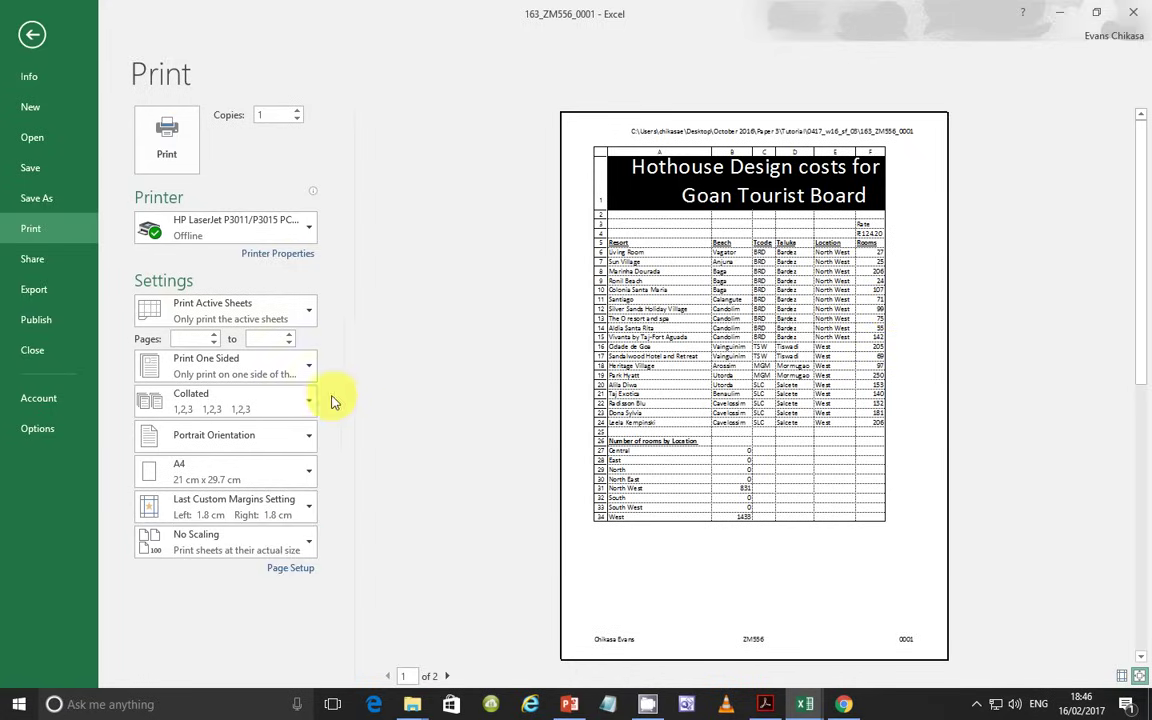
left_click(277, 545)
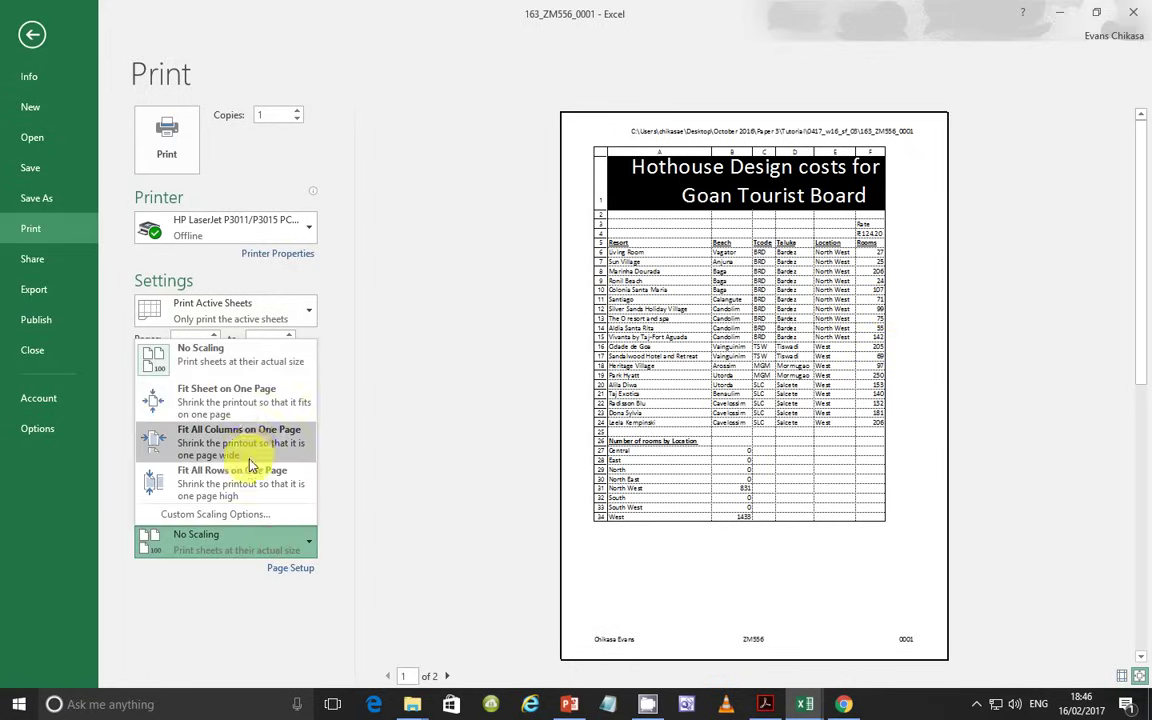
left_click(255, 410)
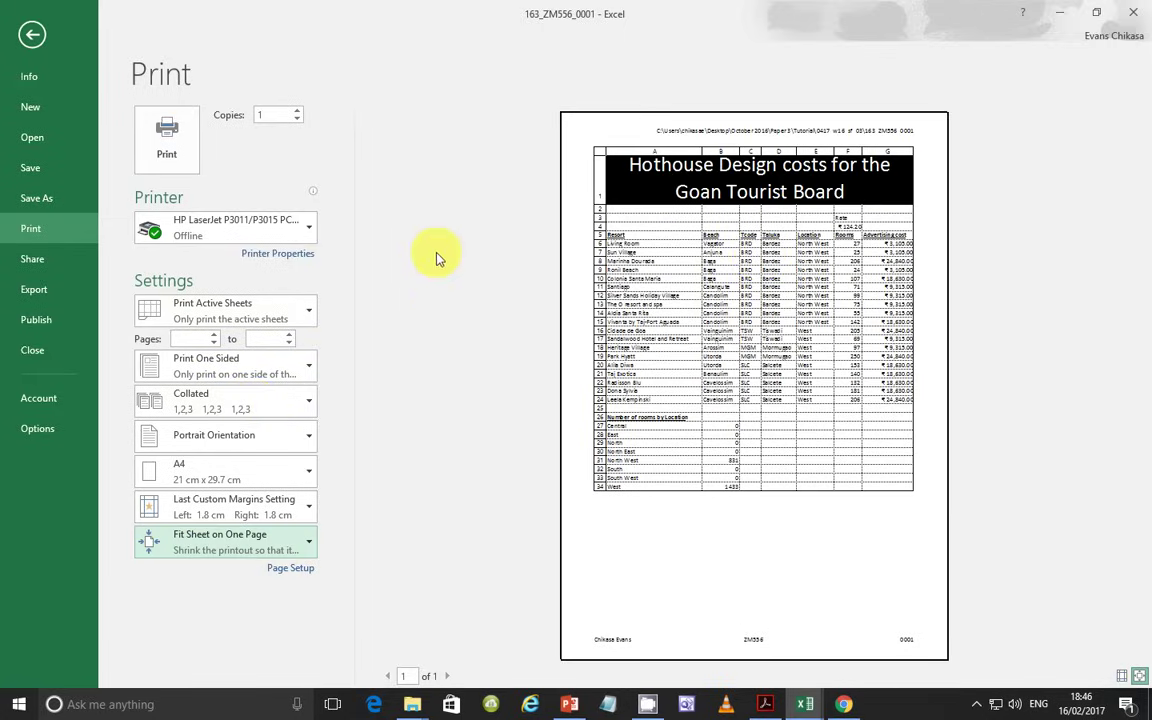
Recheck question 25 in Acrobat Reader and turn off printing of gridlines and row and column headings in Excel's page setup
left_click(766, 704)
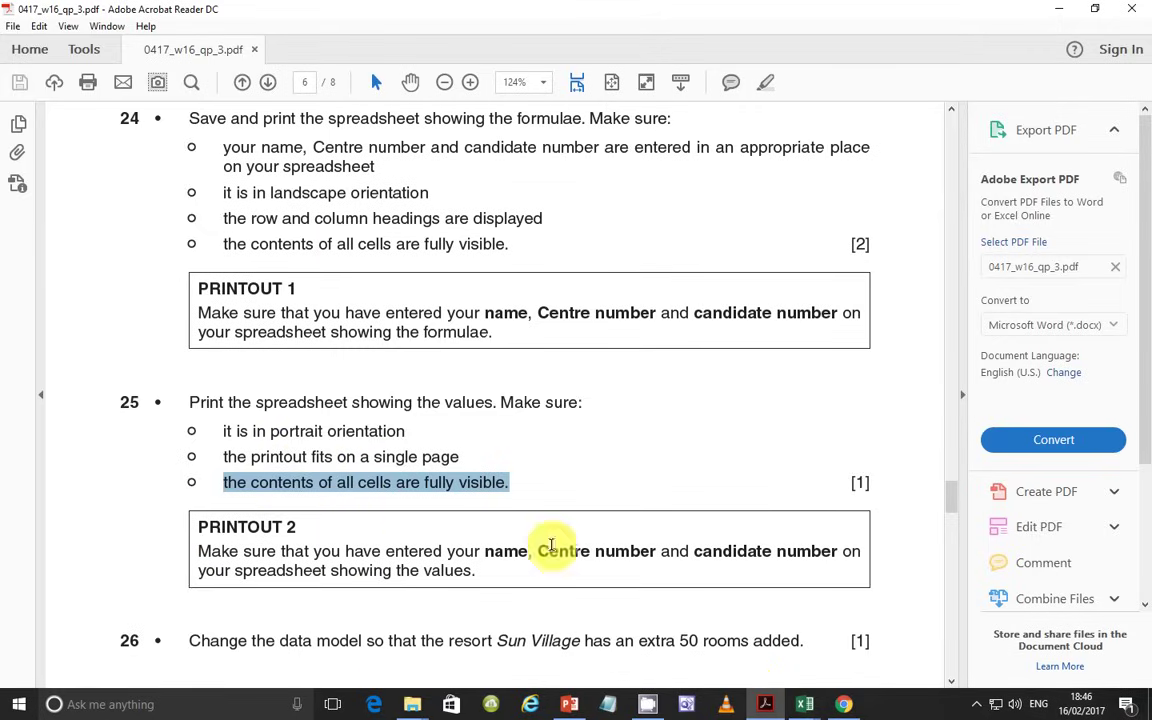
left_click(768, 702)
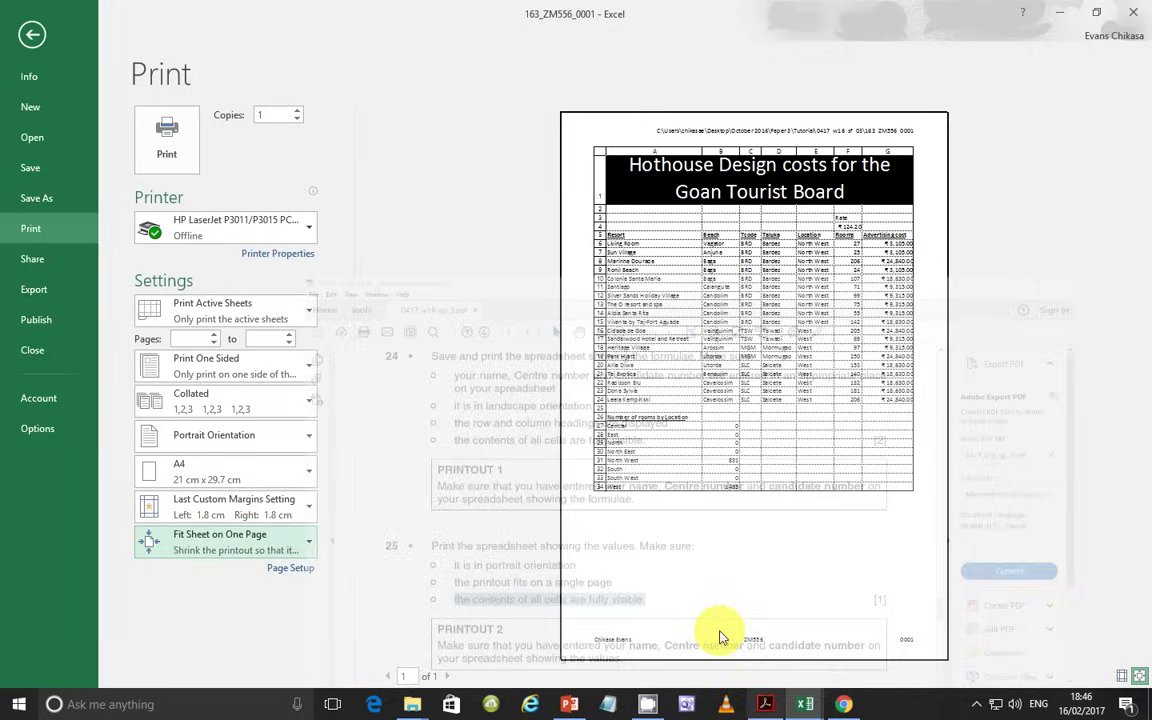
left_click(289, 570)
left_click(438, 122)
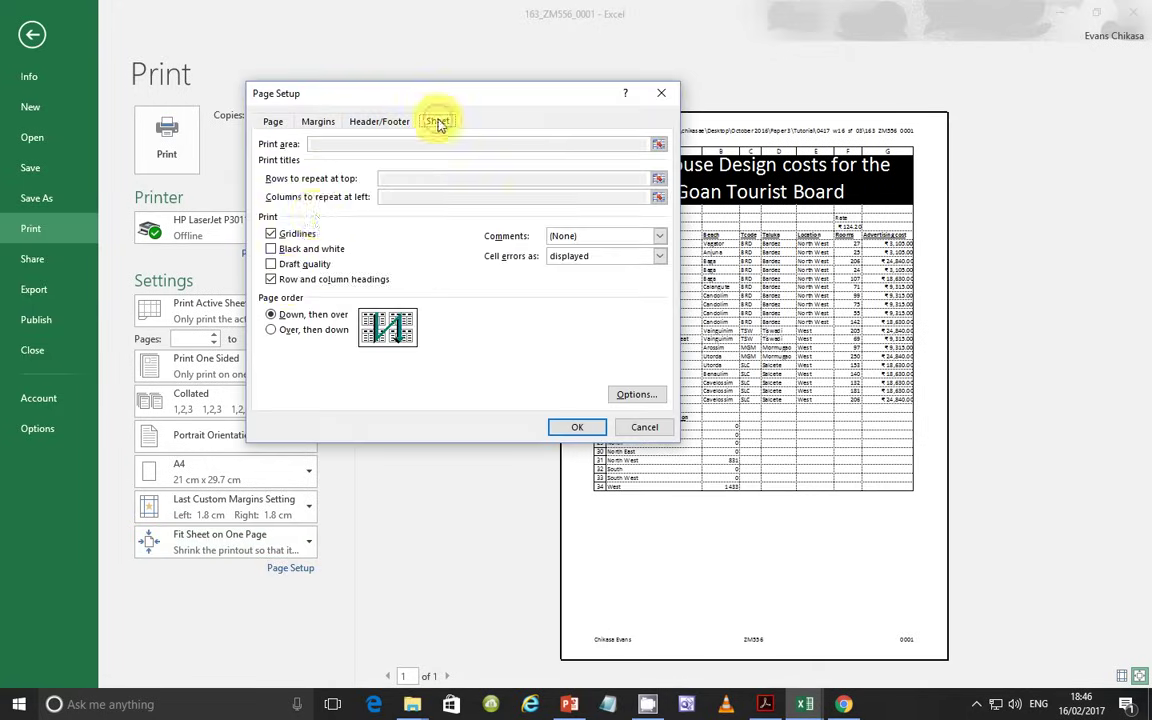
left_click(272, 279)
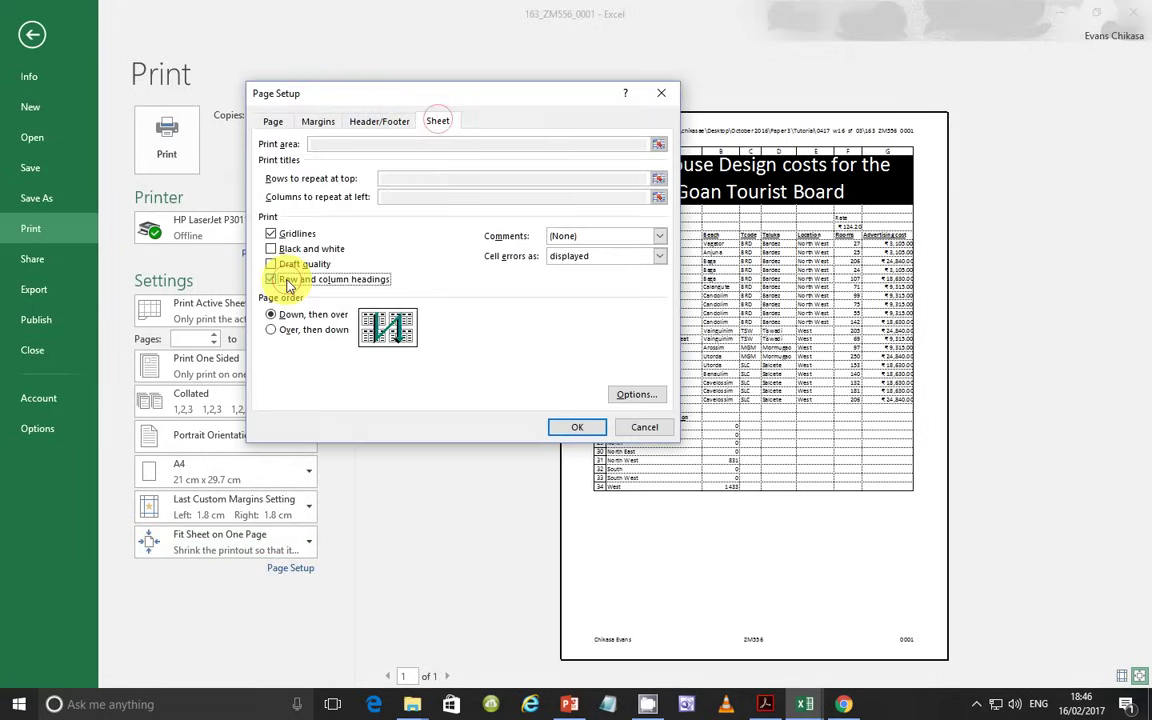
left_click(284, 236)
left_click(590, 428)
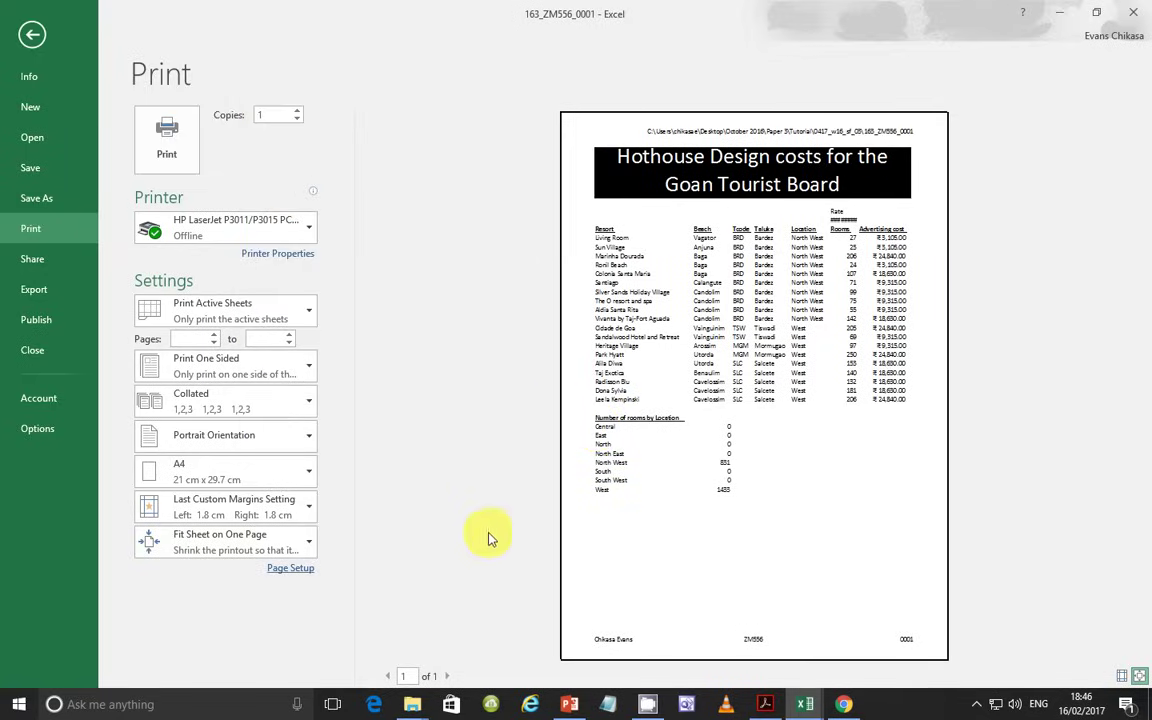
Read question 26 about the Sun Village resort's rooms in Acrobat Reader
left_click(766, 706)
scroll(373, 509, "down", 5)
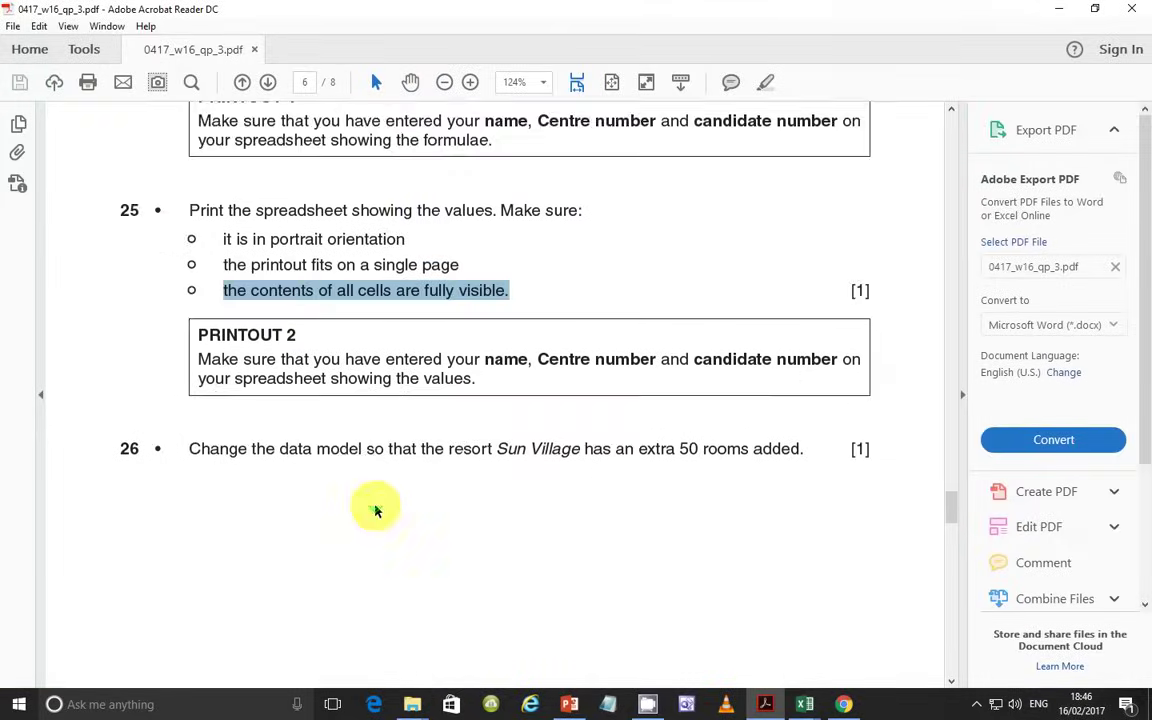
scroll(348, 465, "down", 1)
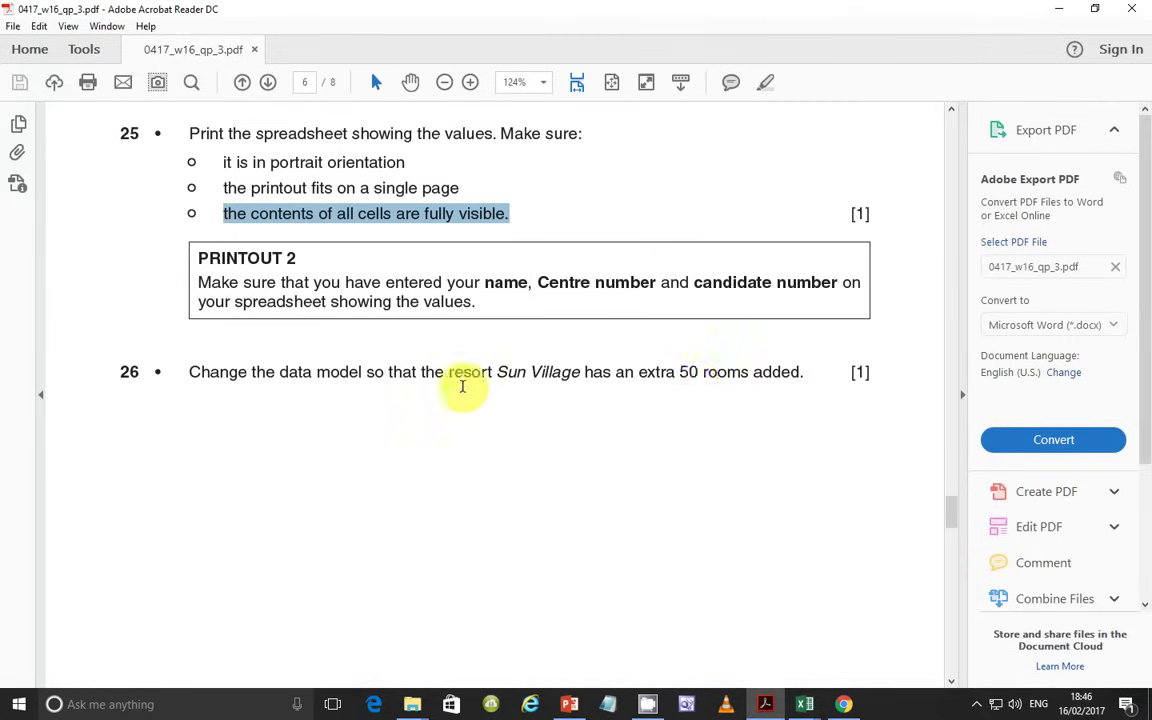
left_click_drag(680, 372, 806, 373)
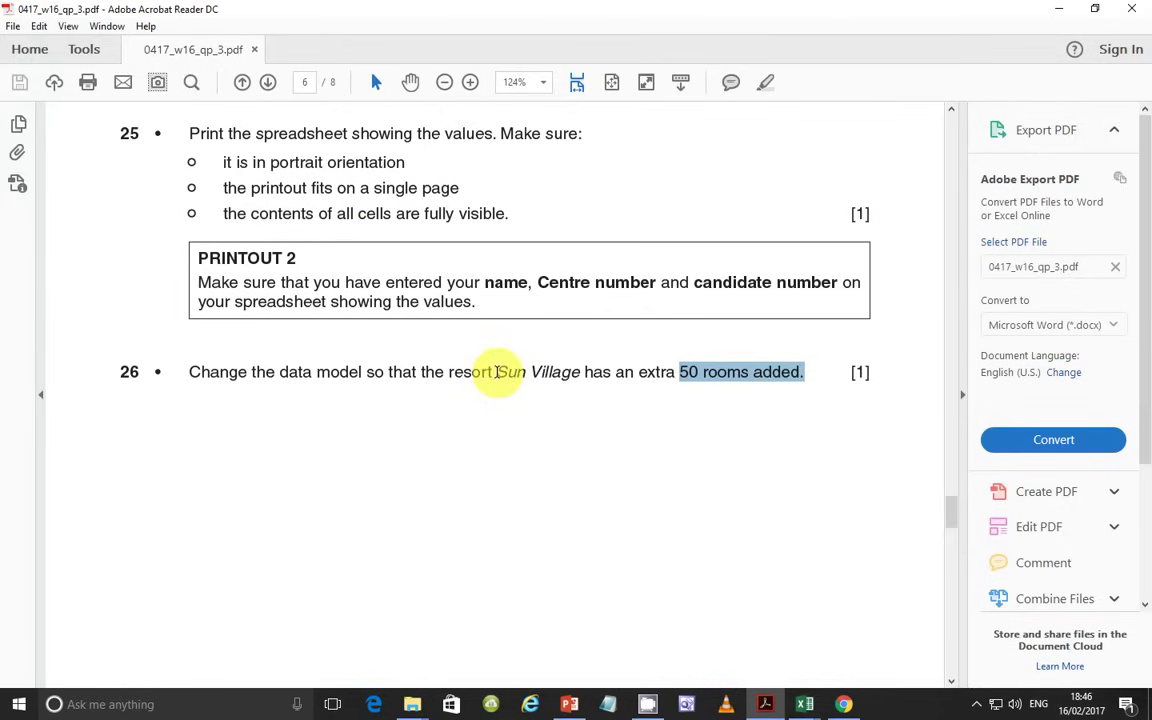
left_click_drag(496, 372, 580, 373)
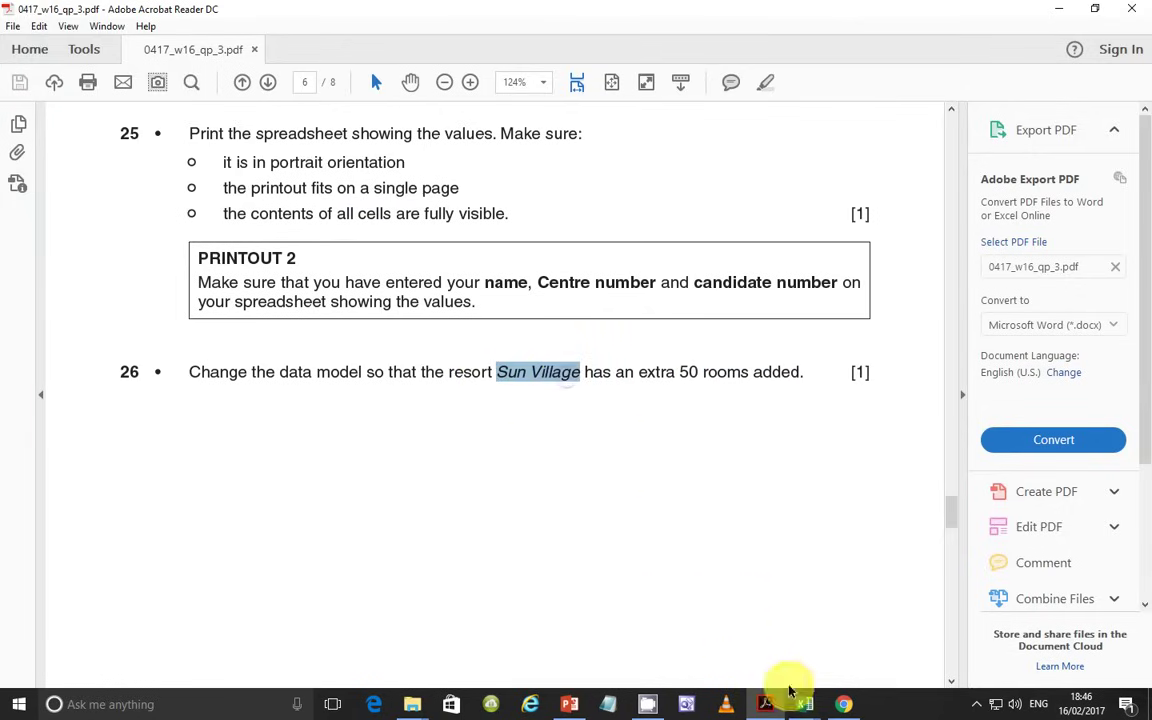
Return to the resort workbook in Excel, leave the print preview and set Sun Village's number of rooms to 75
mouse_move(807, 702)
left_click(709, 646)
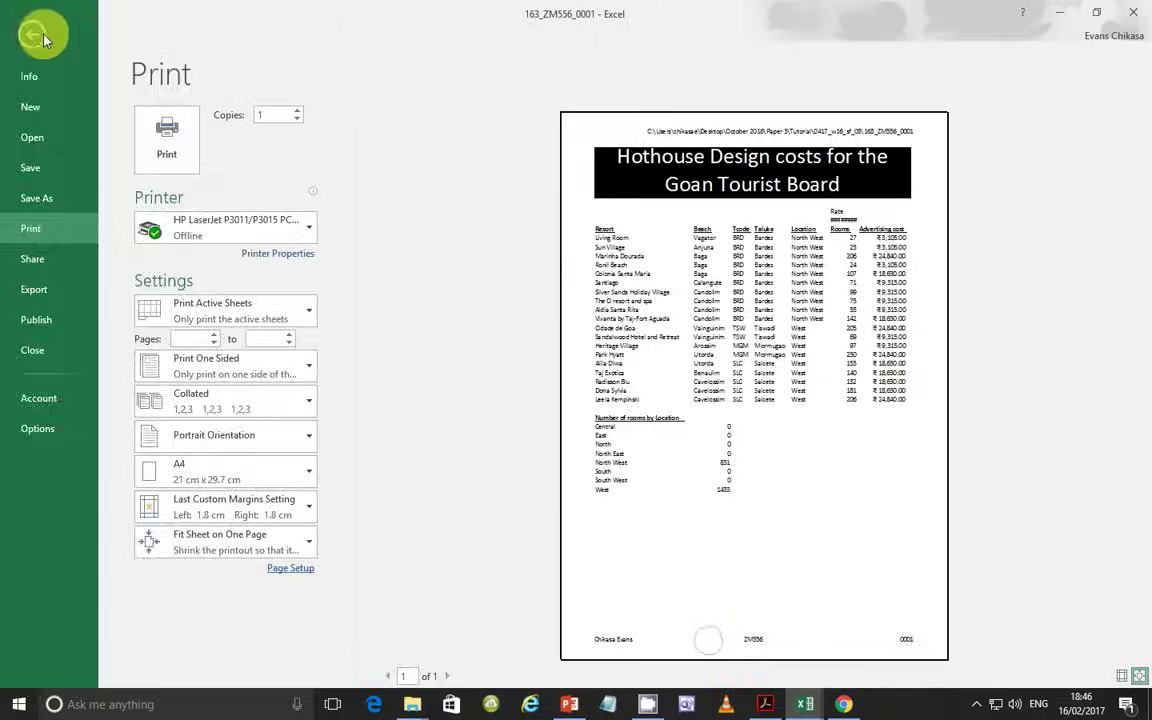
left_click(39, 31)
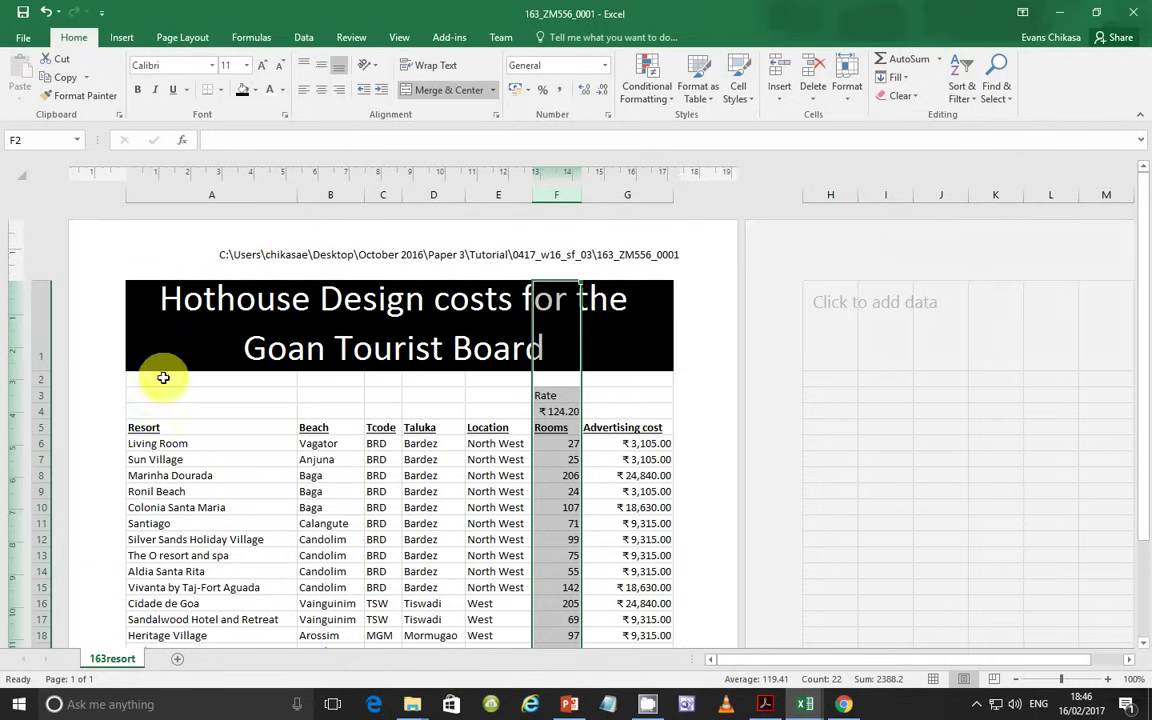
left_click(155, 459)
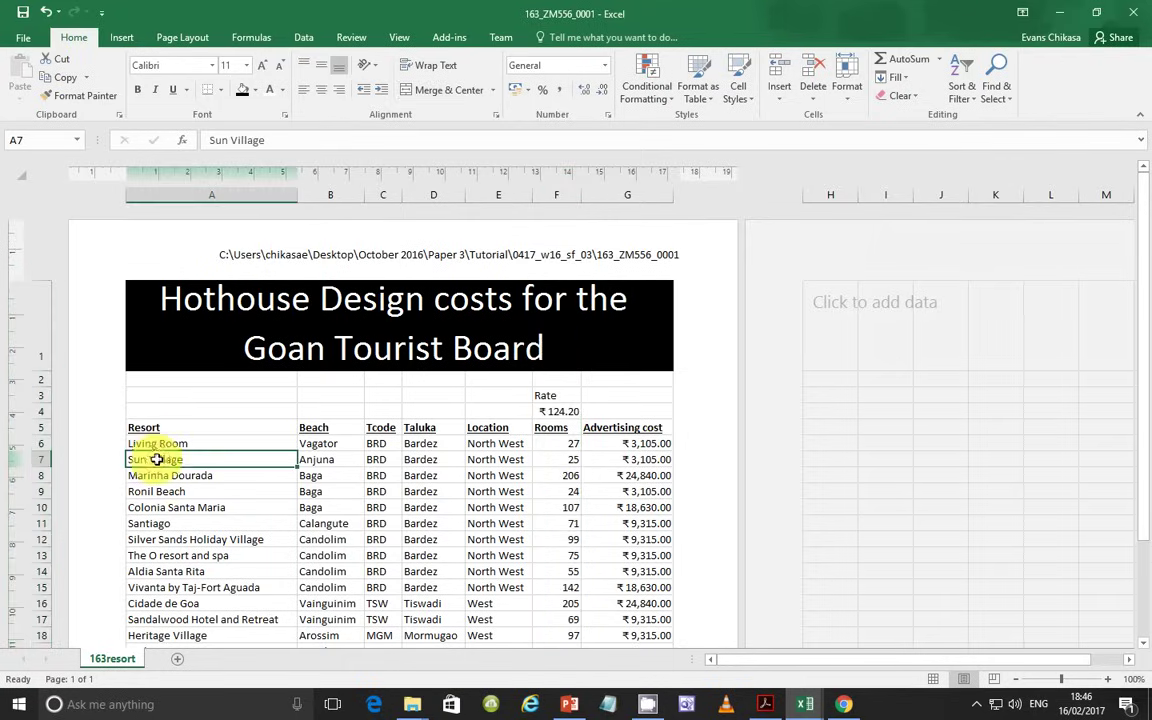
left_click(570, 459)
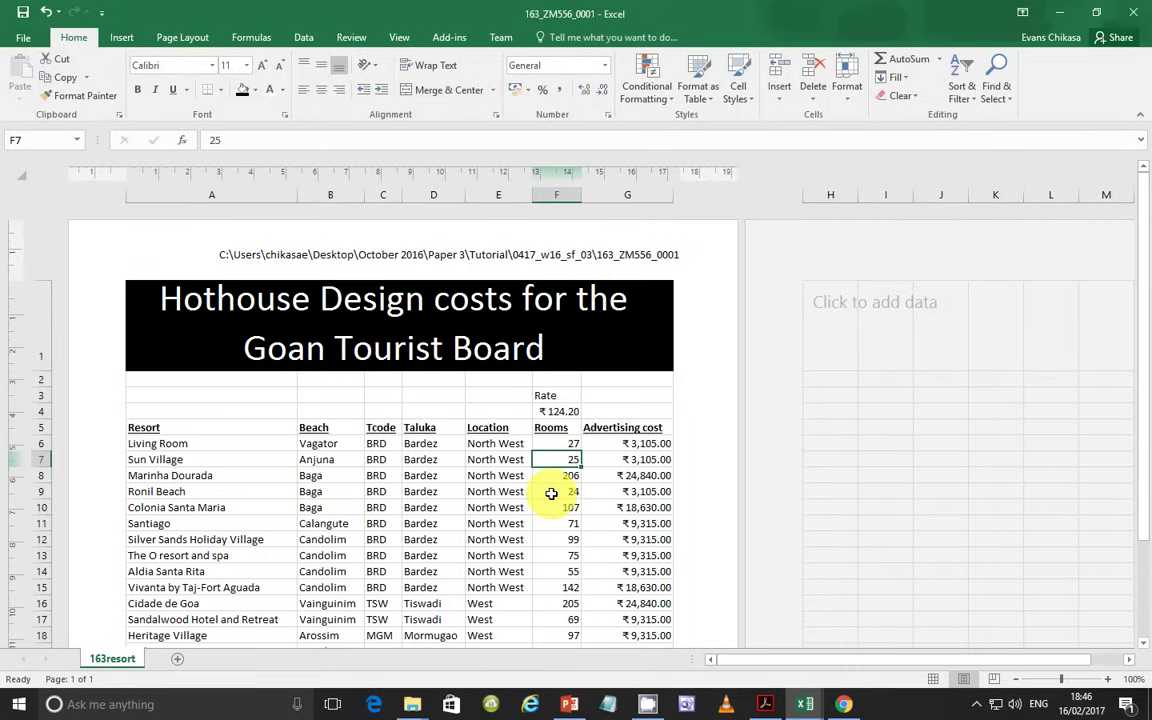
type("75")
key("Return")
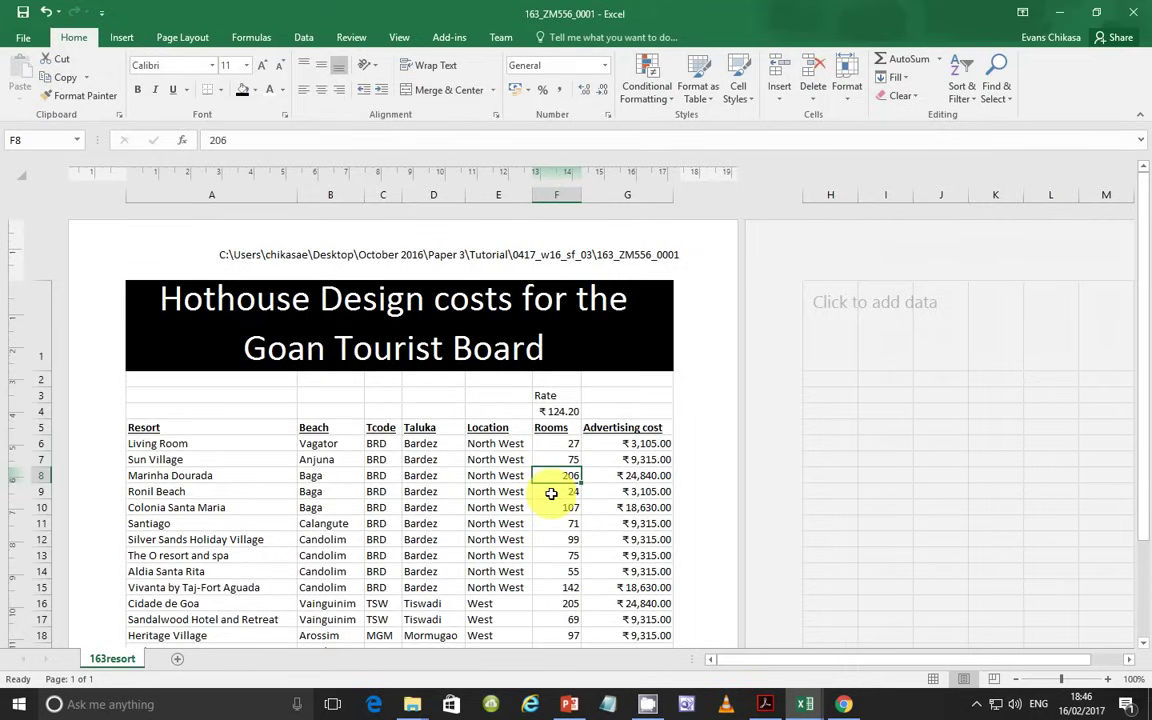
Read question 27's requirements for saving and printing the values spreadsheet in Acrobat Reader
left_click(765, 704)
scroll(398, 388, "down", 6)
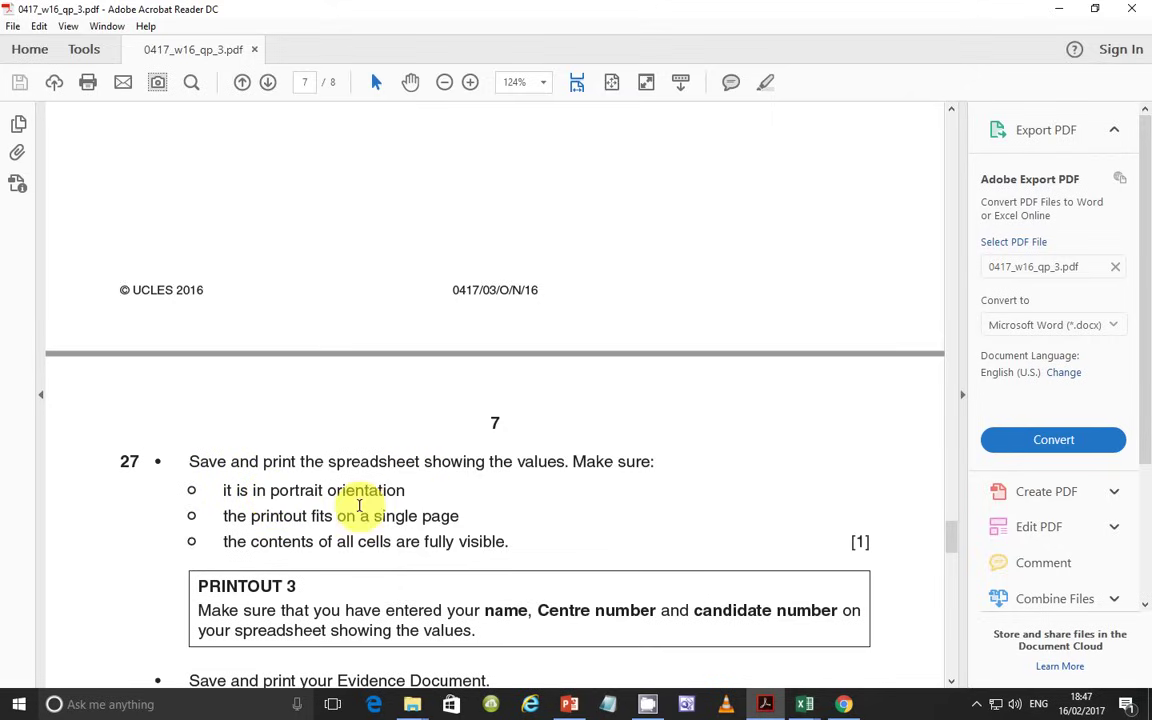
left_click_drag(407, 490, 368, 491)
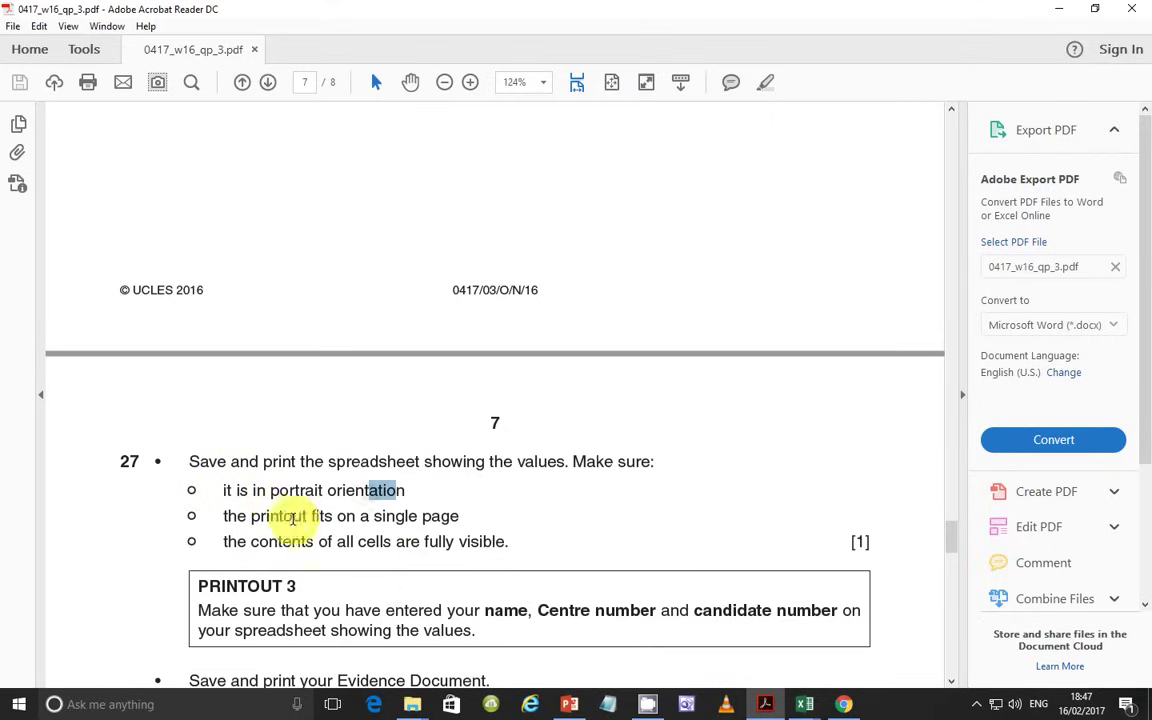
left_click_drag(222, 516, 460, 517)
left_click(217, 540)
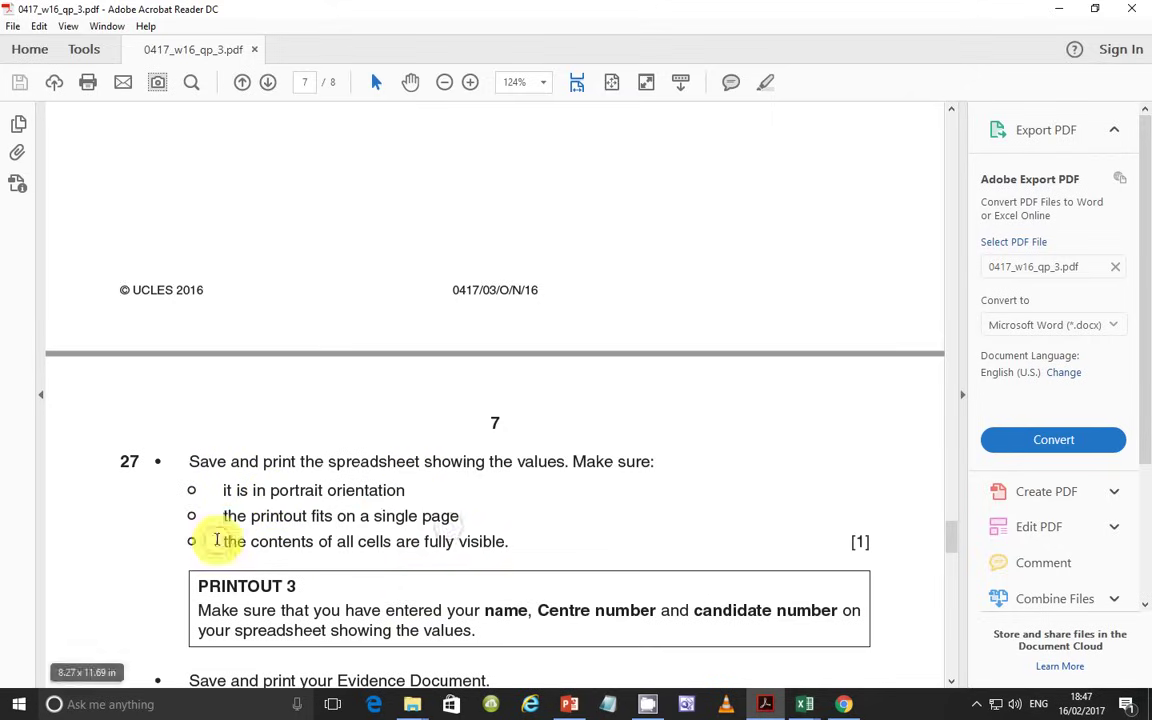
left_click_drag(217, 540, 645, 653)
mouse_move(805, 700)
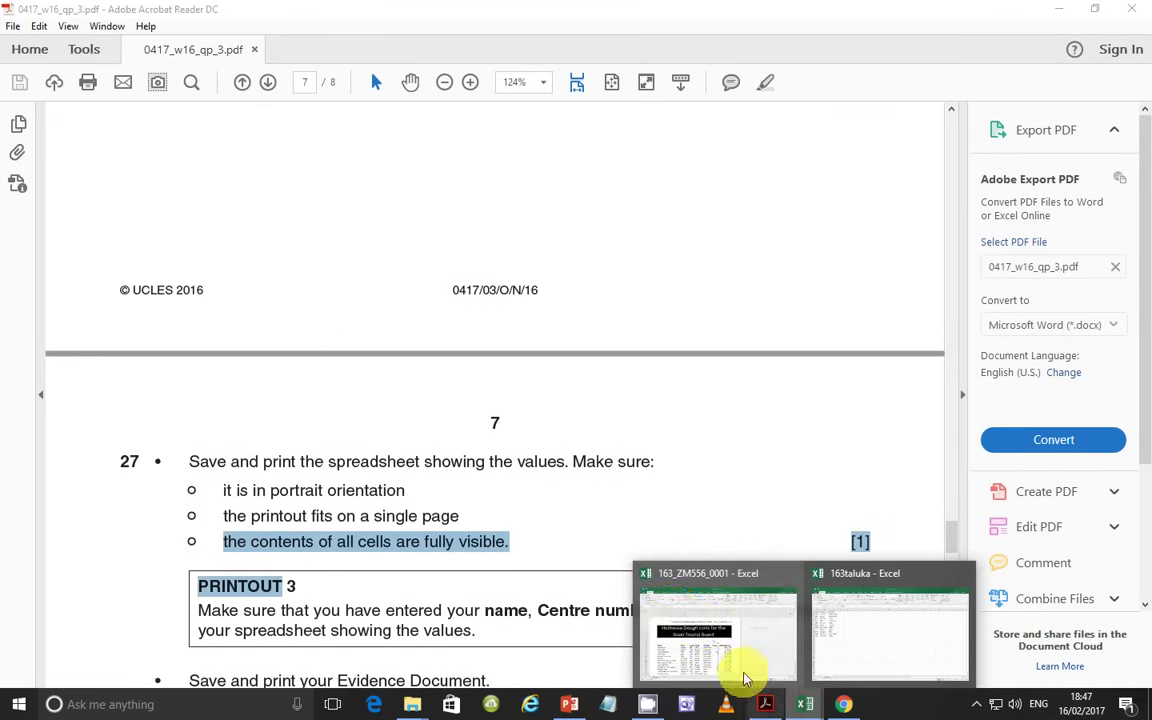
Switch to the 163_ZM556_0001 workbook in Excel and check its print preview for portrait orientation, single-page fit and fully visible cell contents
left_click(705, 635)
left_click(22, 37)
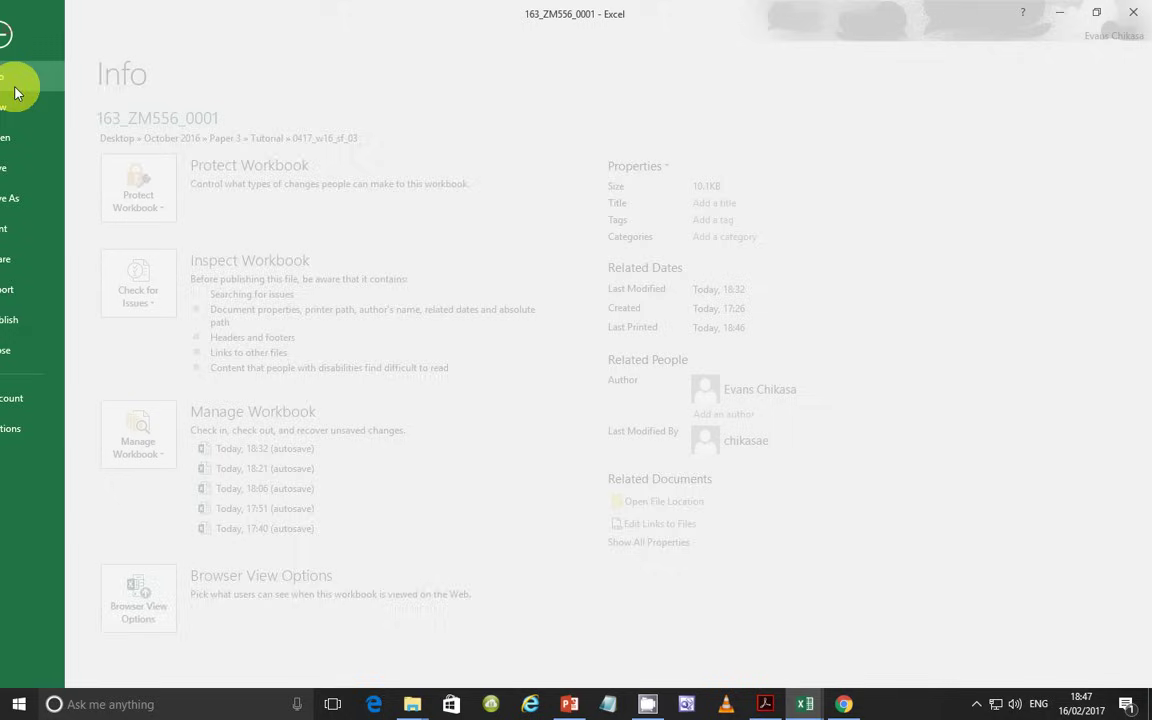
left_click(40, 228)
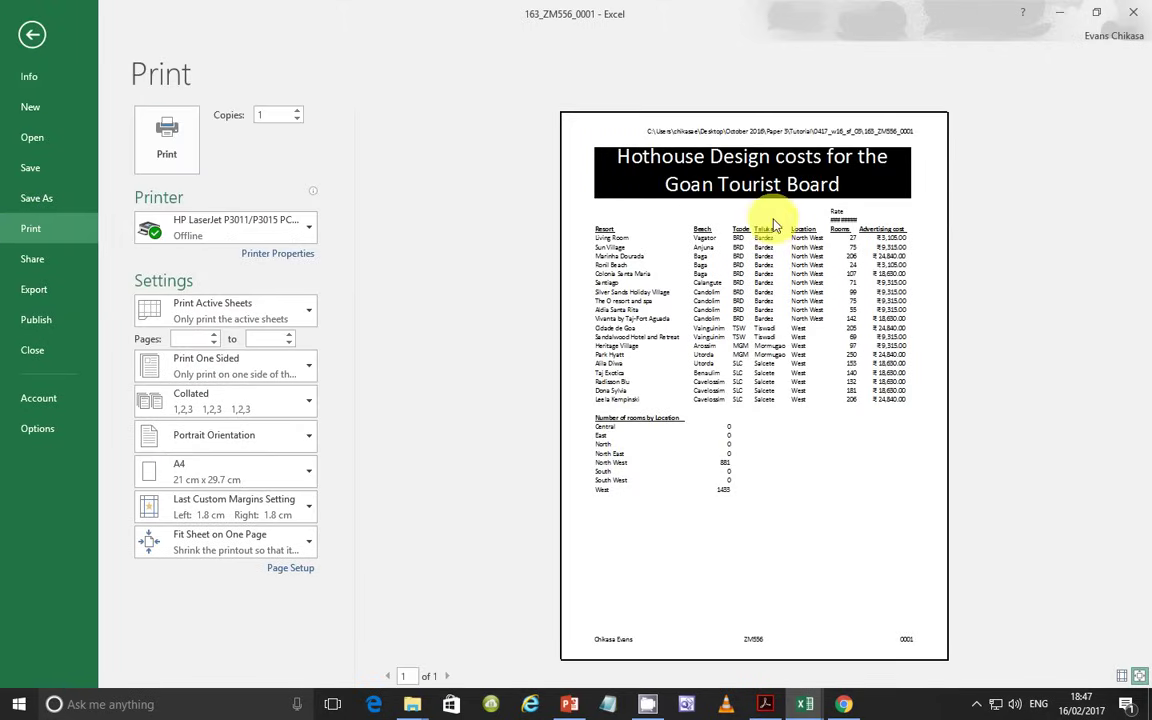
left_click(39, 33)
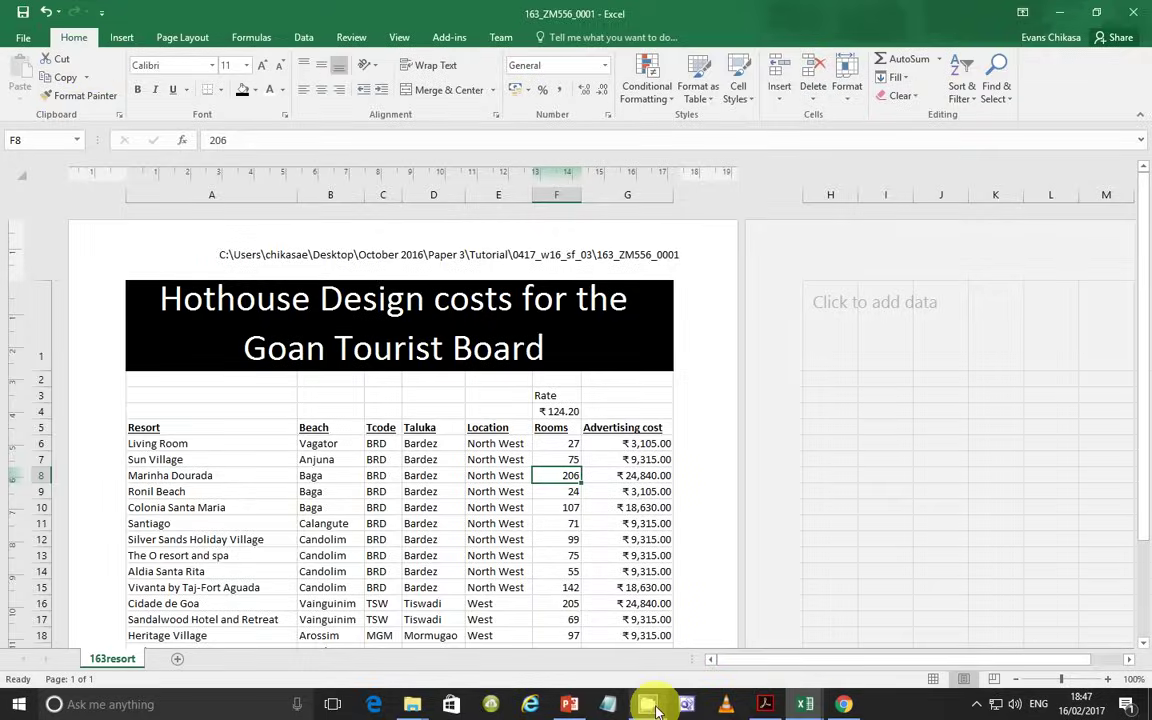
Read the Printout 3 and Printout 4 instructions in Acrobat Reader and look through to the end of the exam paper
left_click(765, 704)
scroll(450, 450, "down", 5)
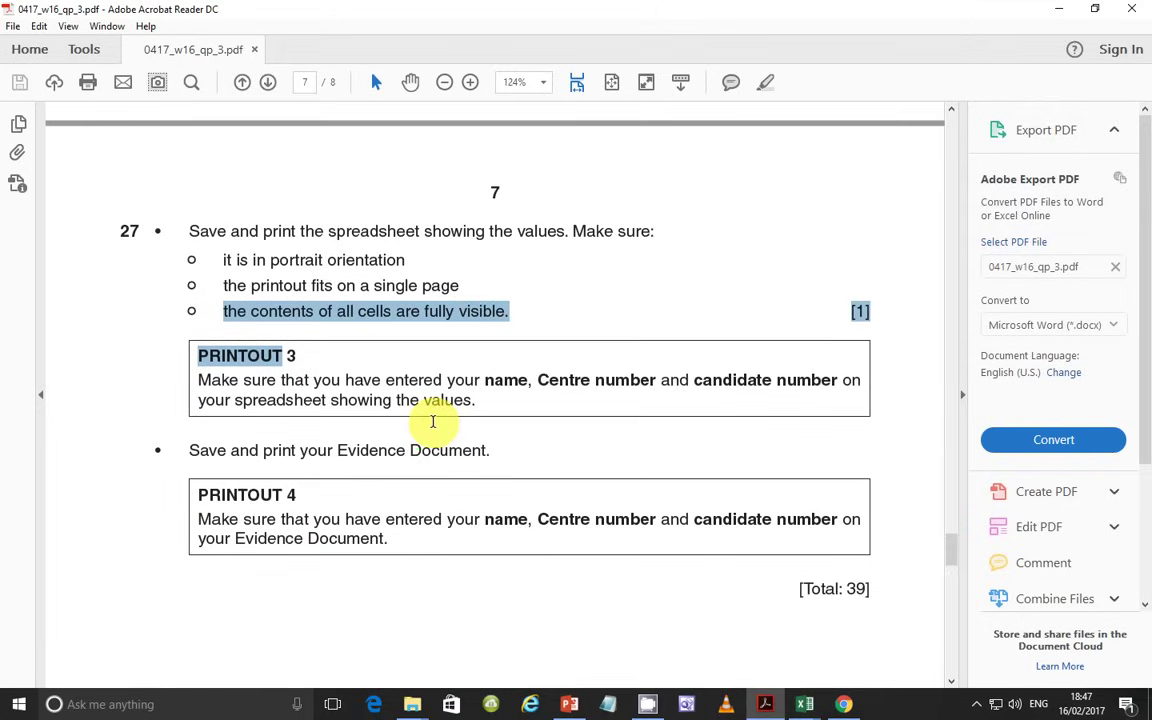
scroll(437, 418, "down", 2)
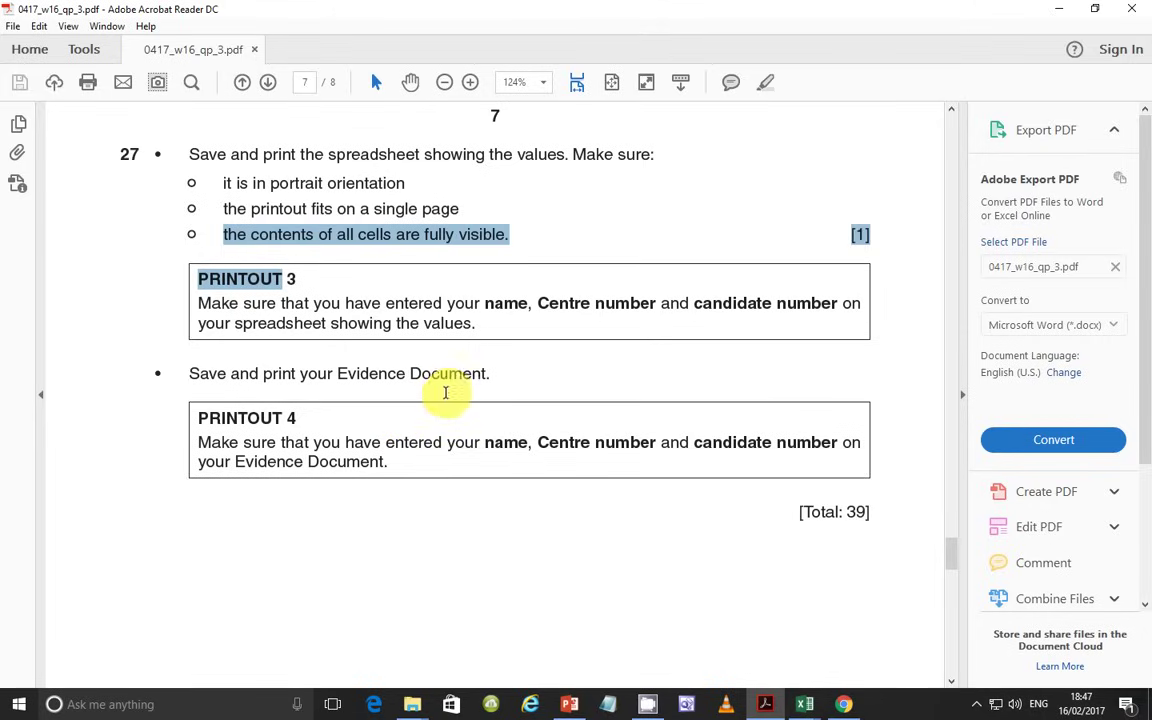
scroll(445, 390, "up", 12)
scroll(447, 398, "down", 9)
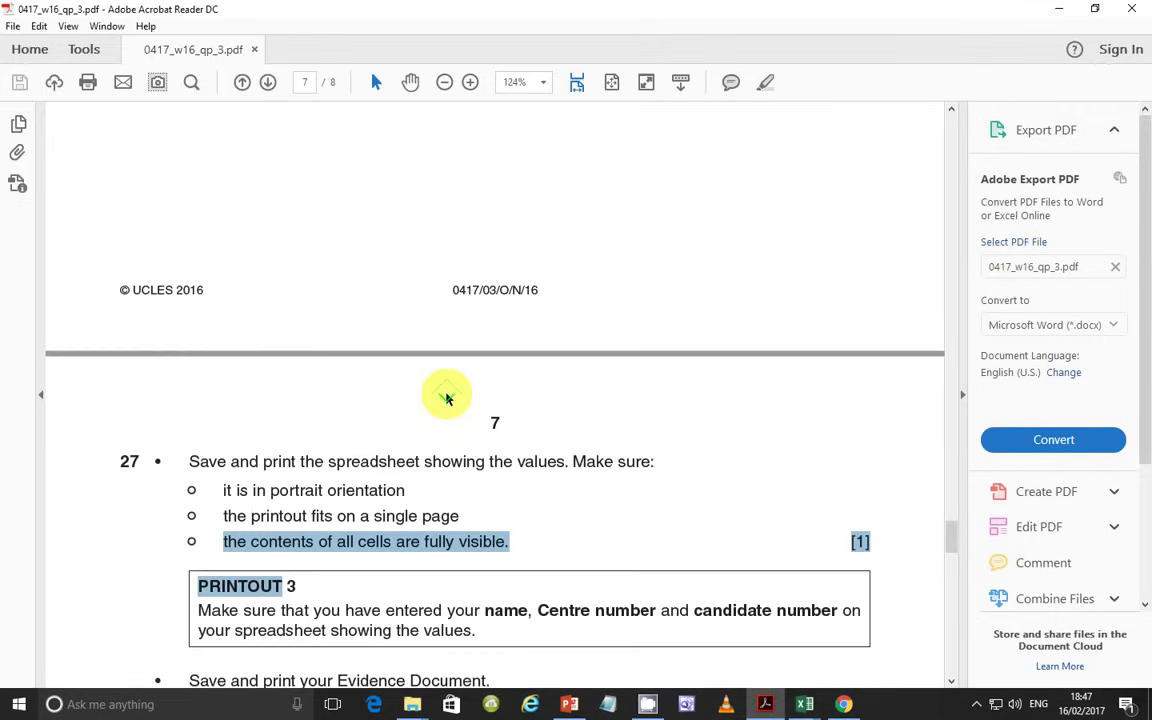
scroll(447, 398, "down", 20)
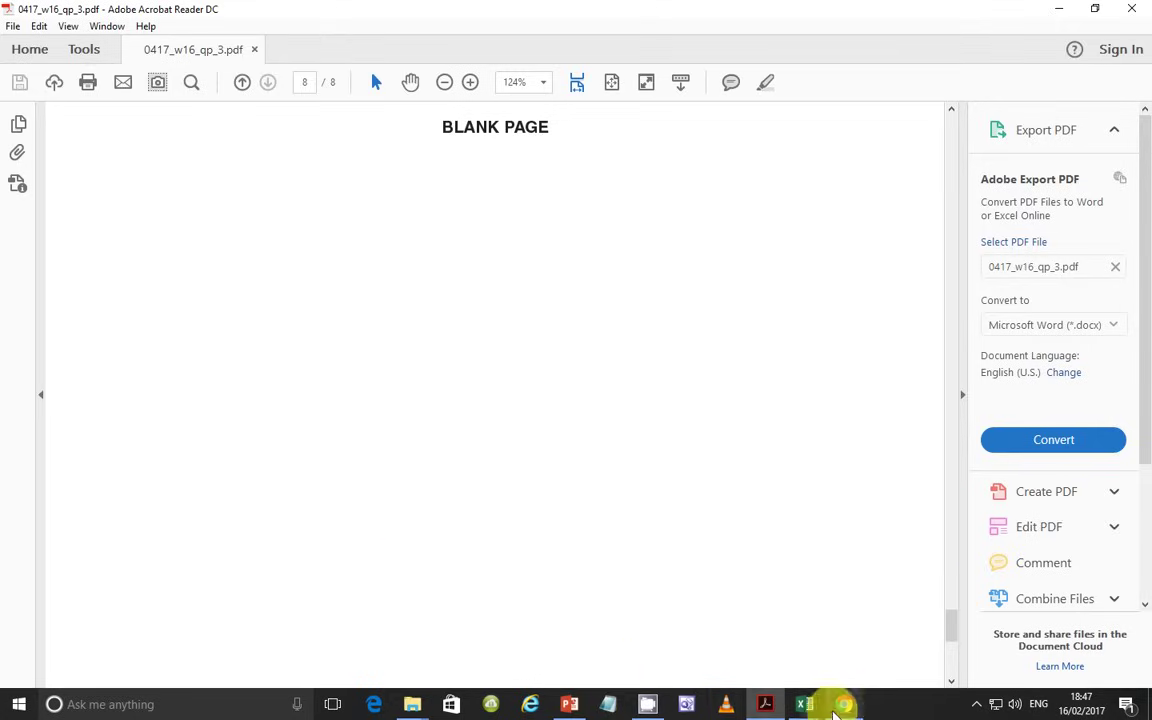
left_click(976, 704)
left_click(946, 645)
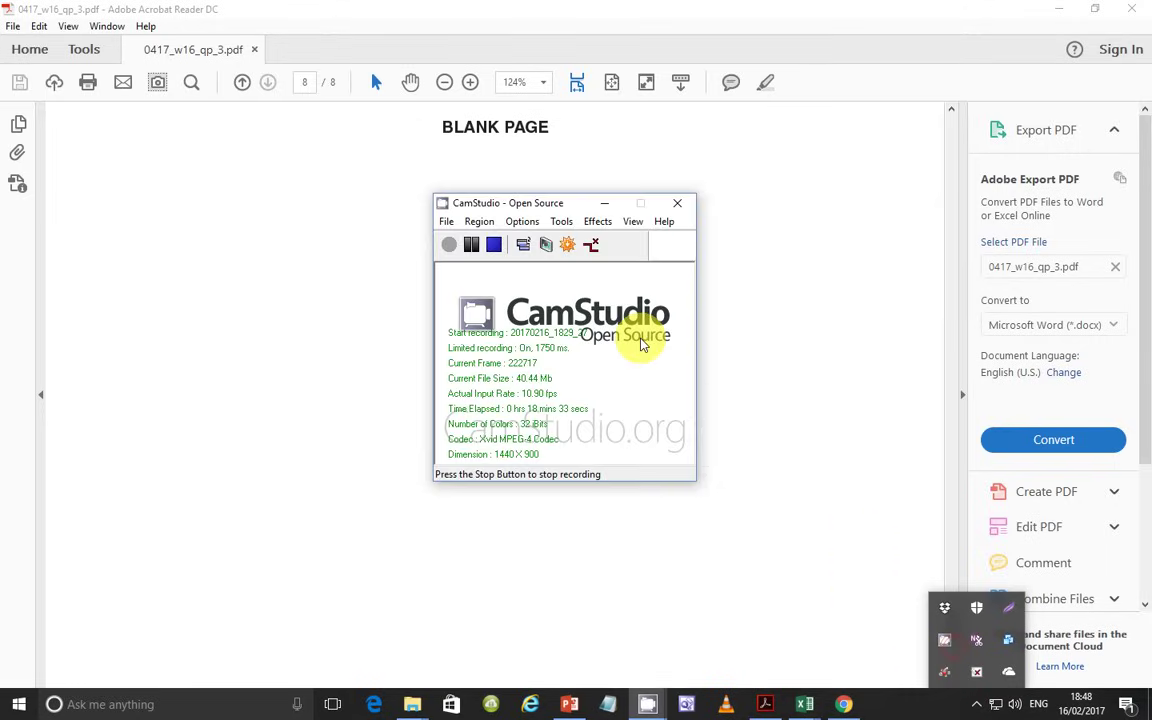